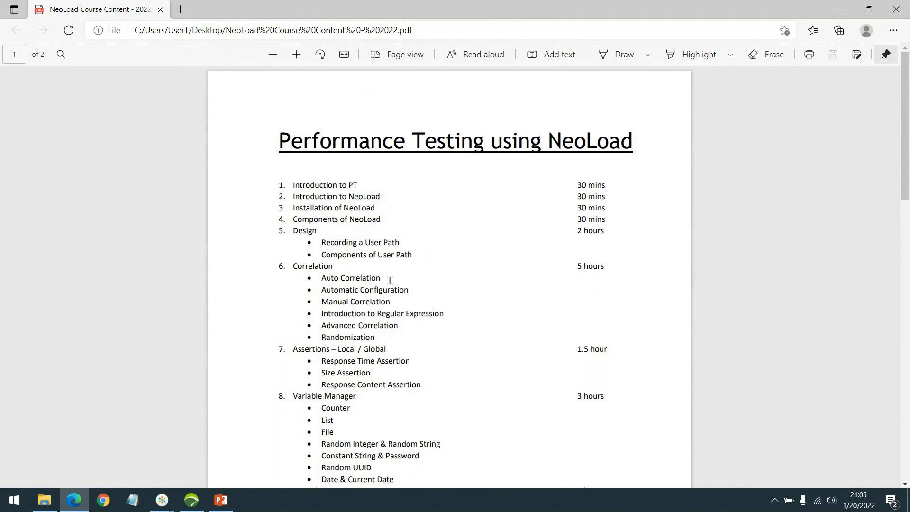
Step: Read through the NeoLoad course content outline in the PDF, briefly switching to the NeoLoad project and back
scroll(368, 240, down, 1)
scroll(369, 240, down, 1)
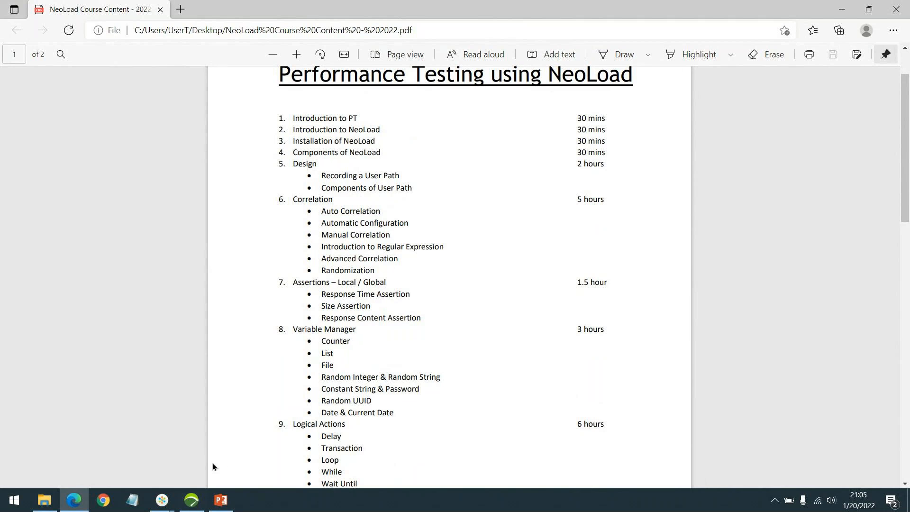
click(193, 501)
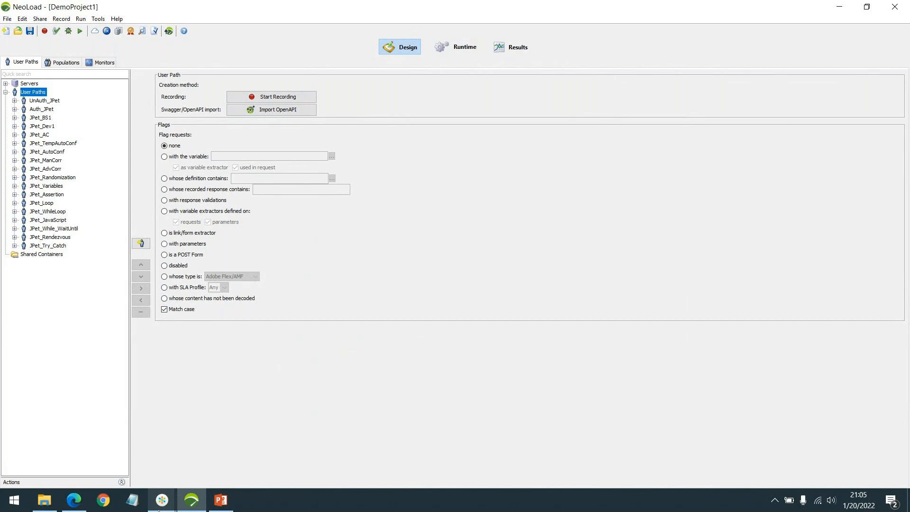
click(75, 500)
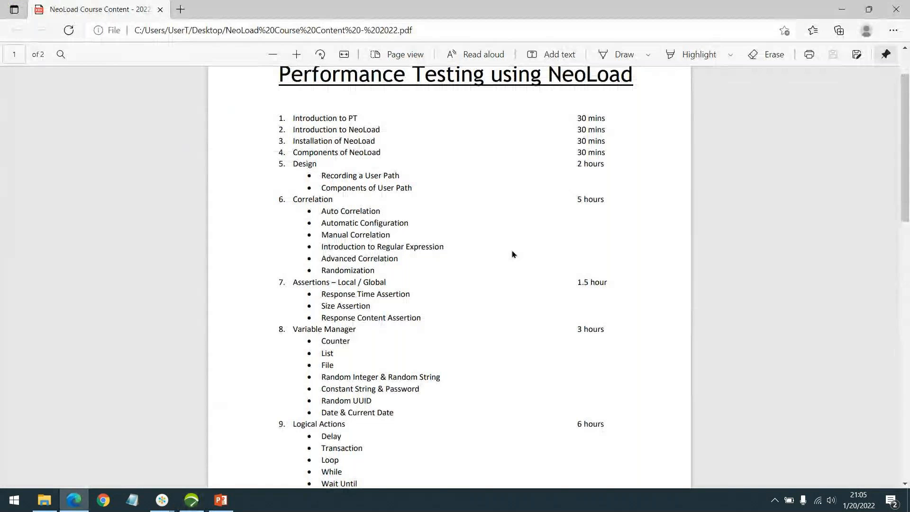
scroll(471, 217, down, 2)
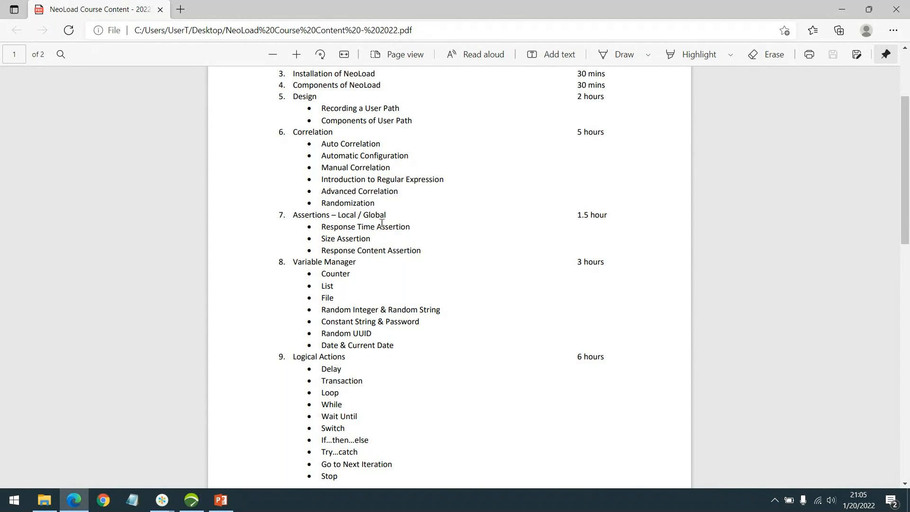
Step: Switch to NeoLoad and browse the JPet_AutoConf, JPet_AC and JPet_Randomization user paths in the project tree
click(195, 503)
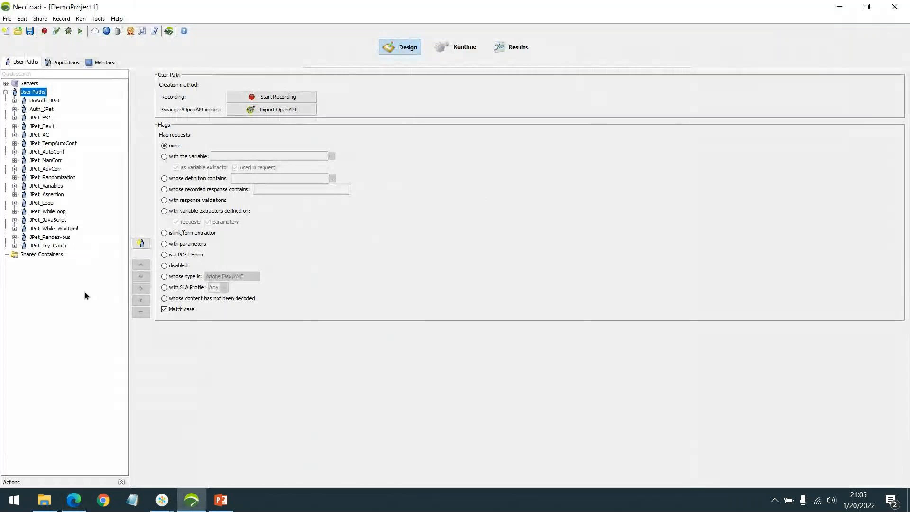
click(51, 152)
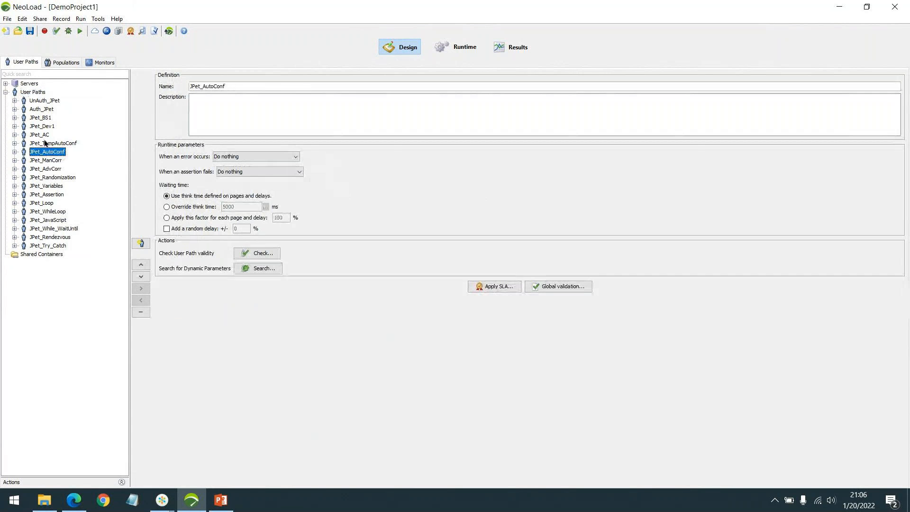
click(38, 135)
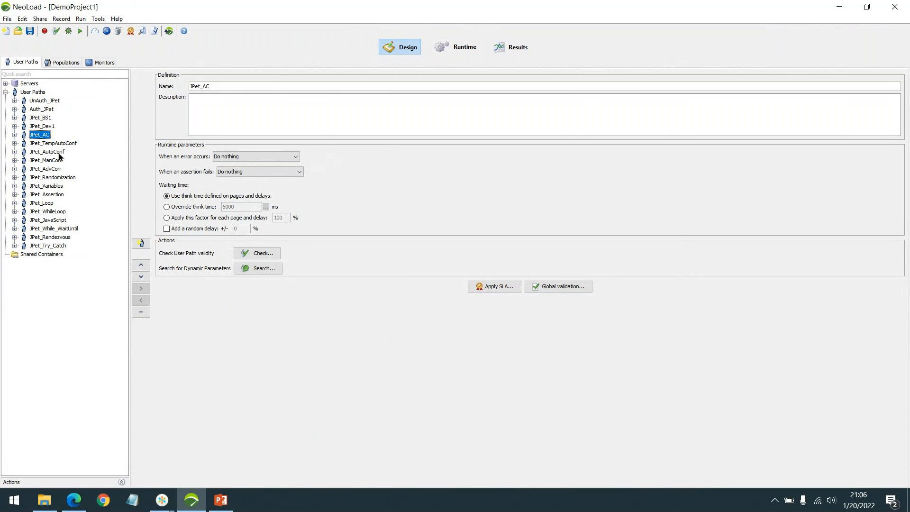
click(60, 153)
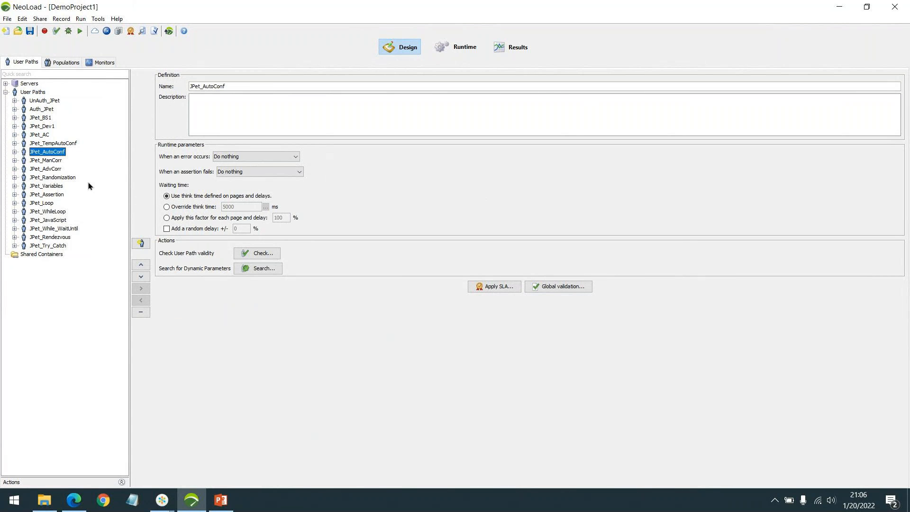
click(54, 172)
click(60, 179)
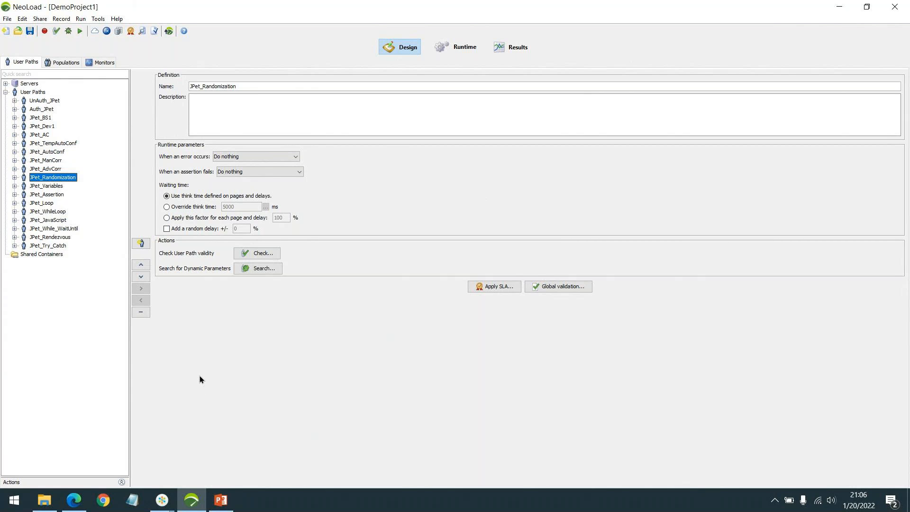
Step: Return to the course PDF and read the Assertions, Variable Manager and Logical Actions topics
click(76, 503)
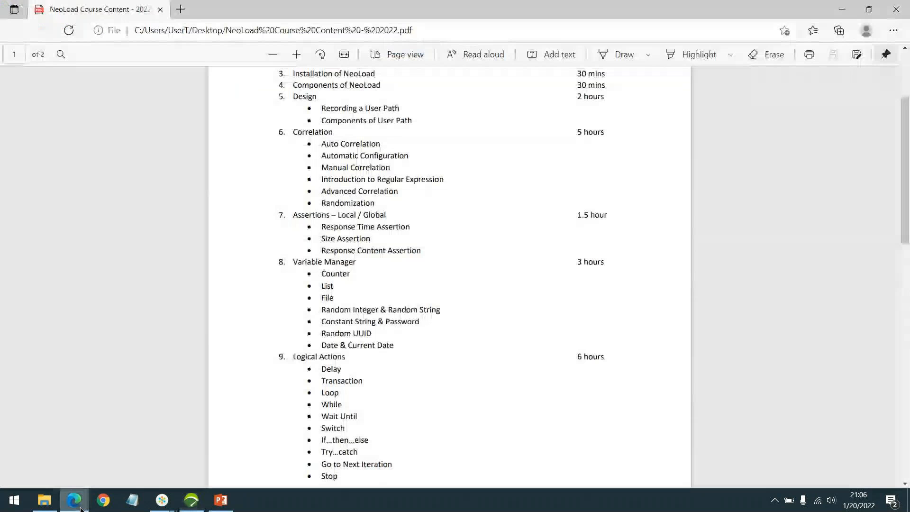
scroll(407, 218, down, 1)
scroll(413, 223, up, 1)
scroll(379, 213, down, 1)
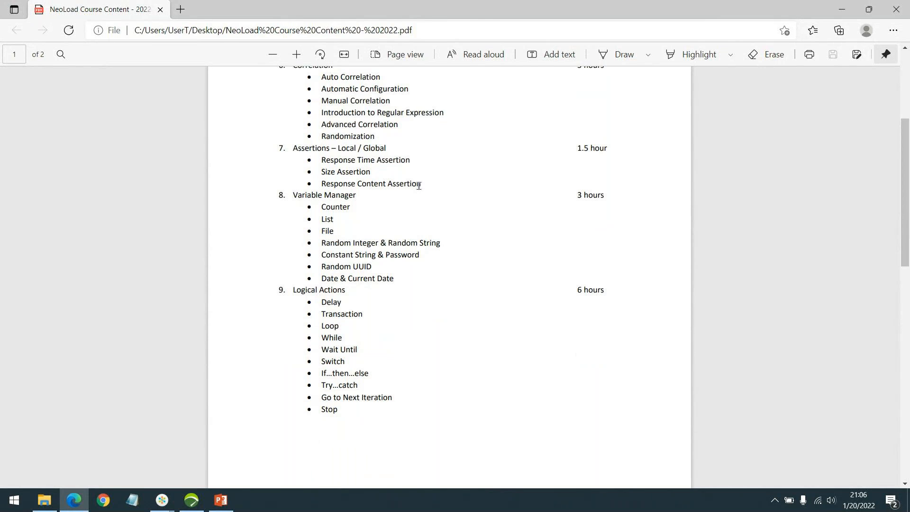
scroll(460, 175, down, 1)
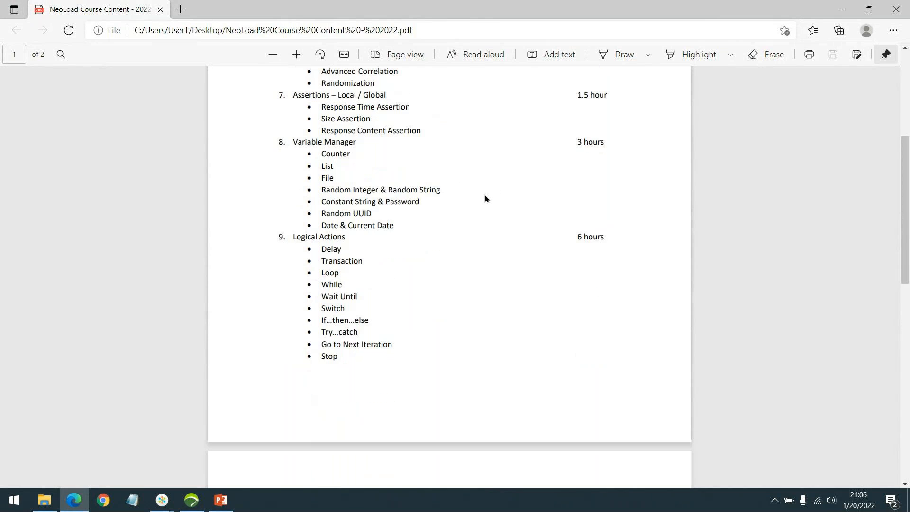
scroll(460, 170, down, 1)
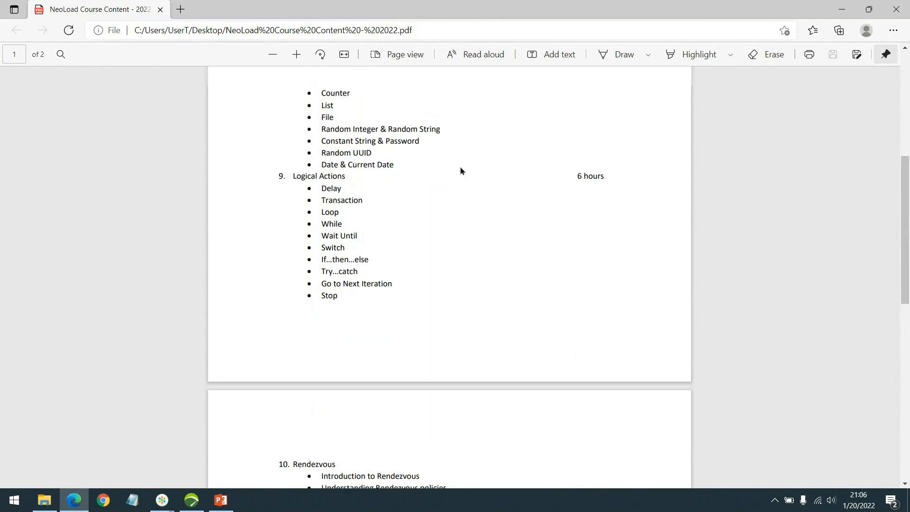
scroll(455, 173, up, 1)
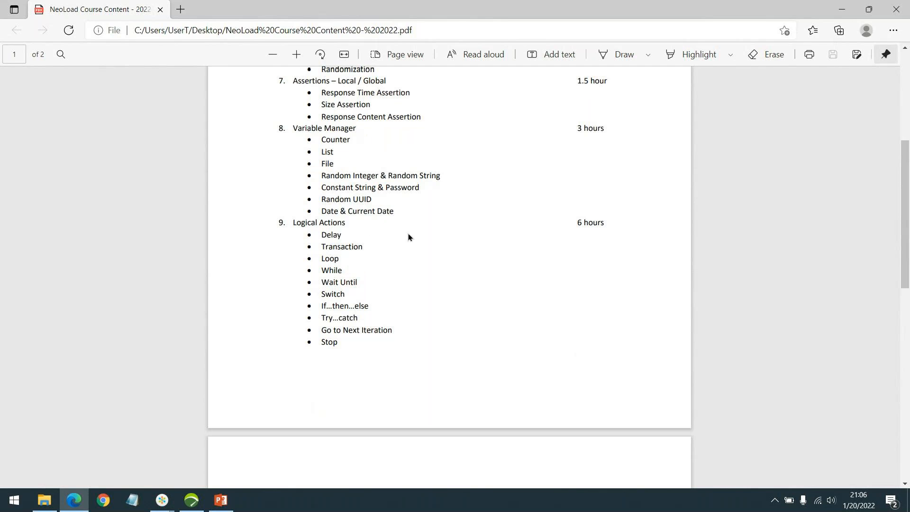
scroll(448, 242, down, 3)
scroll(459, 227, down, 5)
scroll(462, 223, up, 3)
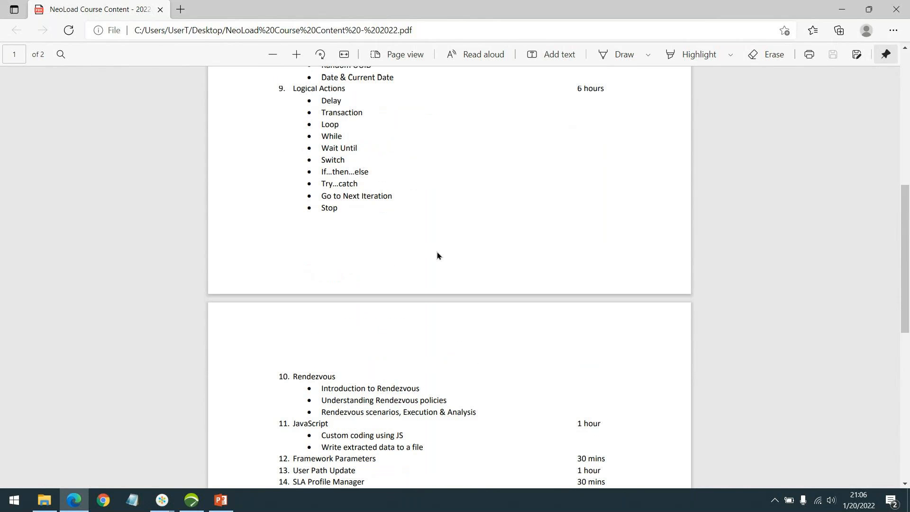
Step: Switch to NeoLoad and expand, then collapse, the Actions panel listing the logical actions
click(191, 499)
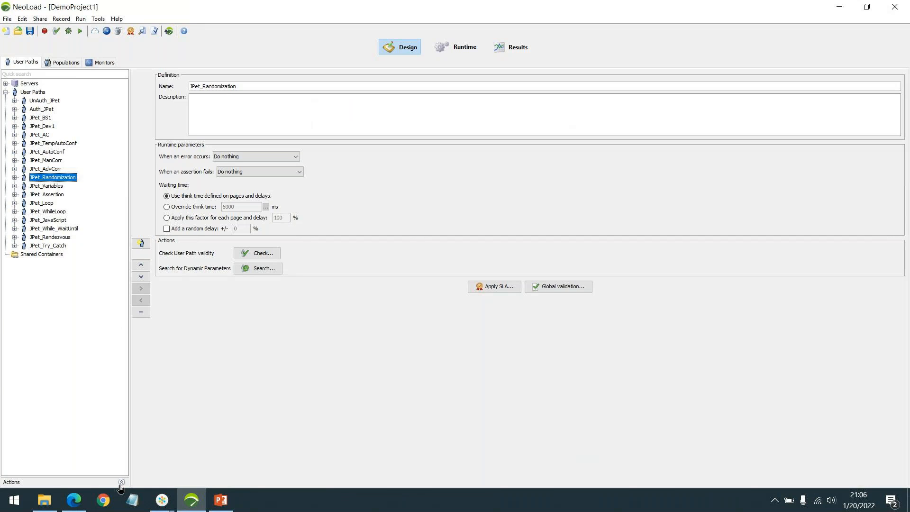
click(121, 483)
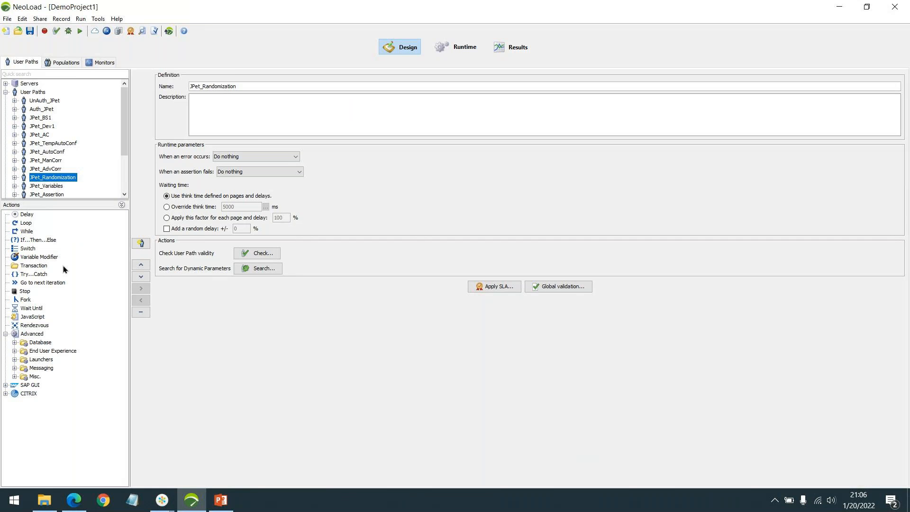
click(121, 205)
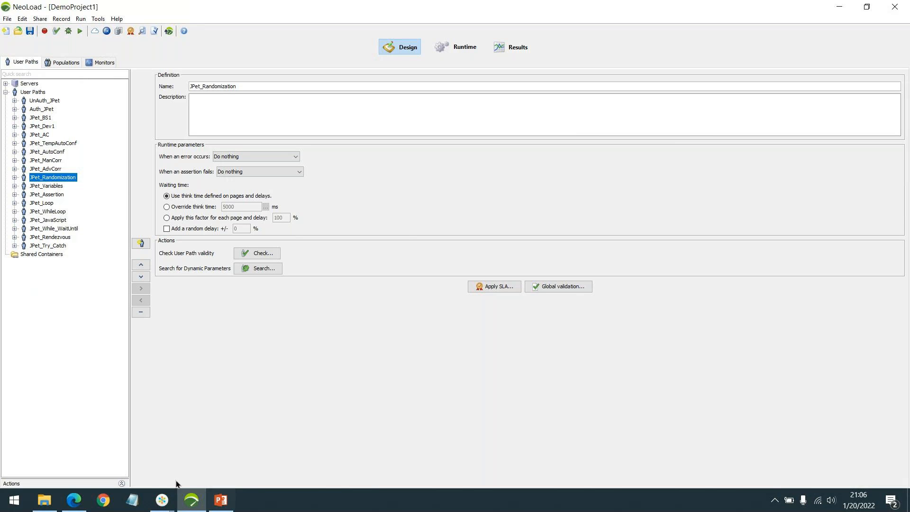
Step: Return to the course PDF and scroll through the second page's topics from Rendezvous to Introduction to API
click(74, 502)
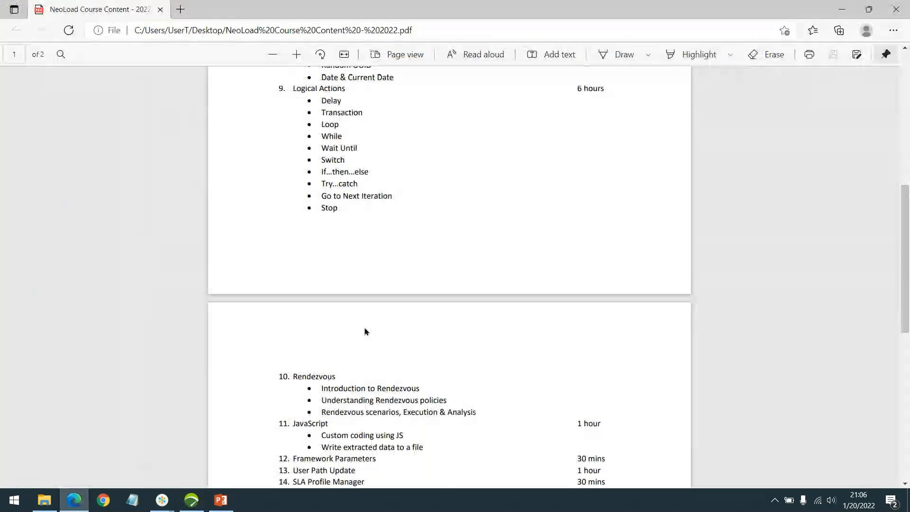
scroll(375, 273, down, 3)
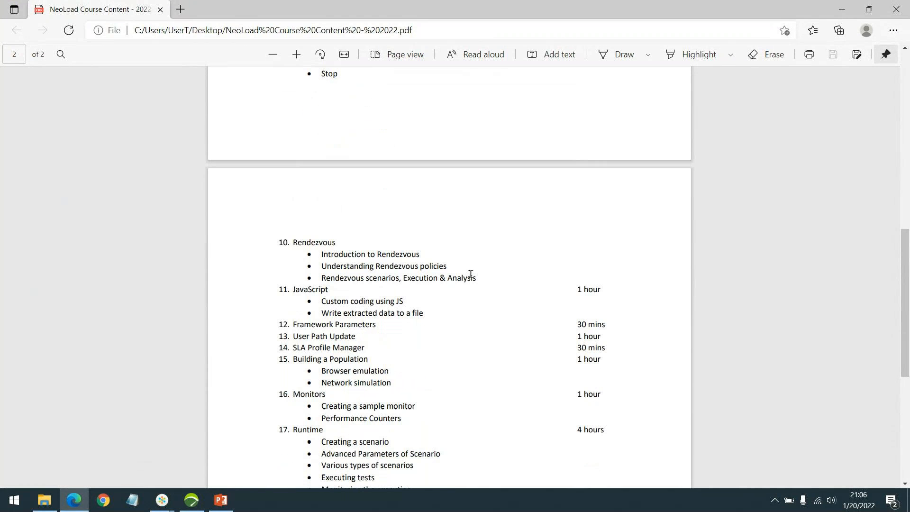
scroll(446, 309, down, 2)
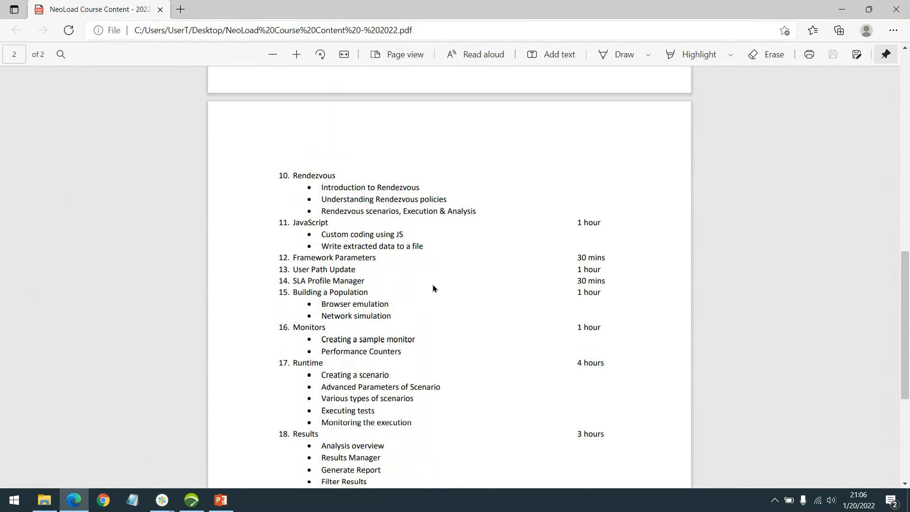
scroll(429, 273, down, 2)
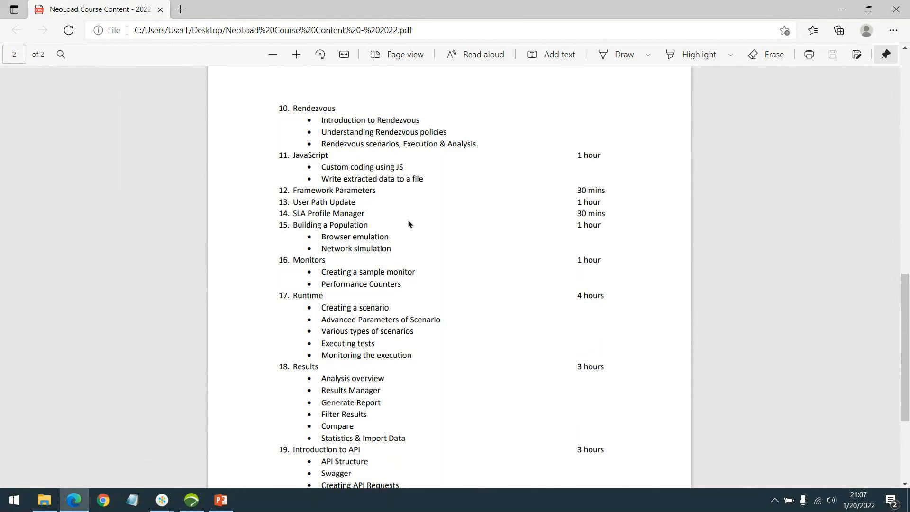
scroll(407, 218, down, 3)
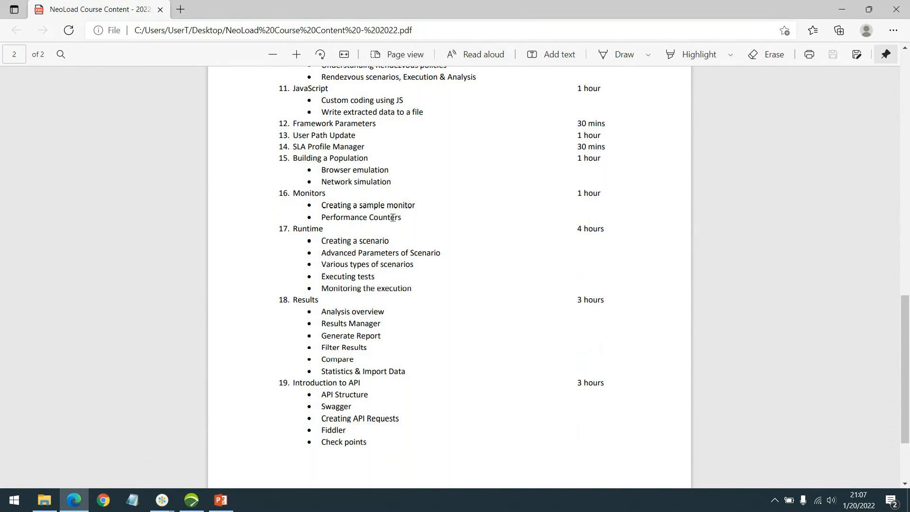
scroll(367, 208, down, 2)
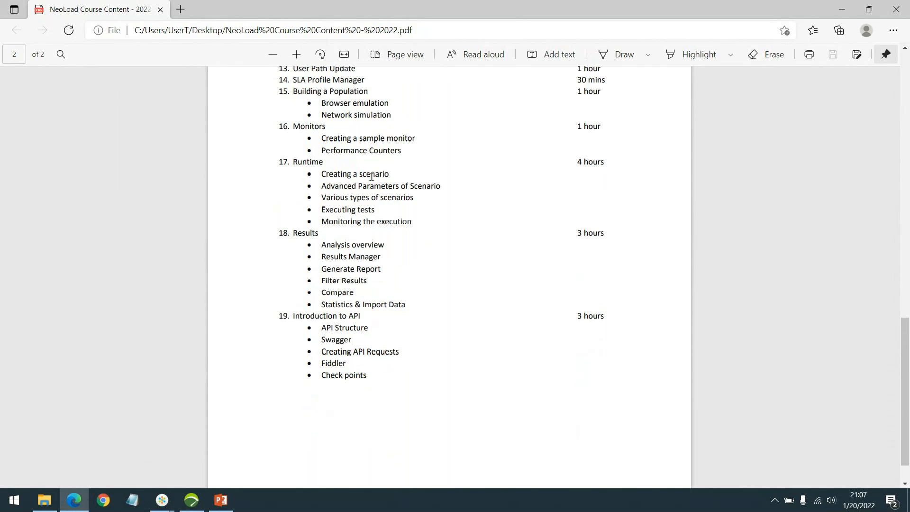
Step: In NeoLoad, select the JPet_TempAutoConf user path, then browse the Mixed and ManCorr populations and the monitors
click(192, 500)
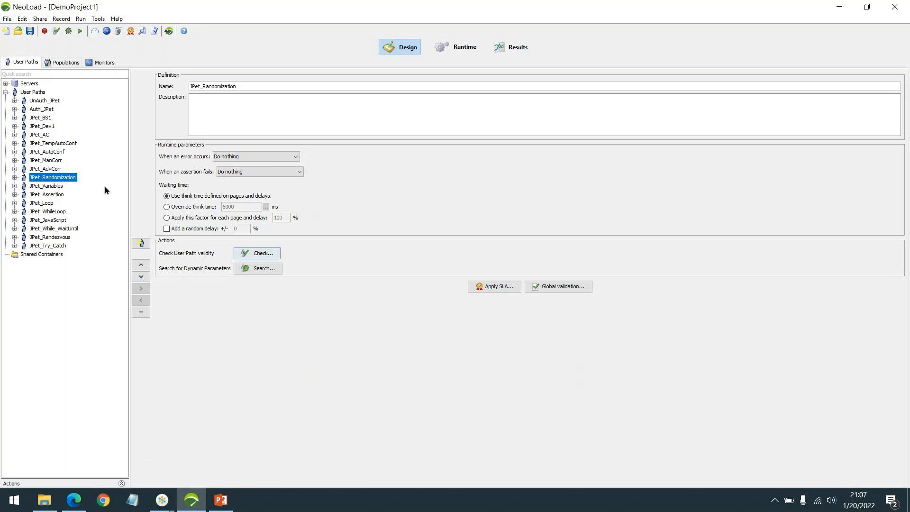
click(76, 144)
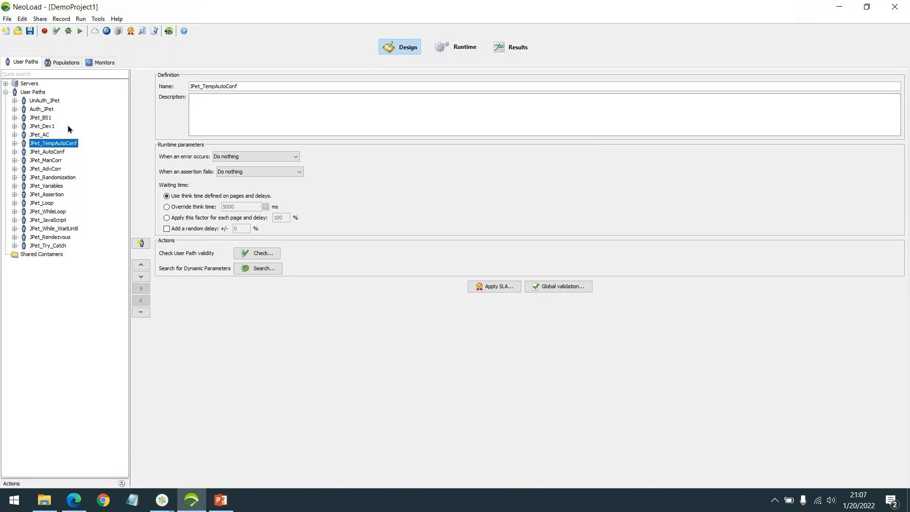
click(67, 64)
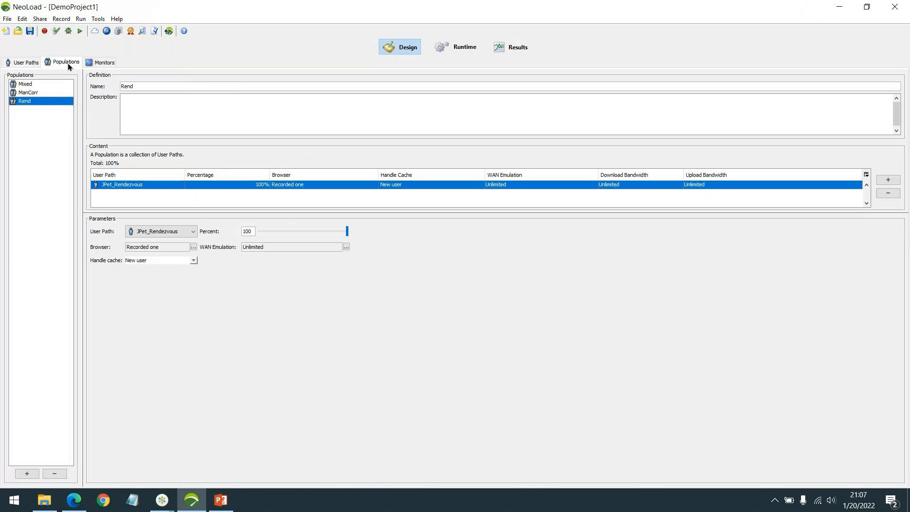
click(28, 85)
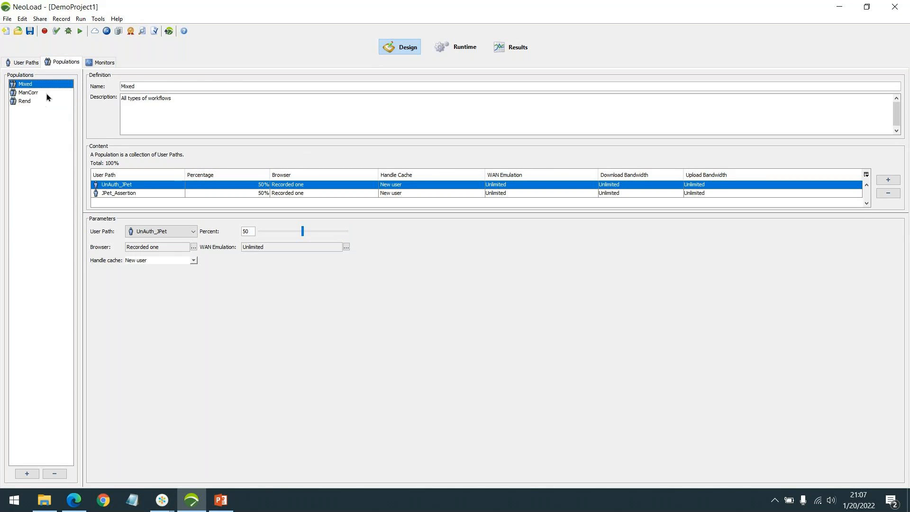
click(43, 93)
click(99, 63)
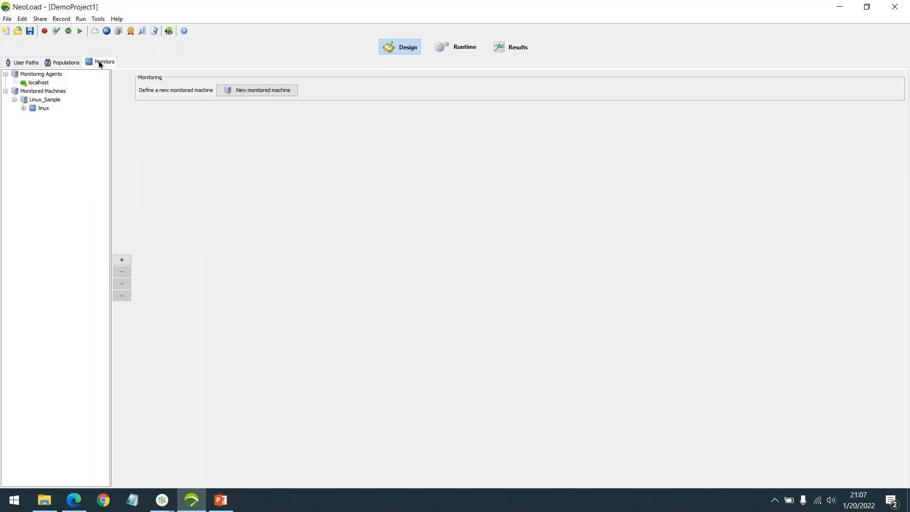
Step: View the Runtime scenarios, then open the PeaksTest - 21:15 - 17 Dec 2021 results and review its summary
click(460, 48)
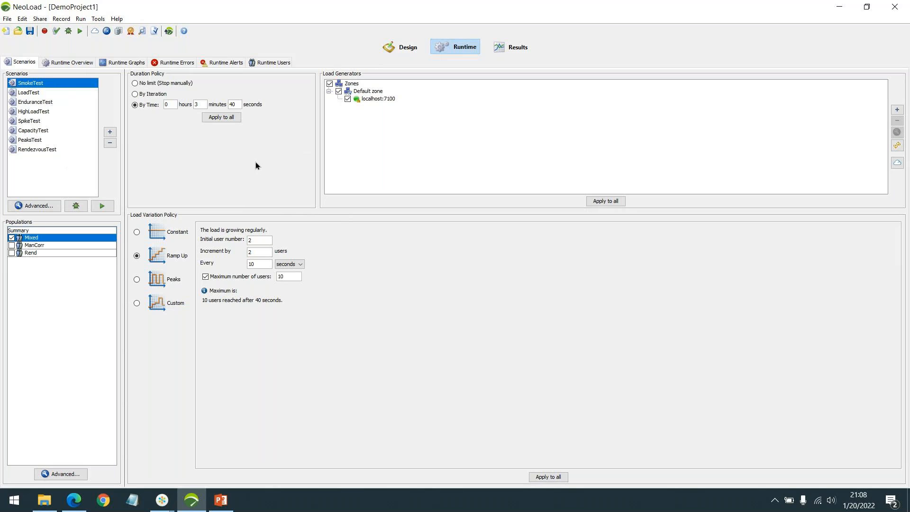
click(502, 44)
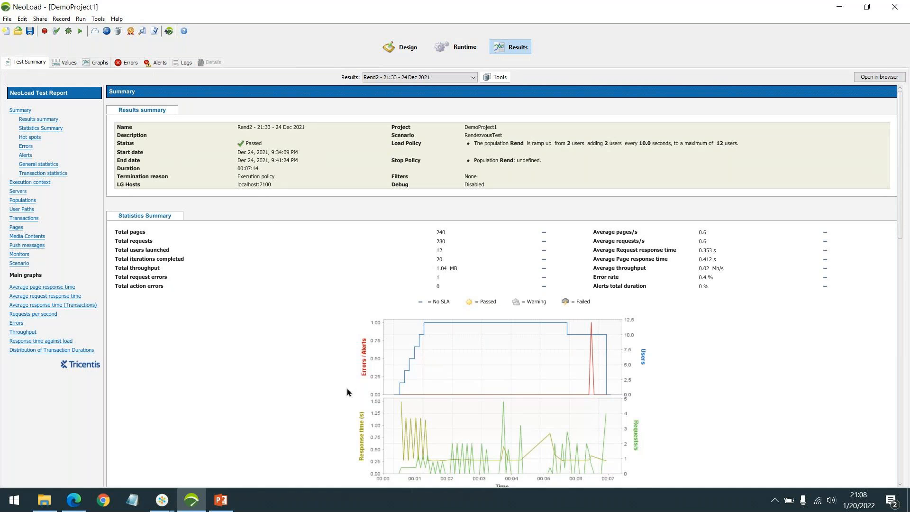
click(419, 80)
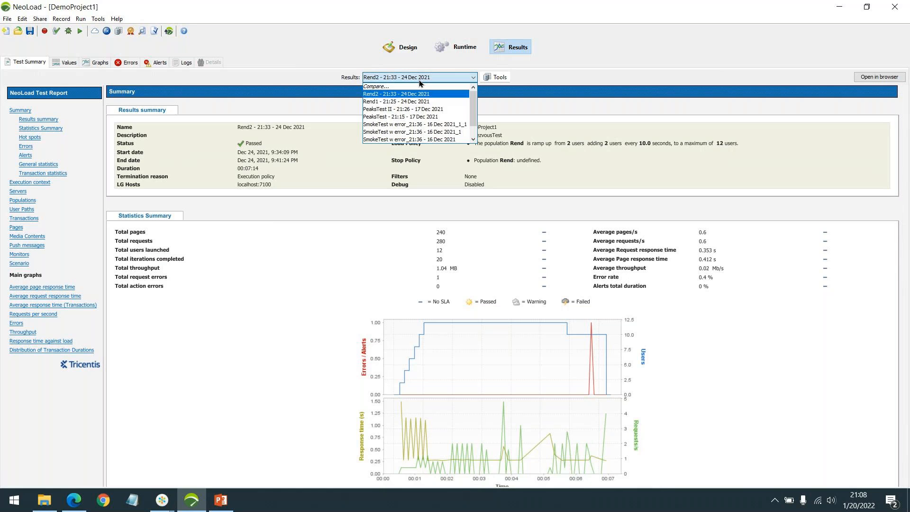
click(440, 117)
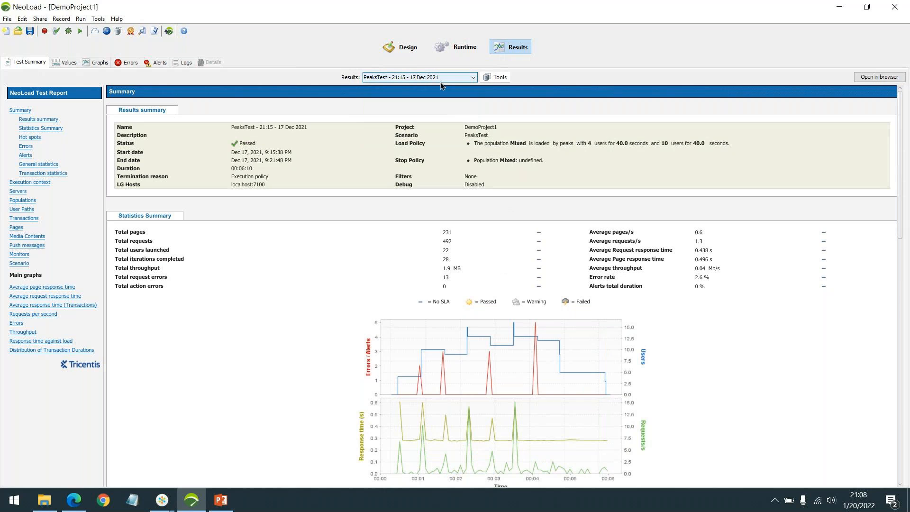
scroll(682, 281, down, 4)
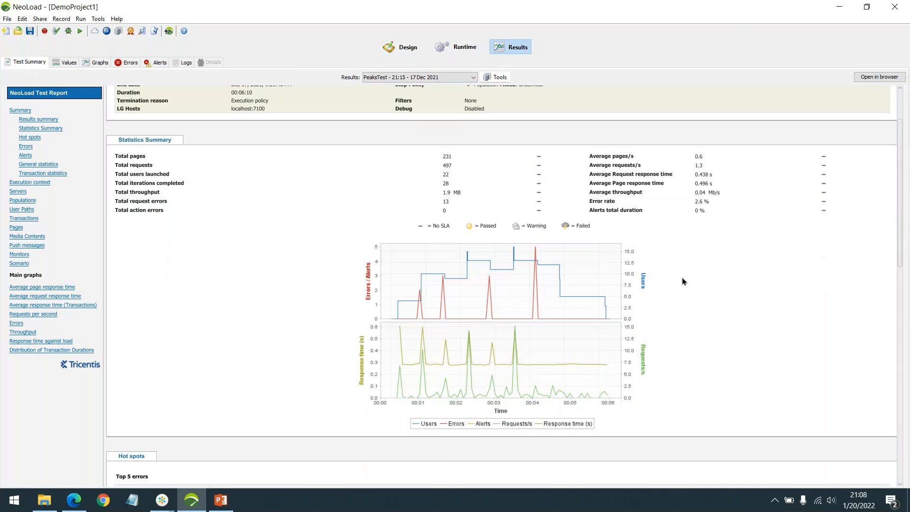
scroll(682, 281, up, 2)
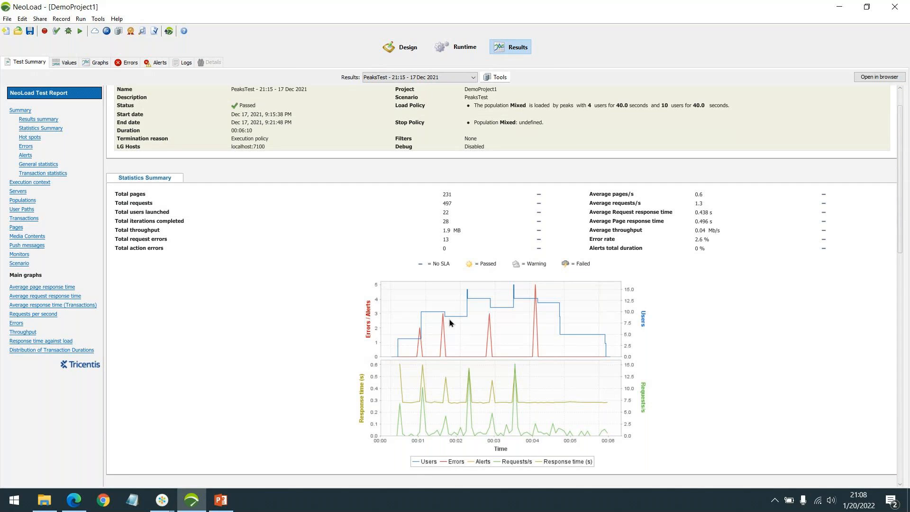
Step: Browse other stored results, from the SmokeTest w error_21:36 - 16 Dec 2021 runs to Rend2 - 21:33 - 24 Dec 2021
click(427, 77)
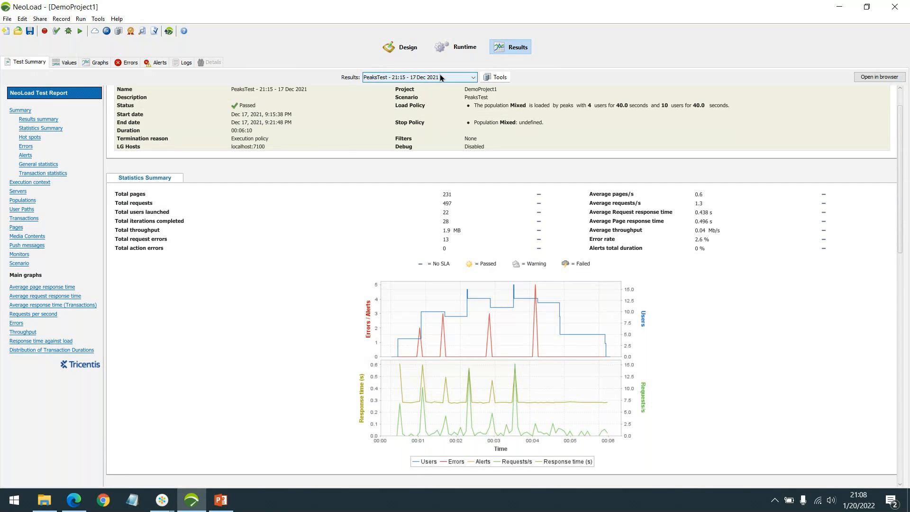
click(445, 133)
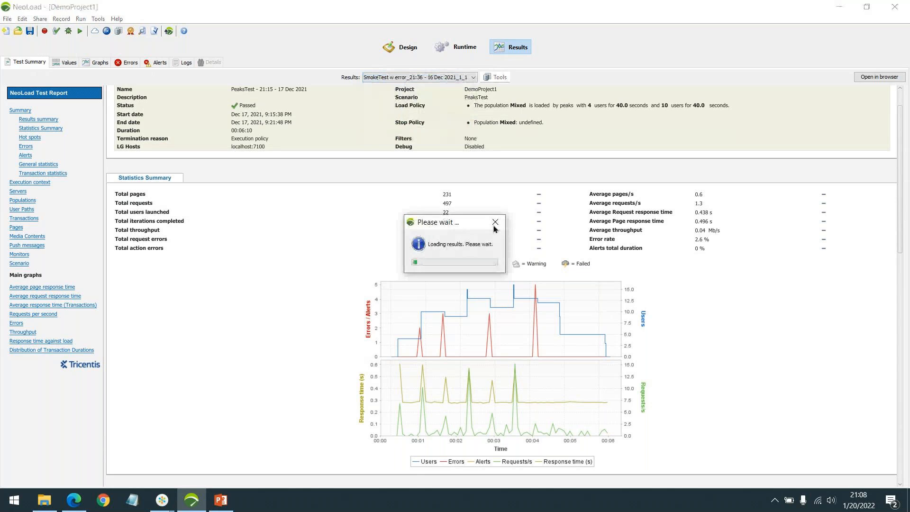
click(448, 81)
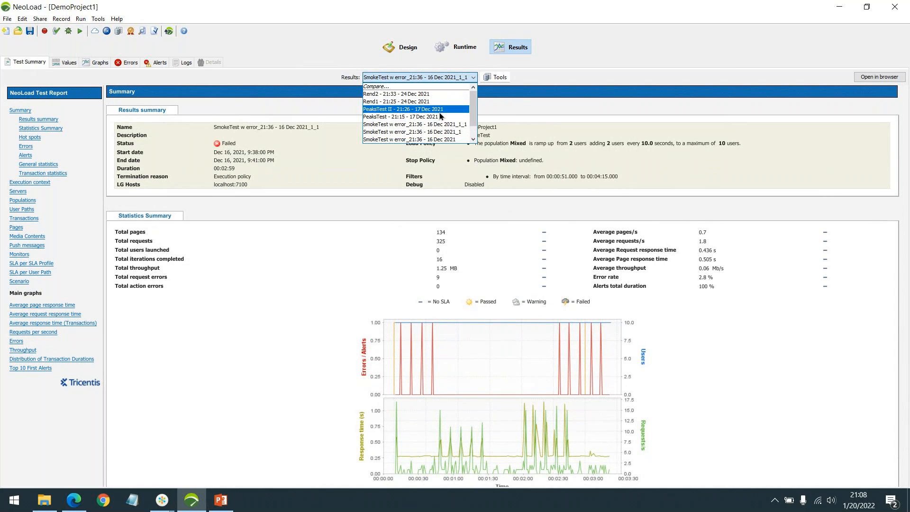
scroll(440, 116, down, 1)
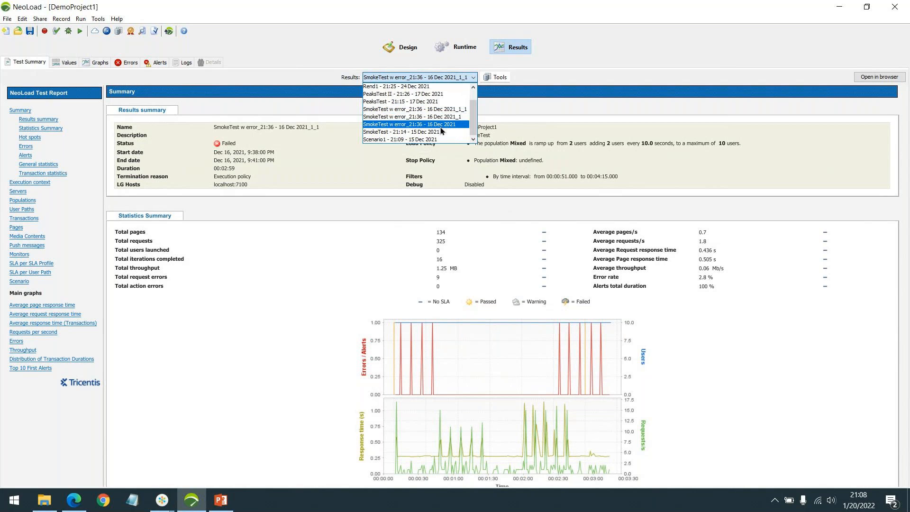
click(440, 125)
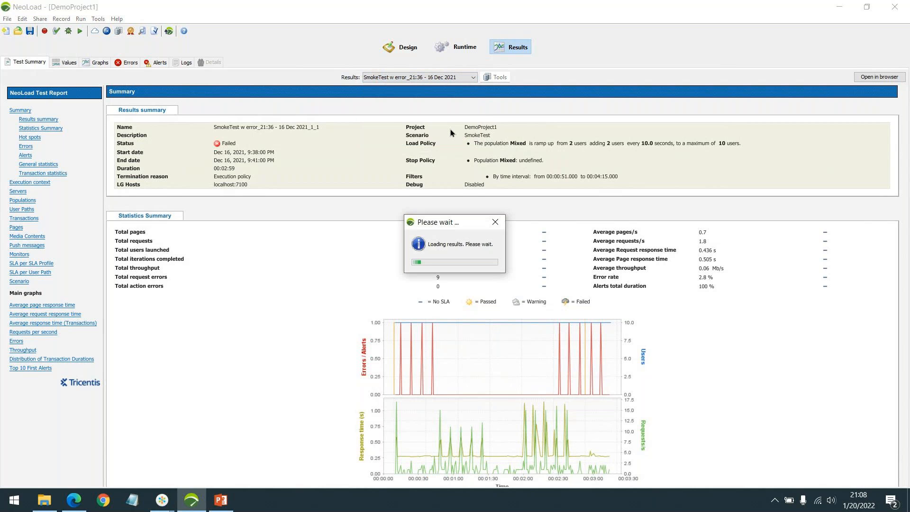
click(432, 77)
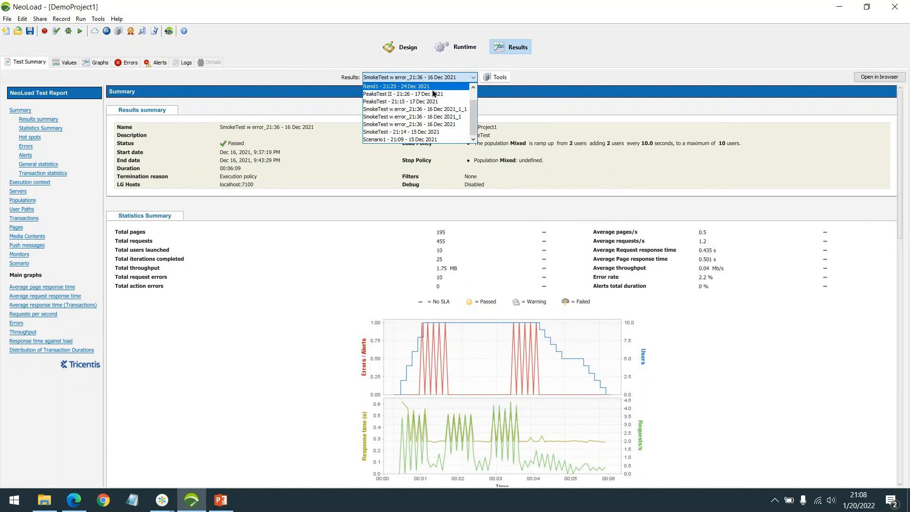
scroll(433, 94, up, 1)
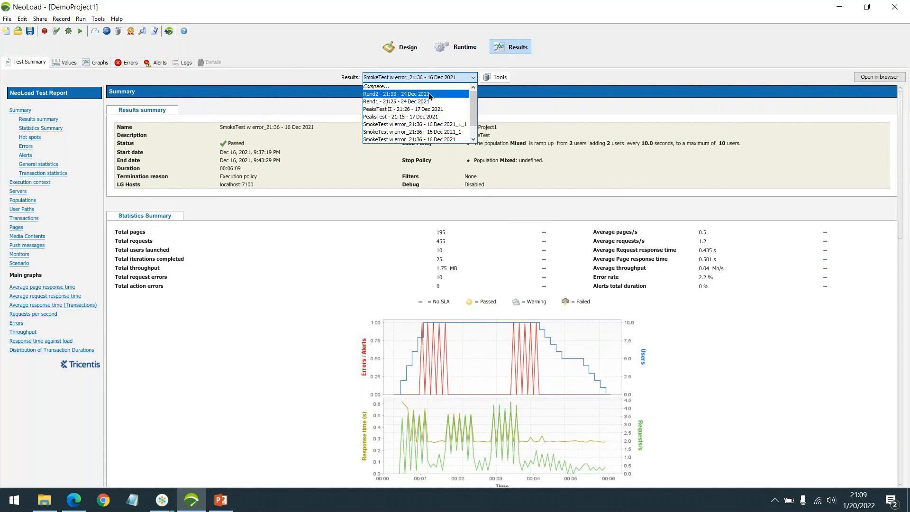
click(429, 94)
Step: Return to the Design section's user paths and switch briefly to the GoTo meeting window
click(405, 49)
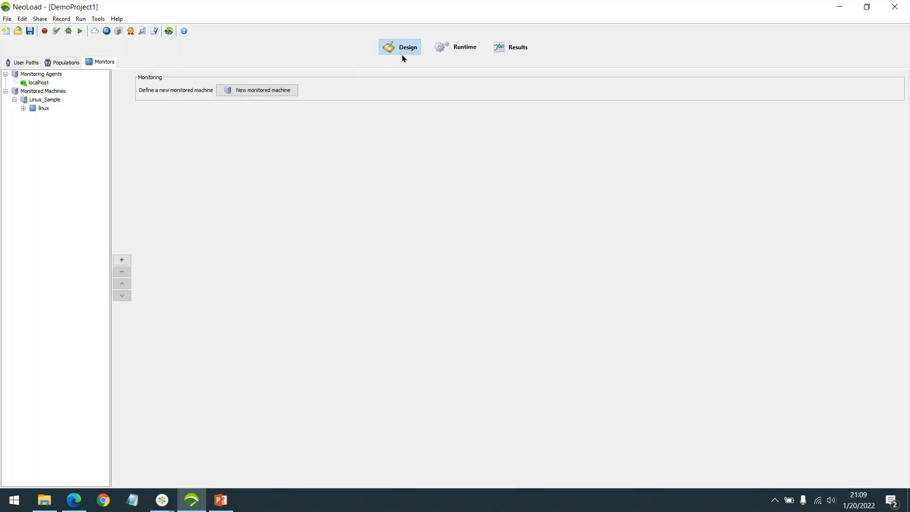
click(21, 63)
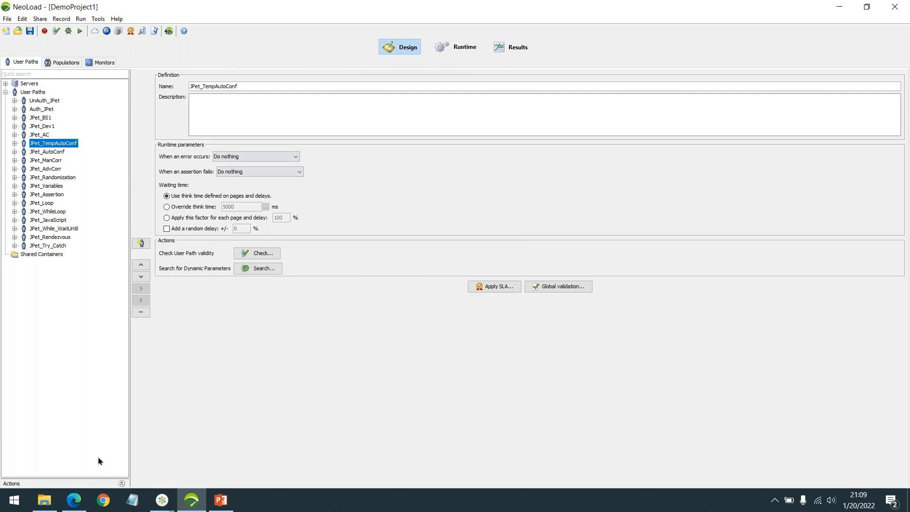
mouse_move(163, 506)
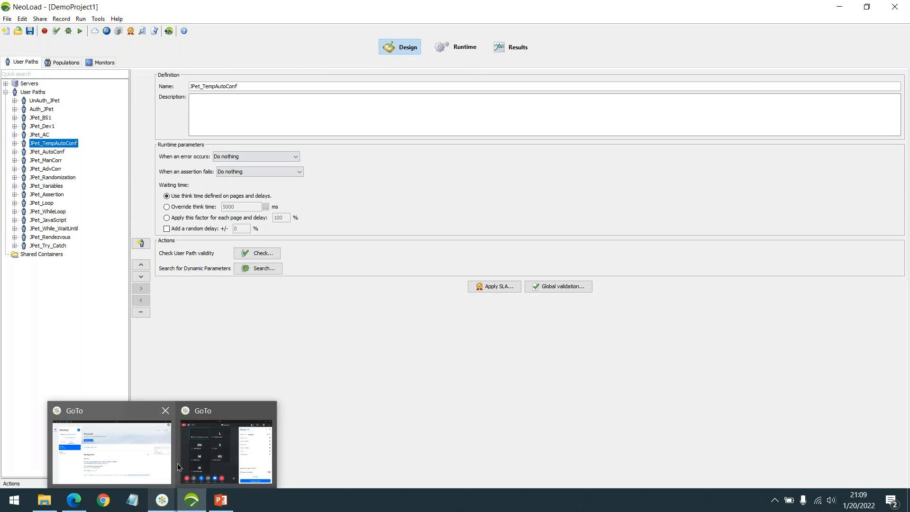
click(229, 445)
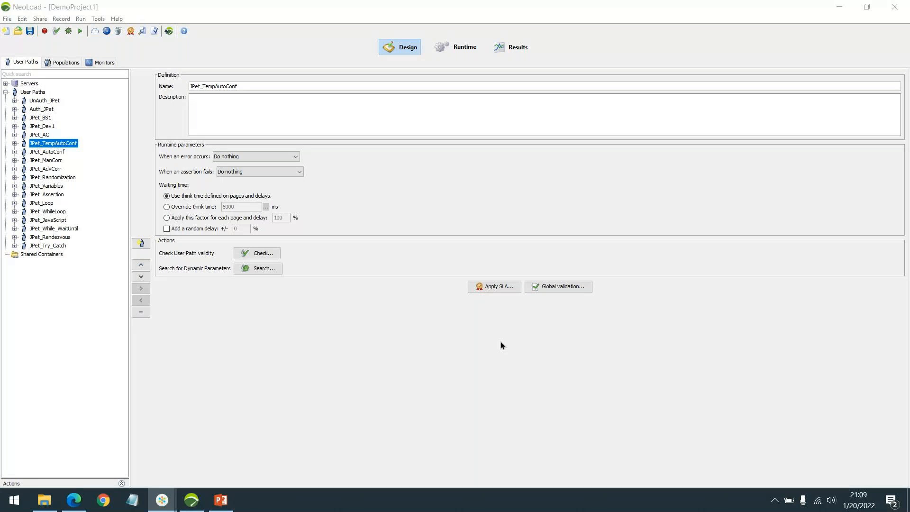
key(XF86AudioRaiseVolume)
key(XF86AudioRaiseVolume)
key(XF86AudioRaiseVolume)
Step: Create a new project named NewProject1 in the default NeoLoad Projects directory
click(7, 19)
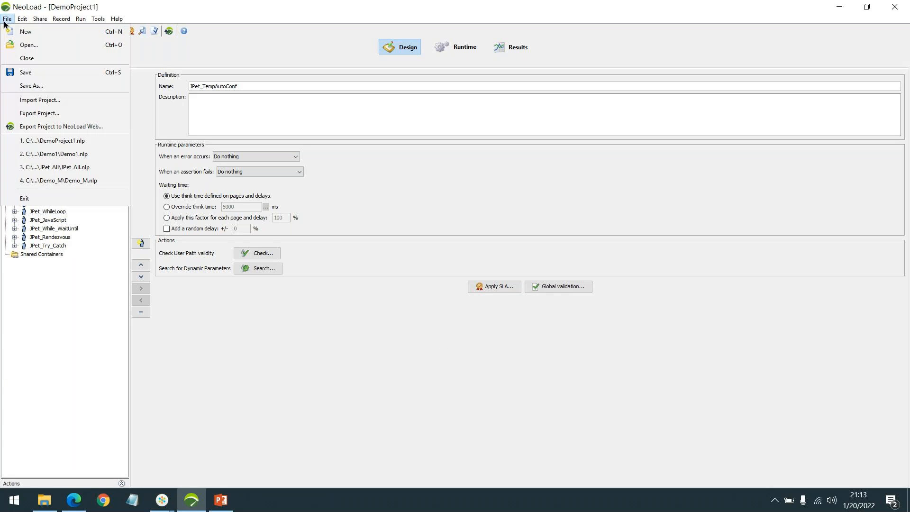
click(29, 43)
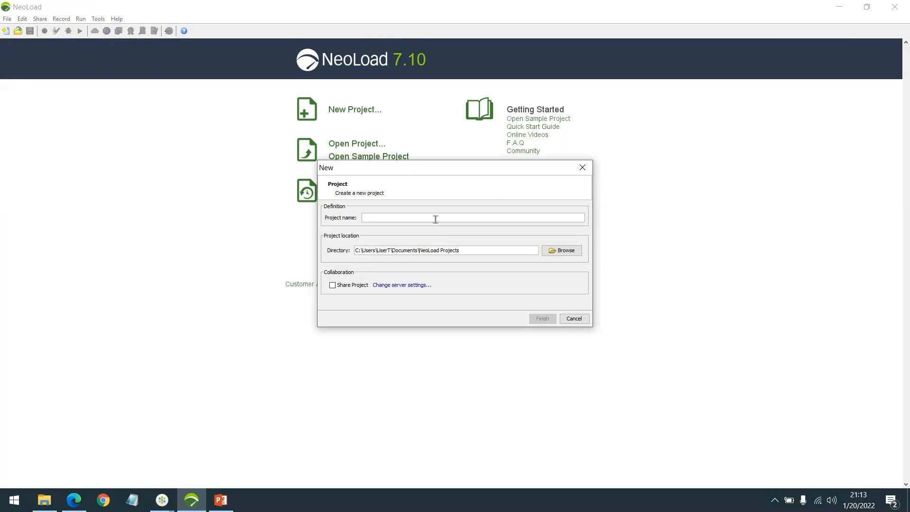
text(NewProject1)
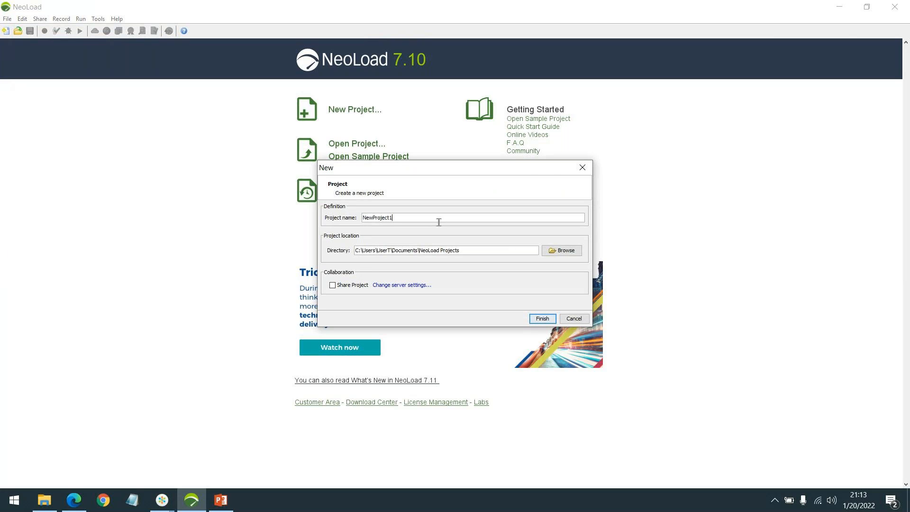
click(542, 317)
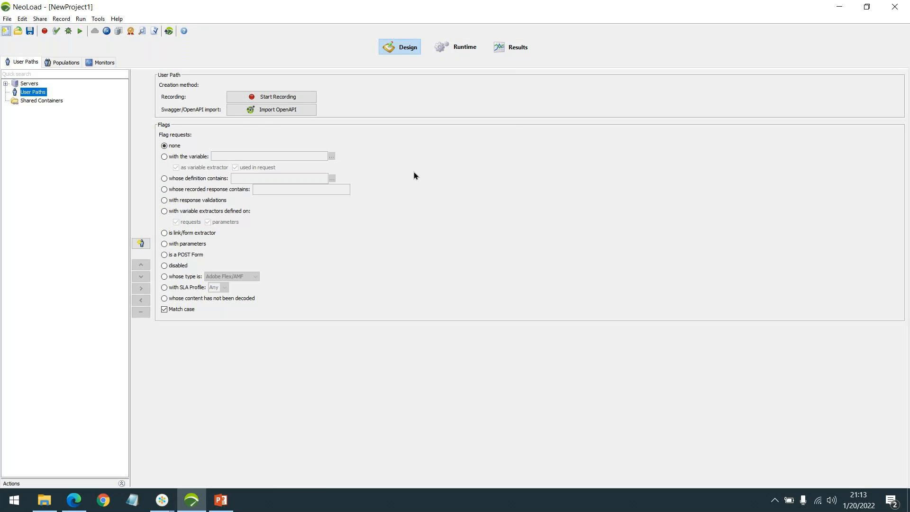
Step: Start a new recording and name its user path JPet_Demo
click(277, 99)
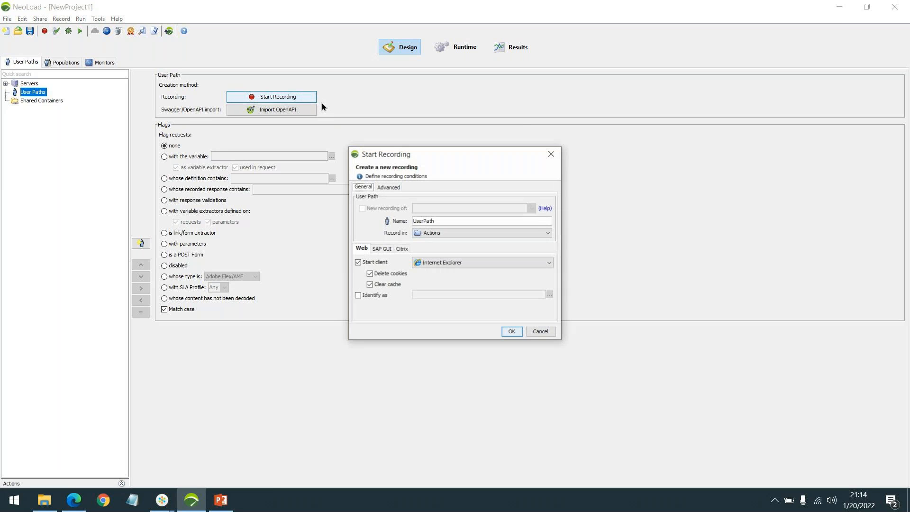
drag(466, 156, 523, 157)
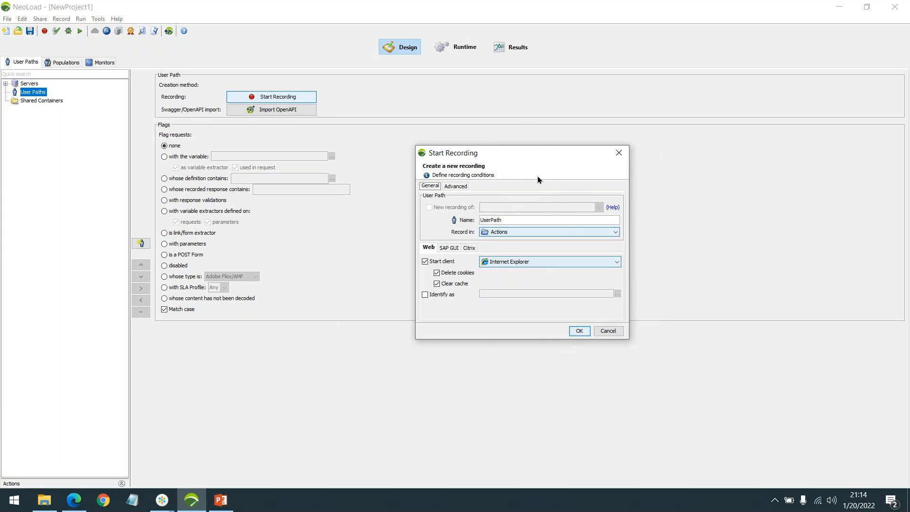
double_click(526, 219)
text(J)
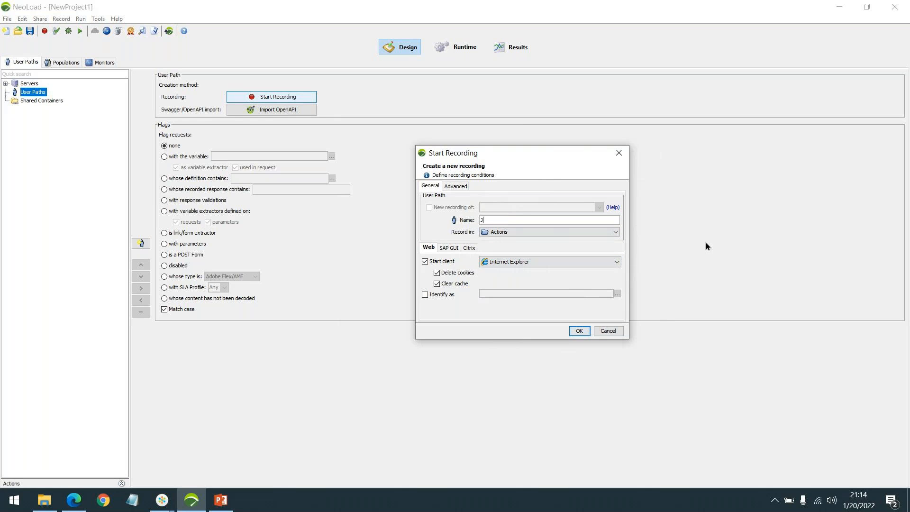
text(pet_Demo)
Step: Look through the SAP GUI and Citrix recording options, then return to the Web options
click(459, 249)
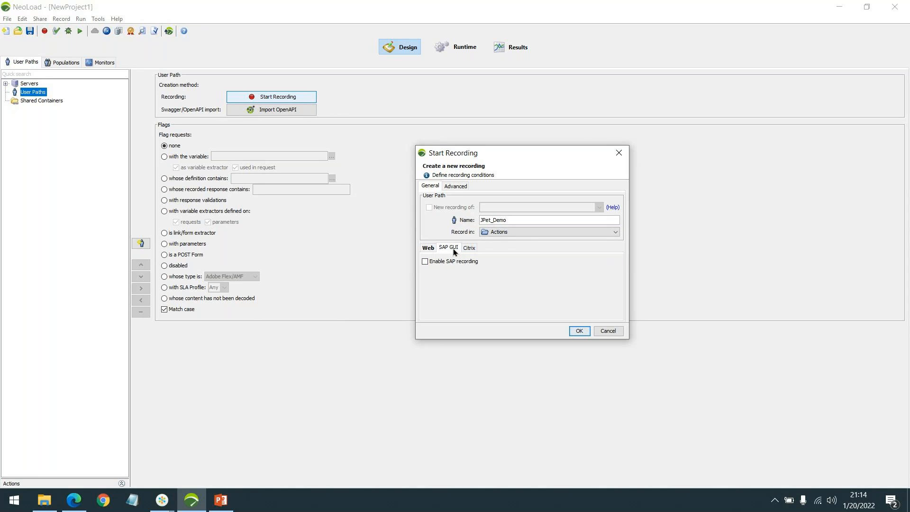
click(466, 248)
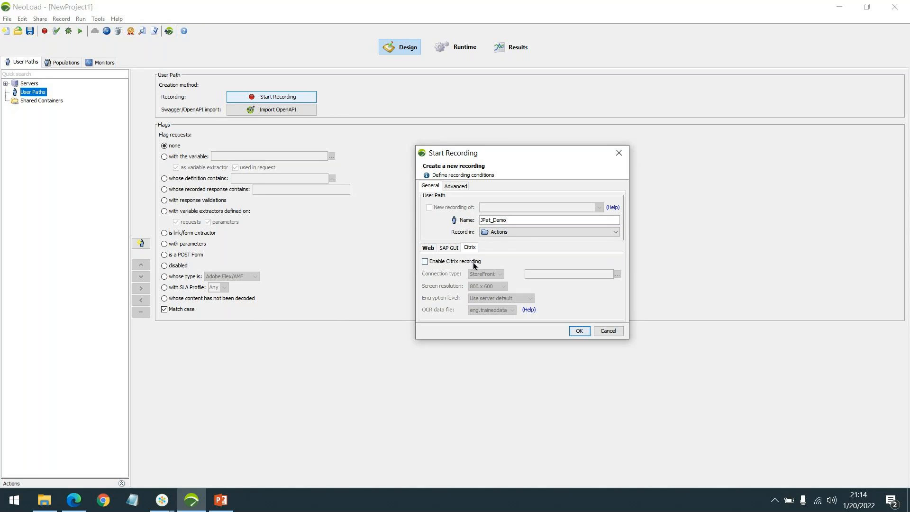
click(428, 249)
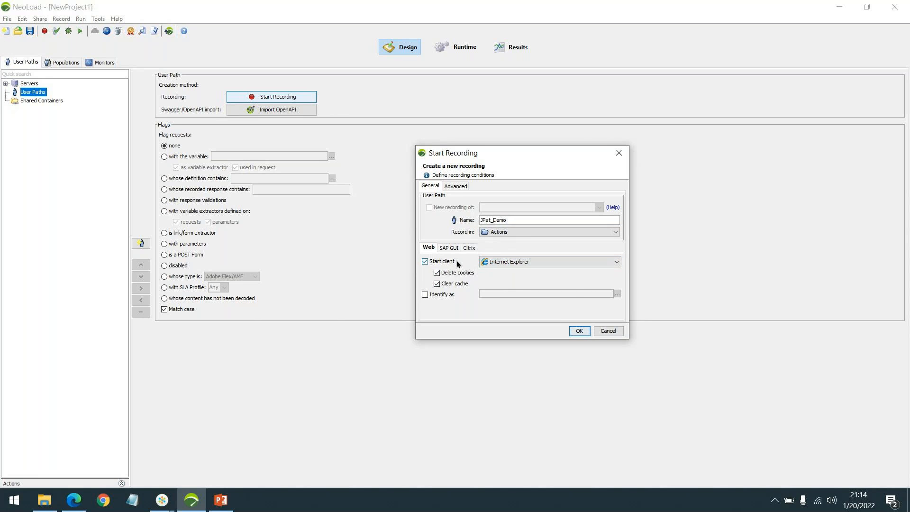
Step: Set the recording client to Internet Explorer and launch the recording
click(531, 261)
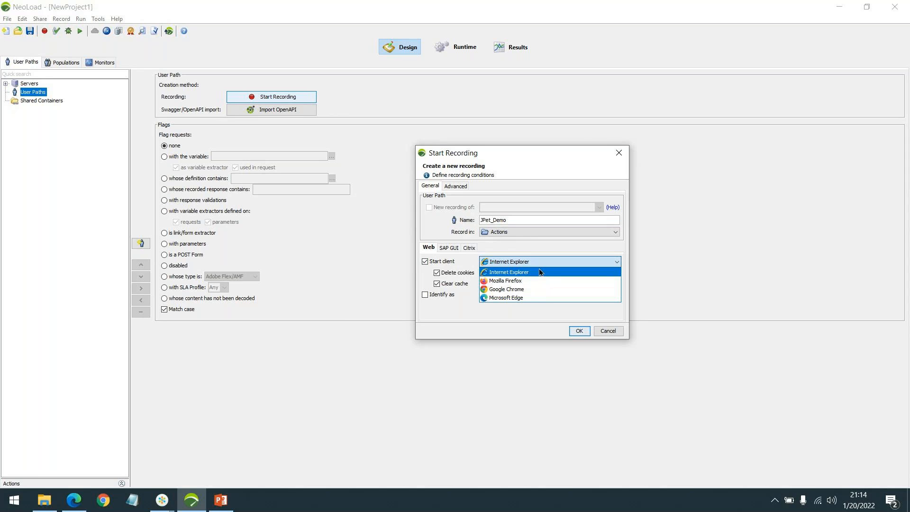
click(519, 298)
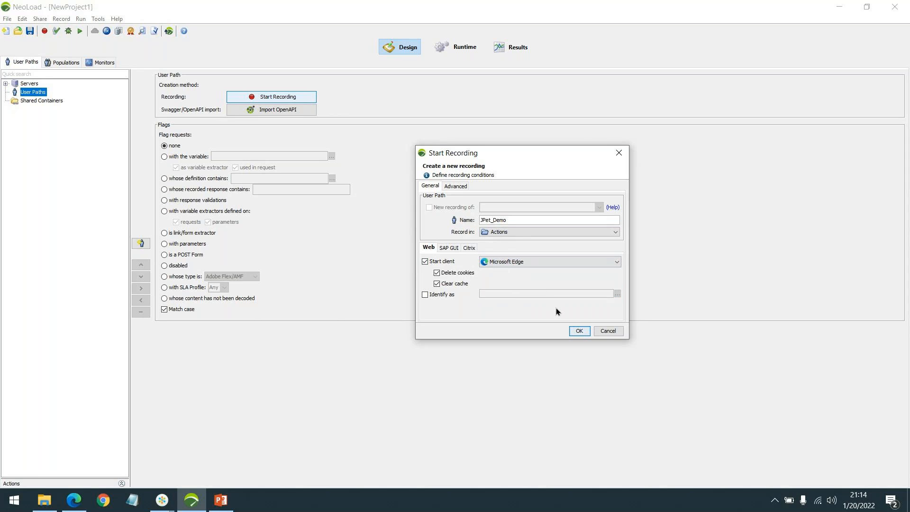
click(545, 261)
click(543, 272)
click(581, 328)
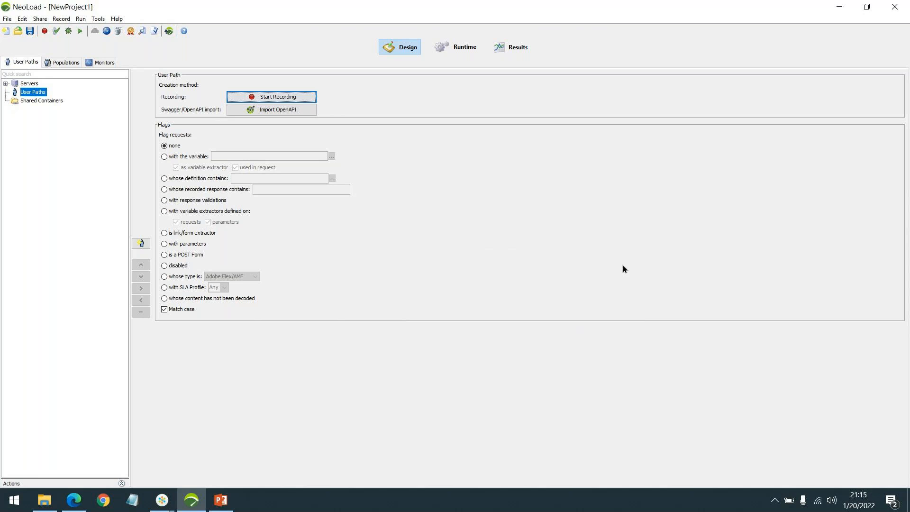
Step: Record into the Actions container with the transaction named Launch
drag(458, 8, 657, 187)
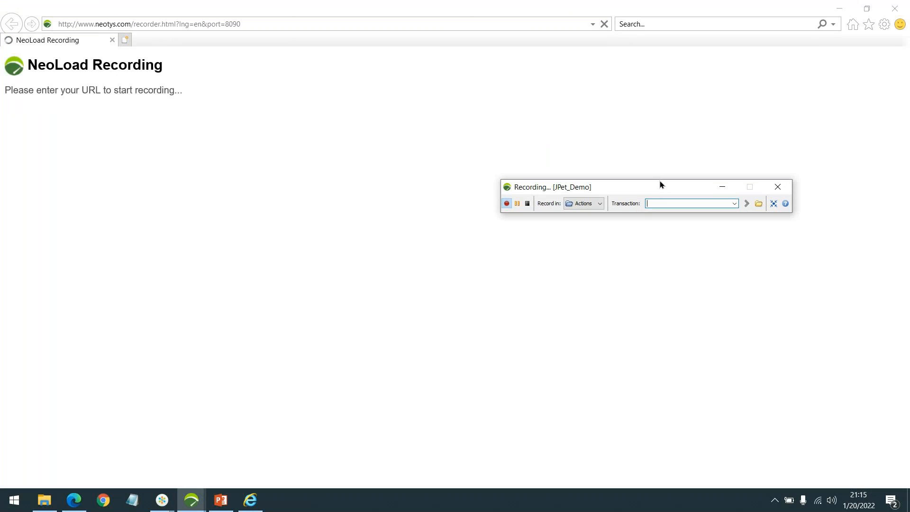
drag(661, 186, 642, 157)
click(664, 173)
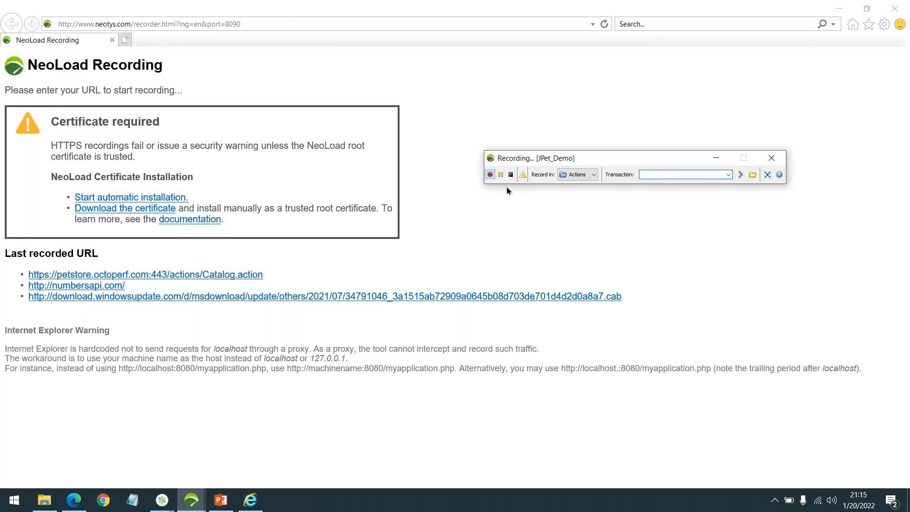
click(573, 175)
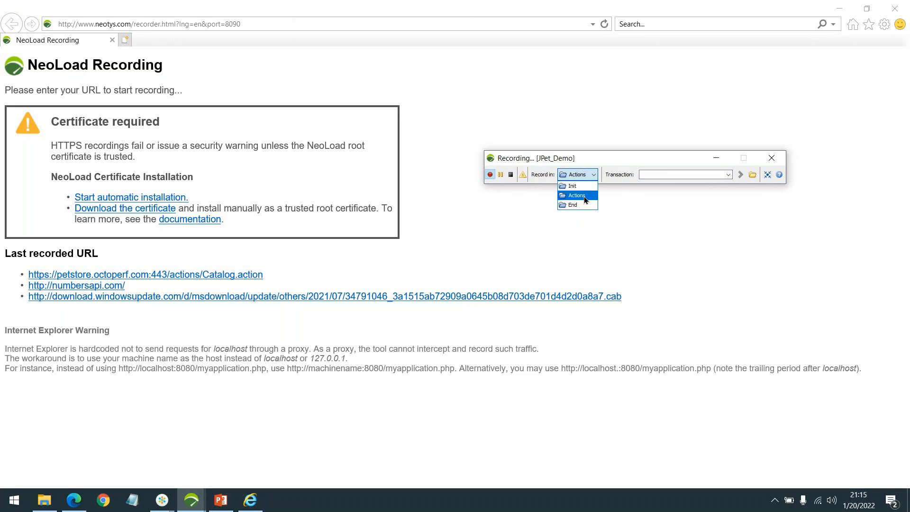
click(649, 175)
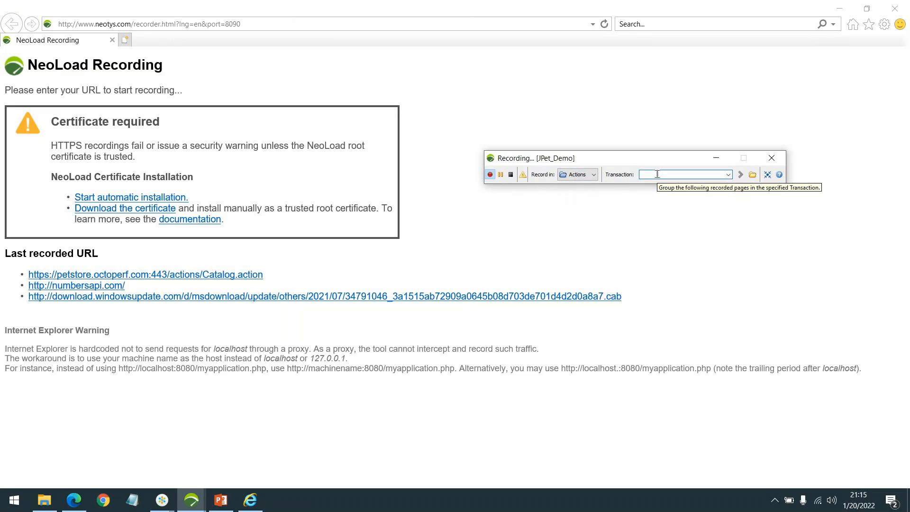
text(Launch)
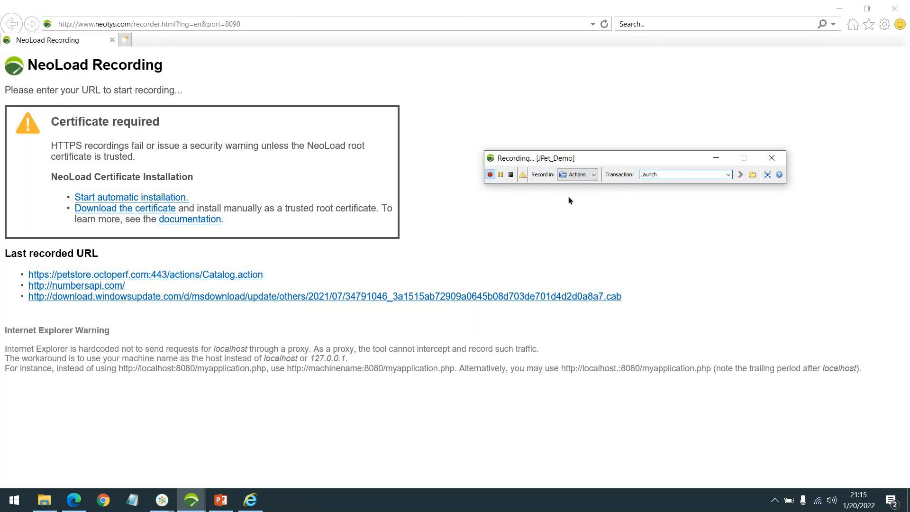
key(Return)
Step: Open the petstore.octoperf.com Catalog URL, continuing past the certificate warning
click(155, 273)
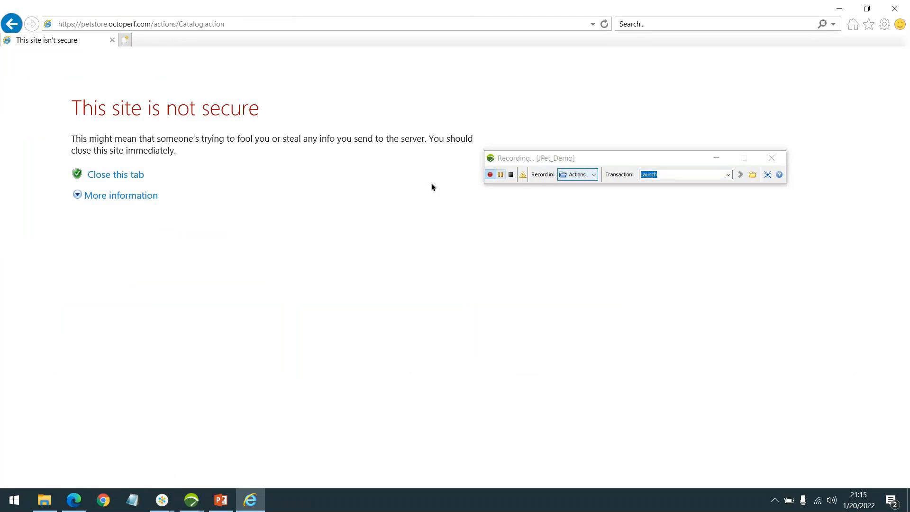
click(122, 195)
click(184, 268)
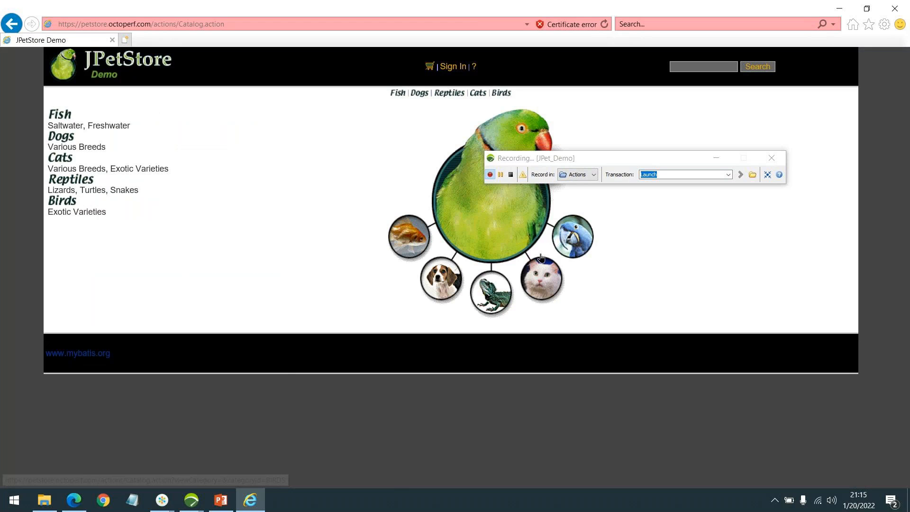
Step: Name the next transaction Click Fish and open the Fish category in JPetStore
drag(653, 158, 730, 105)
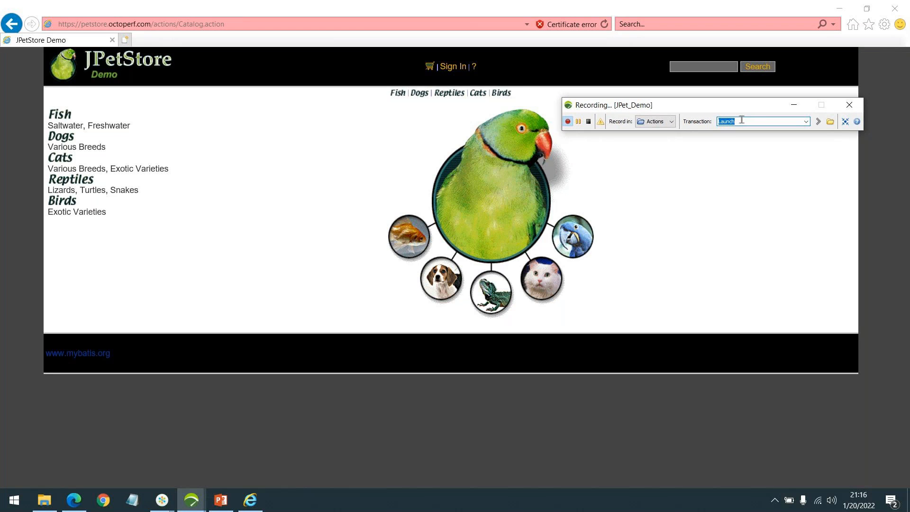
text(Clic)
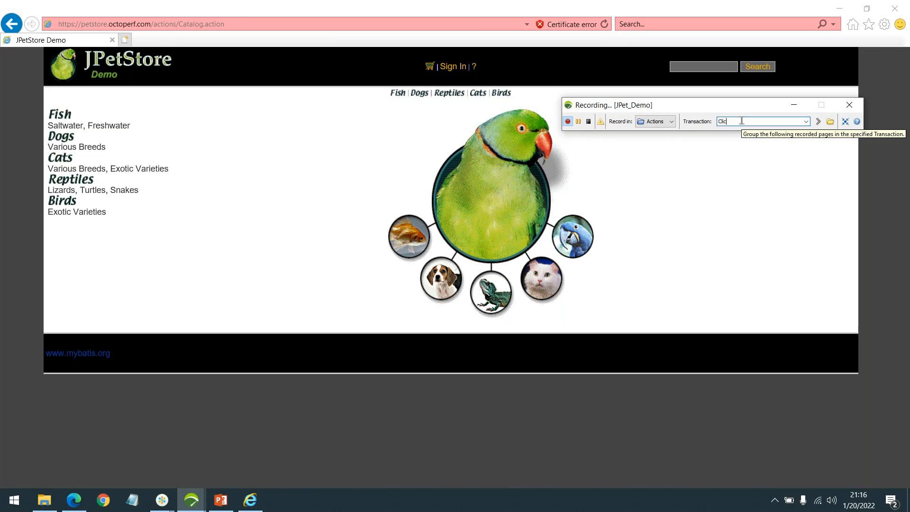
text(k Fish)
key(Return)
click(65, 115)
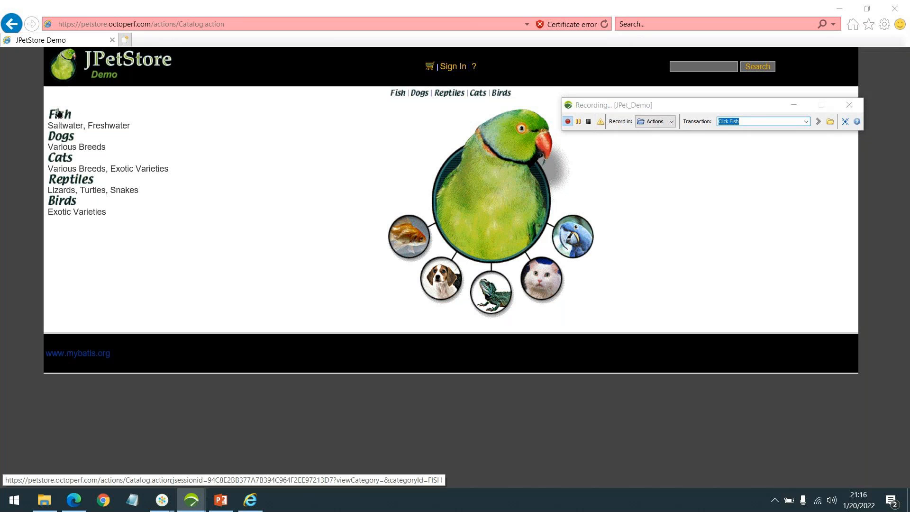
click(63, 115)
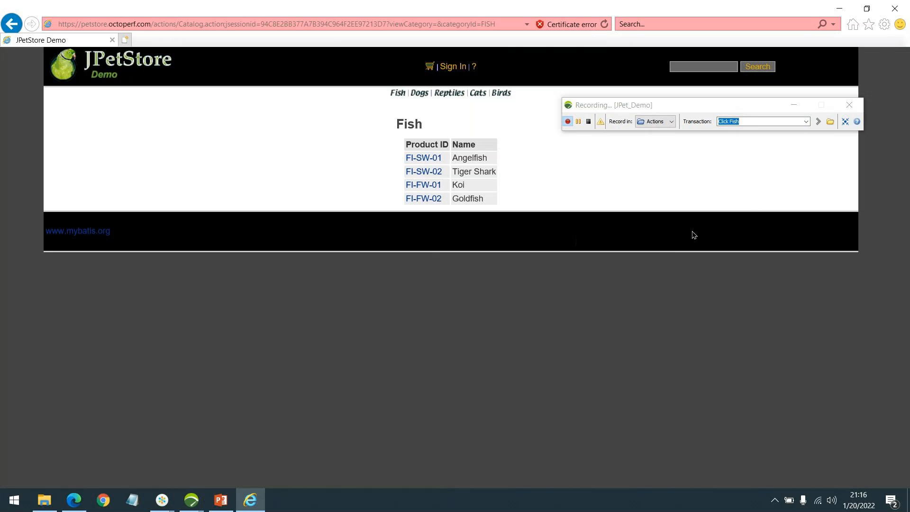
Step: Name the next transaction Click AngelFish and open the Angelfish product FI-SW-01 from the Fish list
click(747, 123)
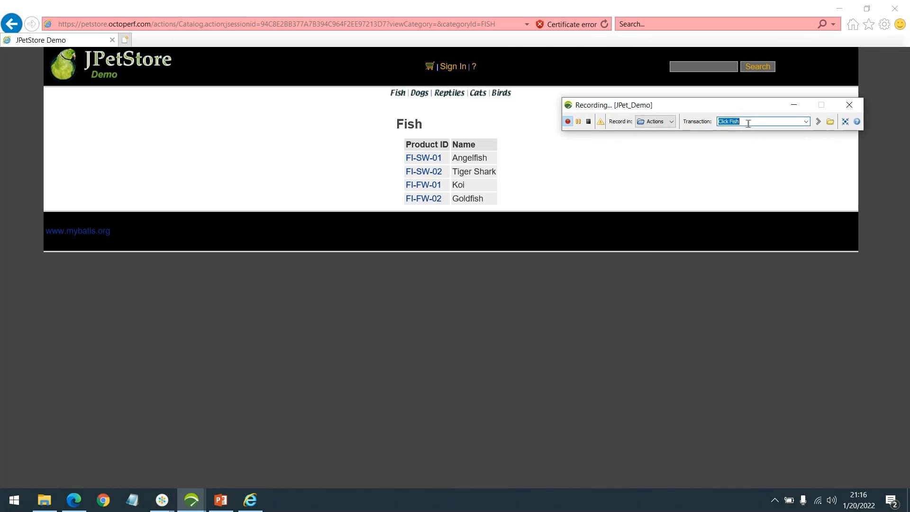
text(Click AngelFis)
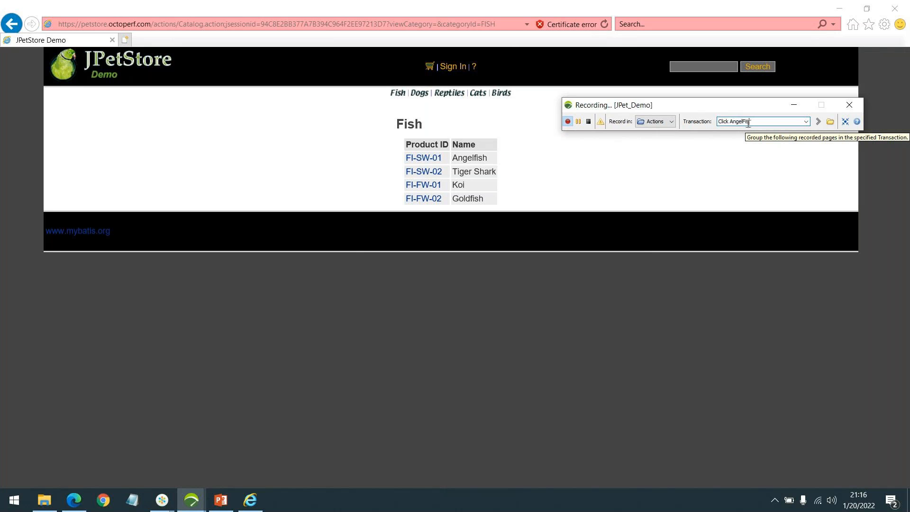
text(h)
key(Return)
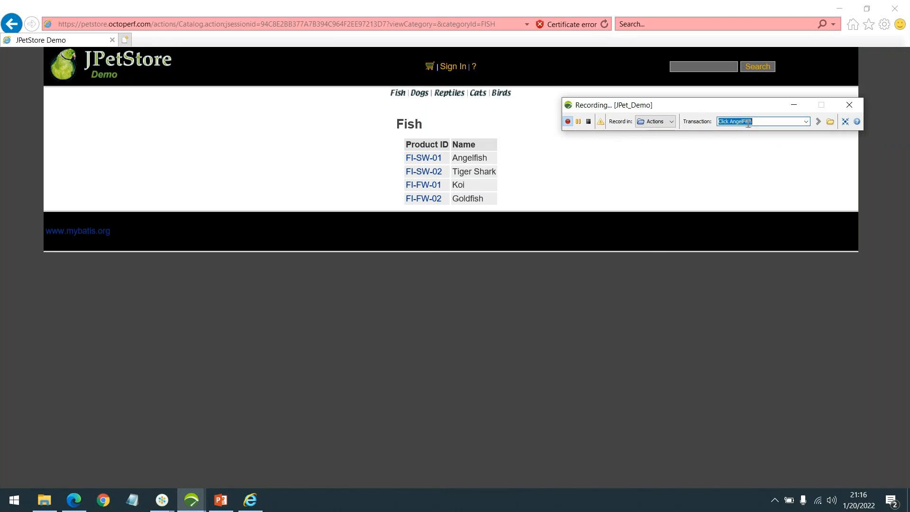
click(424, 160)
Step: Name the next transaction Click Item and open item EST-1 of the Angelfish product
mouse_move(682, 108)
mouse_down()
mouse_move(699, 123)
mouse_move(677, 109)
mouse_up()
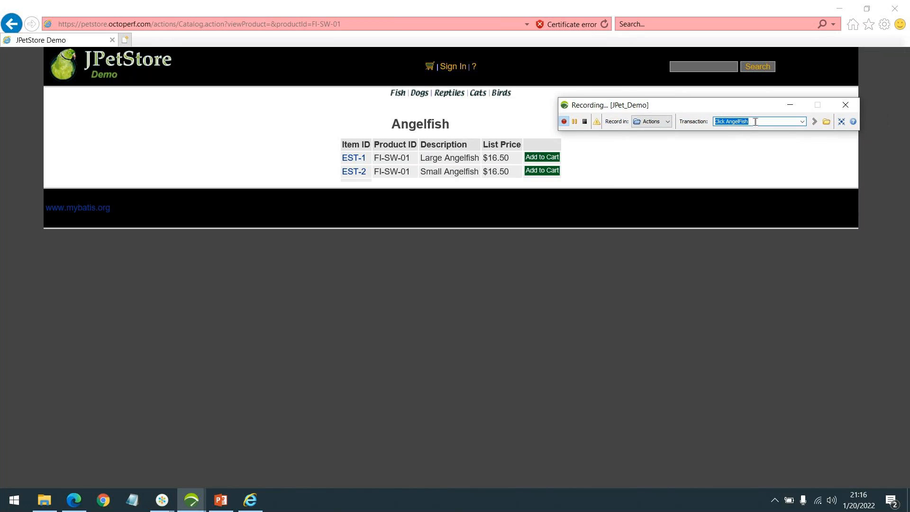
text(Click Item)
key(Return)
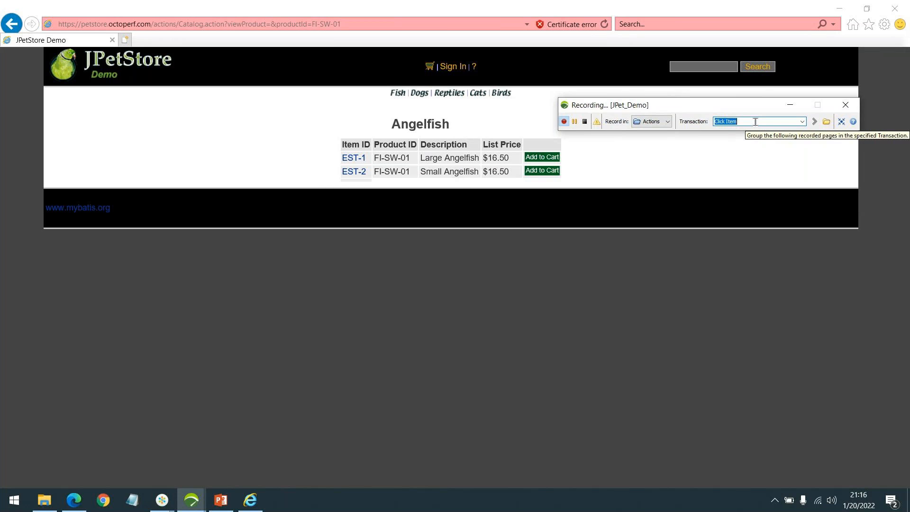
click(355, 161)
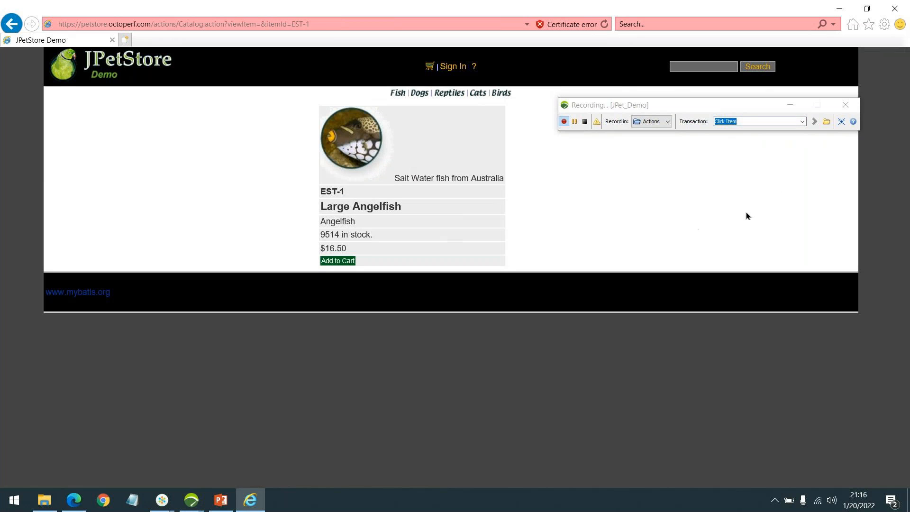
Step: Name the next transaction Homepage and return to the JPetStore home page via the store logo
click(744, 123)
triple_click(745, 122)
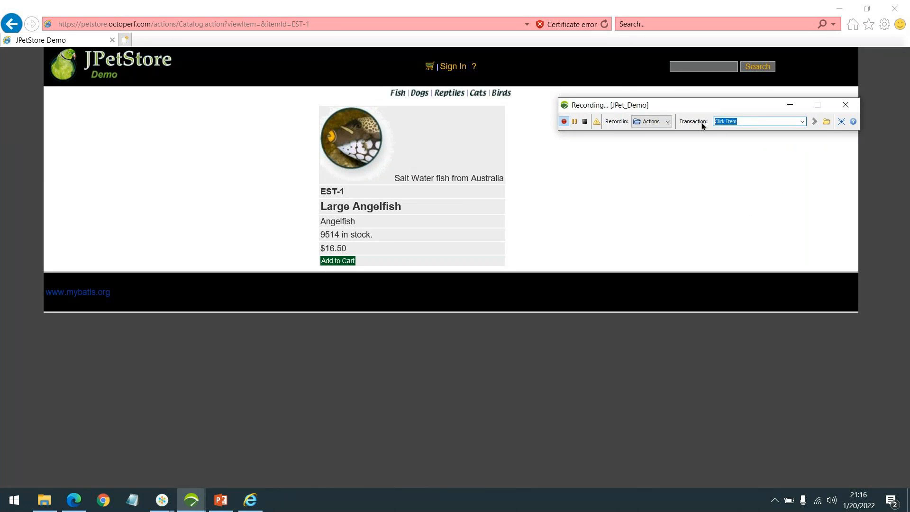
text(Homepage)
key(Return)
click(116, 56)
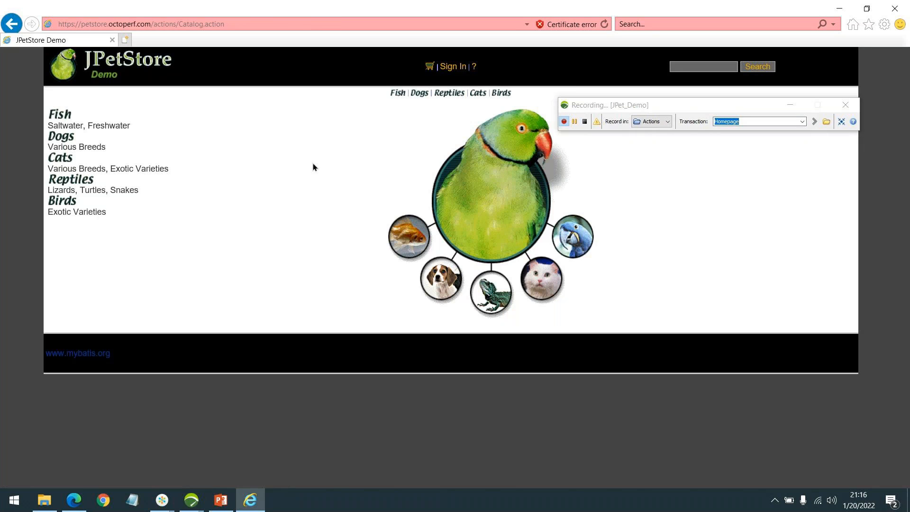
Step: Stop the recording and finish the post-recording wizard, skipping the dynamic parameters search and using recorded think times
mouse_move(693, 107)
mouse_down()
mouse_move(709, 130)
mouse_move(702, 105)
mouse_up()
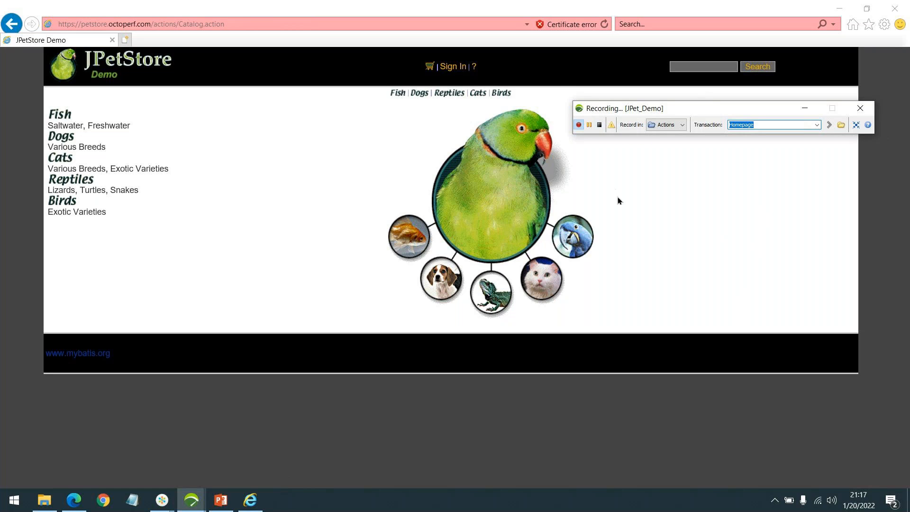
click(598, 126)
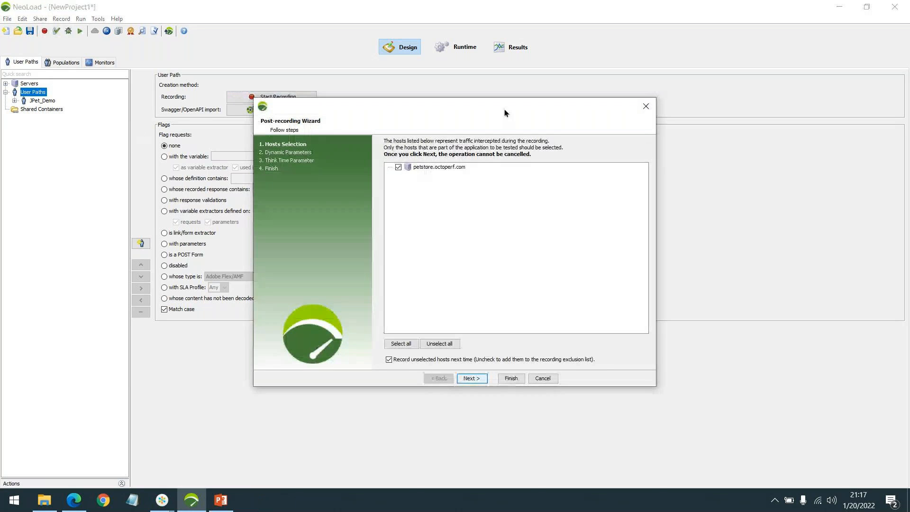
drag(504, 110, 571, 113)
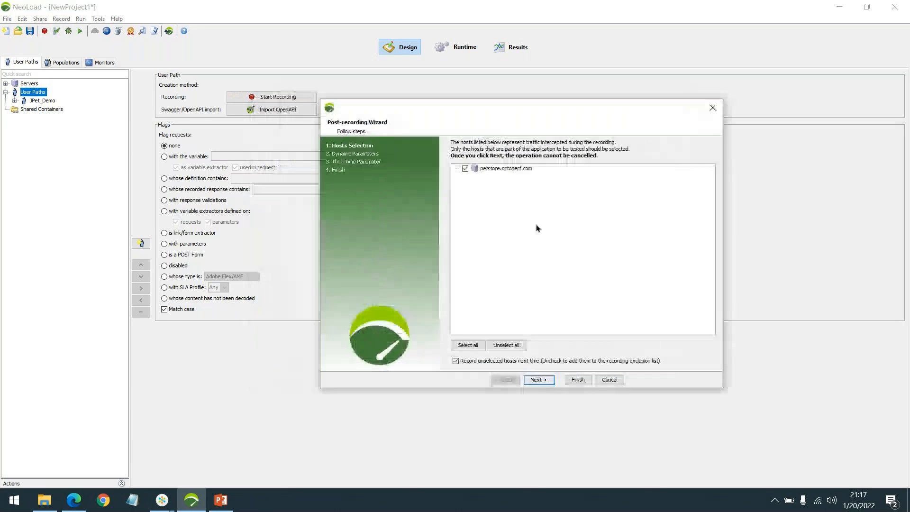
click(535, 386)
click(474, 238)
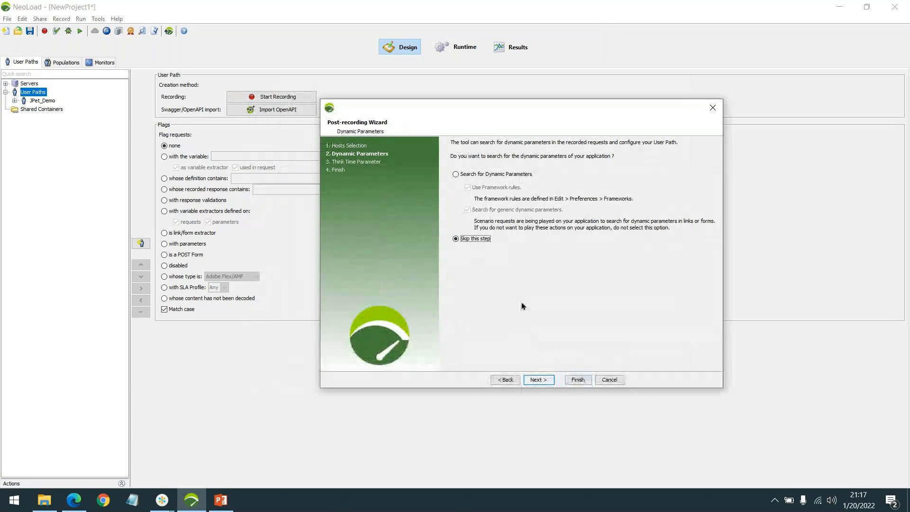
click(537, 379)
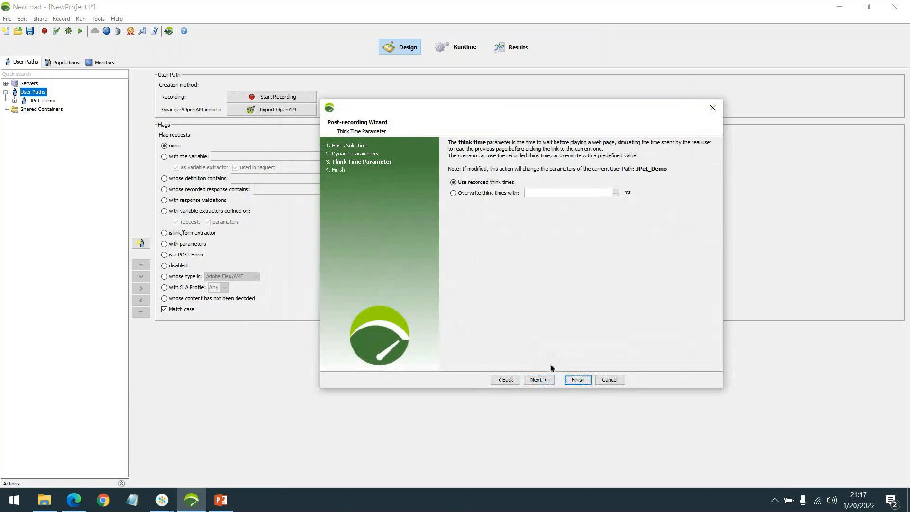
click(577, 379)
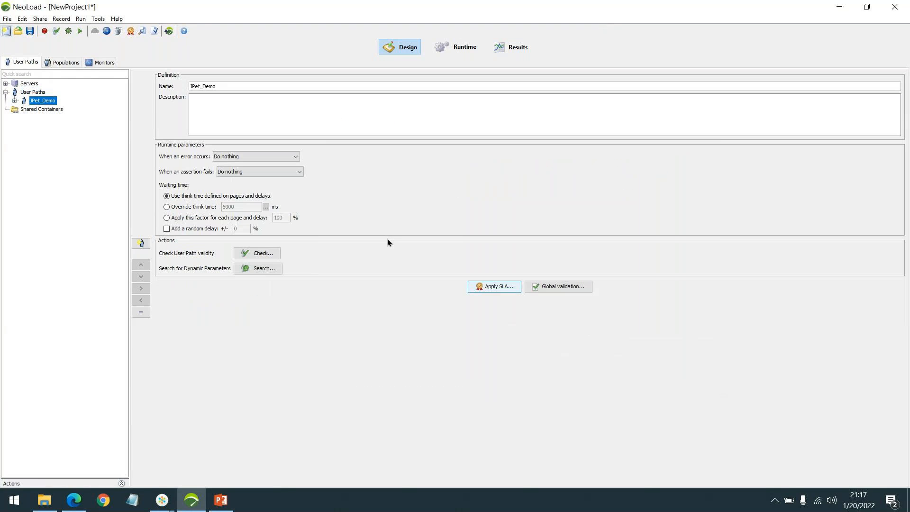
Step: Expand the JPet_Demo user path and its Actions container to examine each recorded transaction
double_click(52, 102)
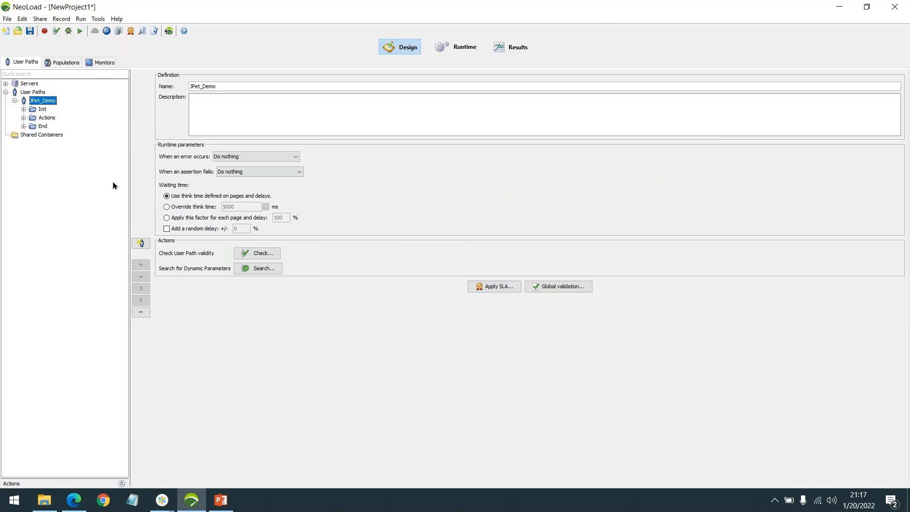
click(44, 119)
double_click(44, 117)
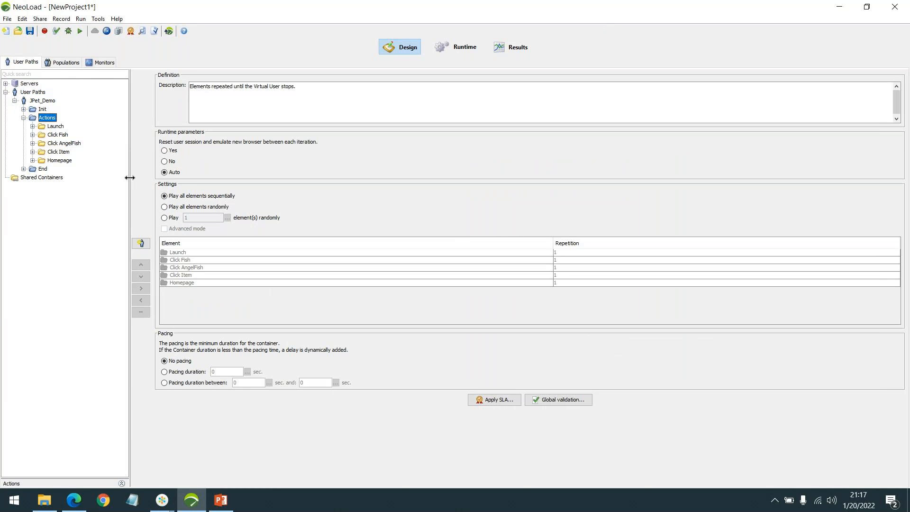
drag(130, 178, 137, 177)
double_click(55, 126)
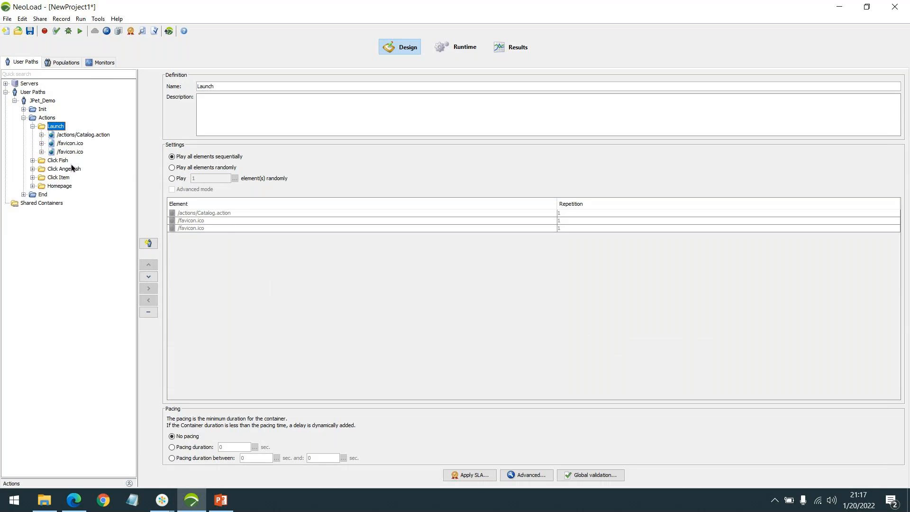
double_click(62, 162)
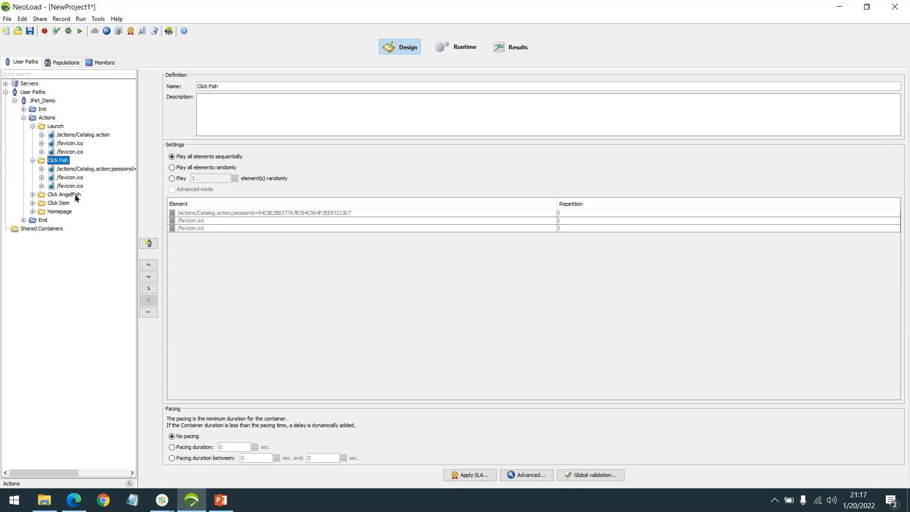
double_click(66, 194)
double_click(58, 212)
double_click(59, 228)
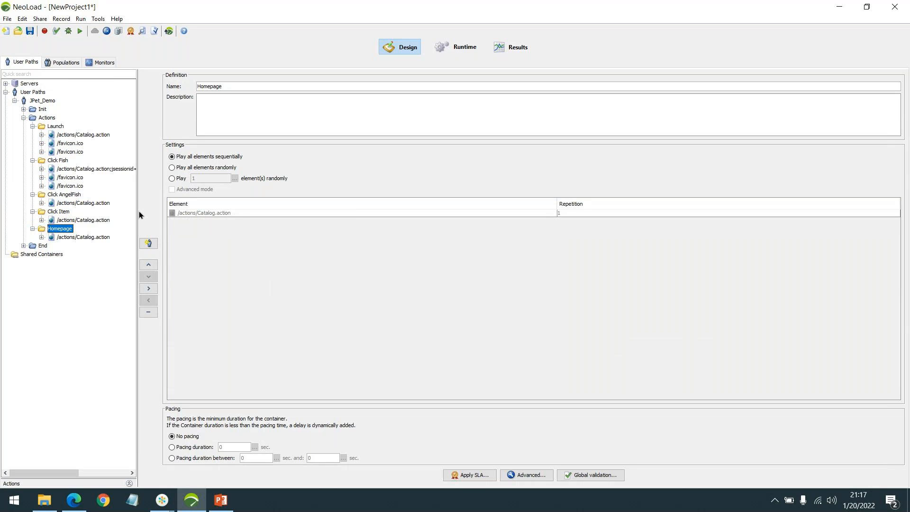
drag(138, 212, 164, 211)
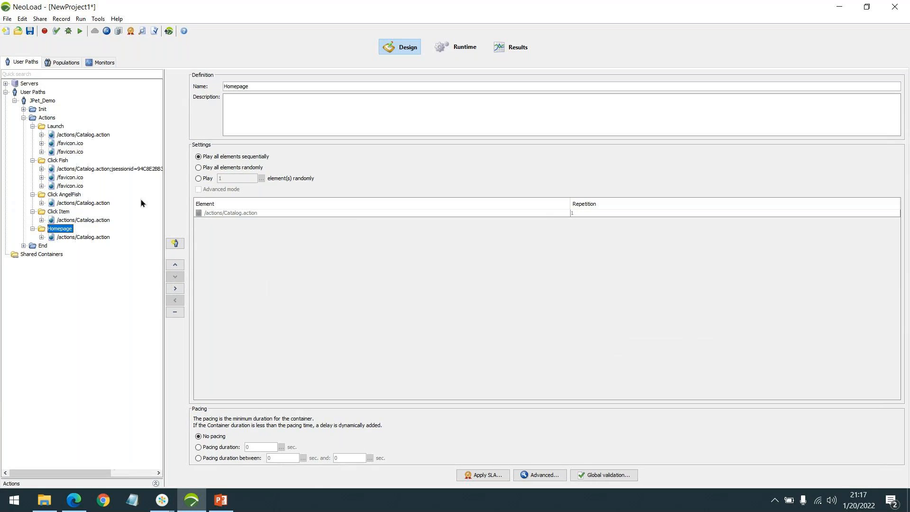
Step: Expand the Launch transaction's requests and inspect the first /actions/Catalog.action request definition
click(54, 126)
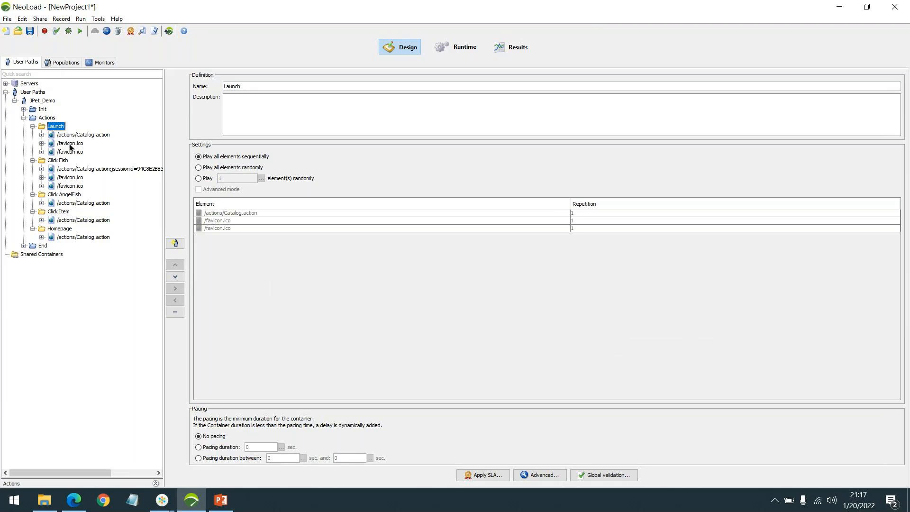
click(41, 135)
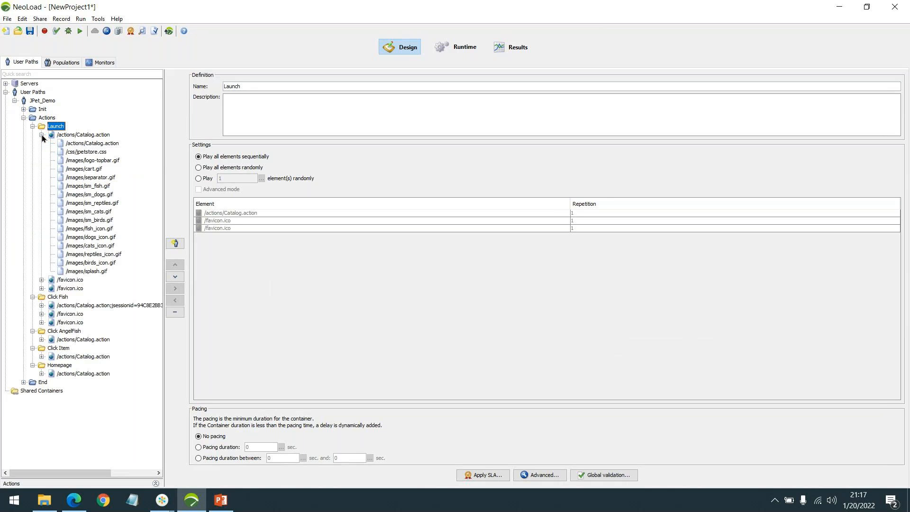
click(42, 280)
click(42, 297)
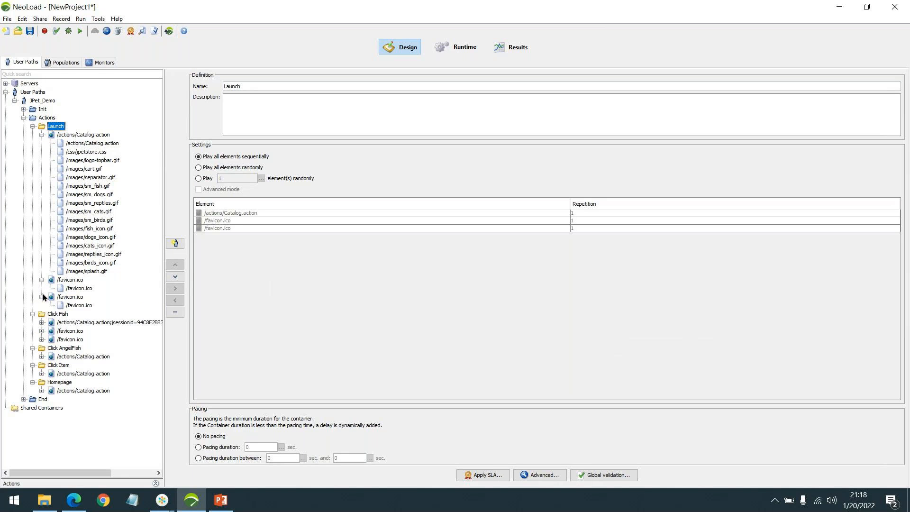
click(81, 144)
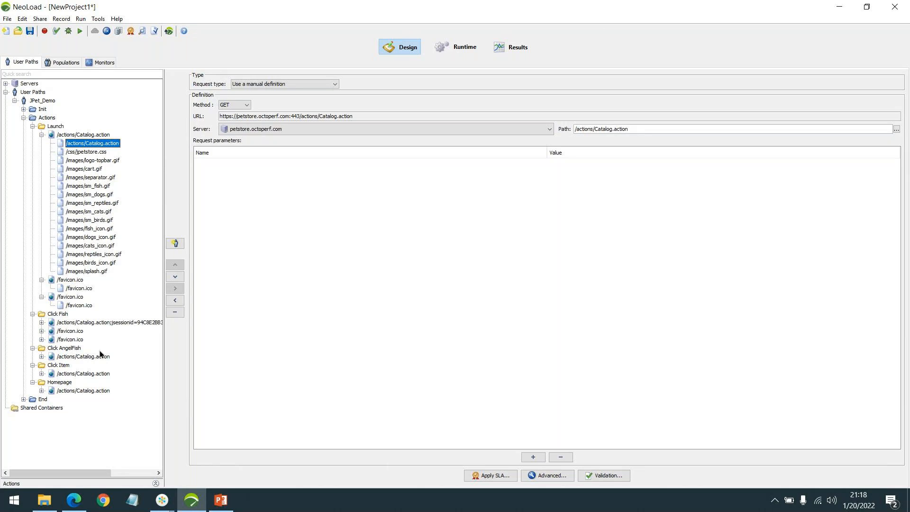
click(101, 506)
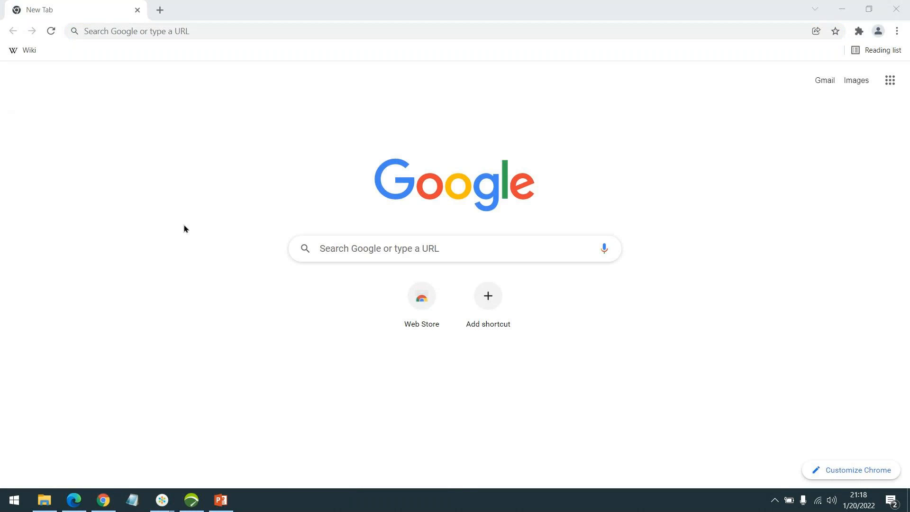
click(191, 500)
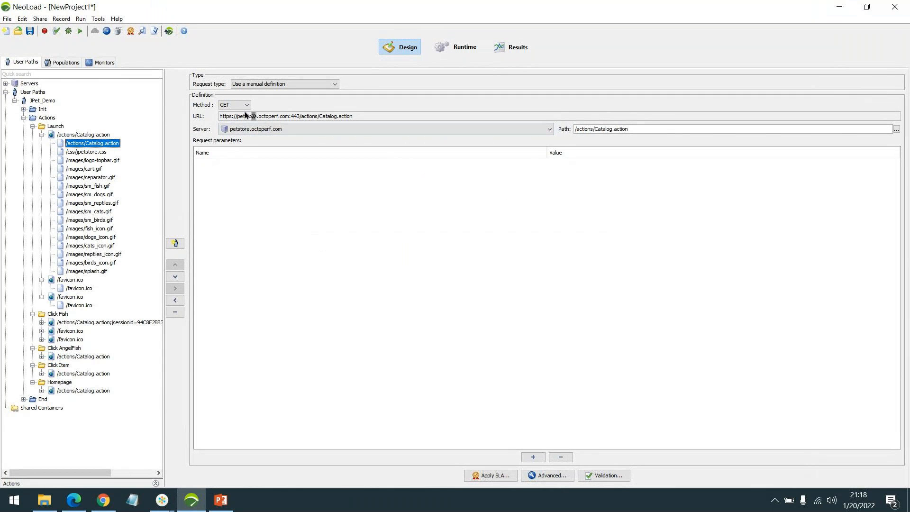
drag(227, 117, 246, 122)
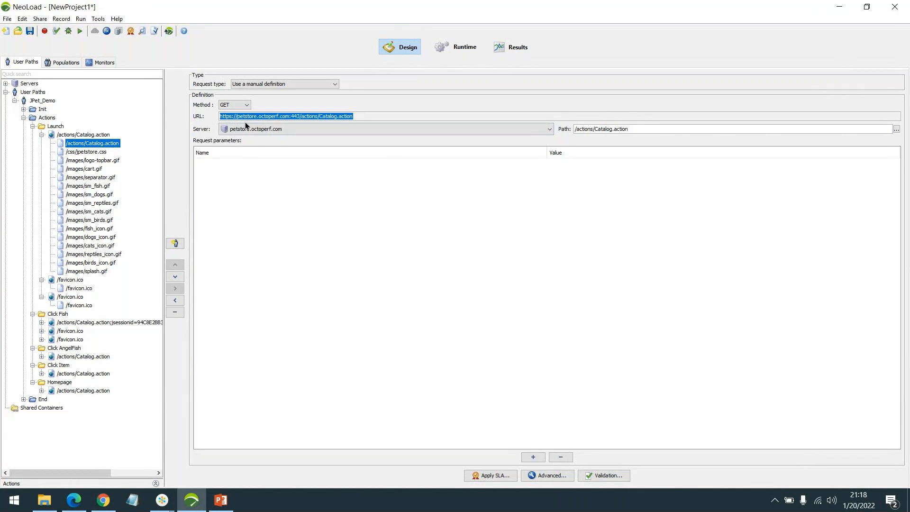
click(432, 250)
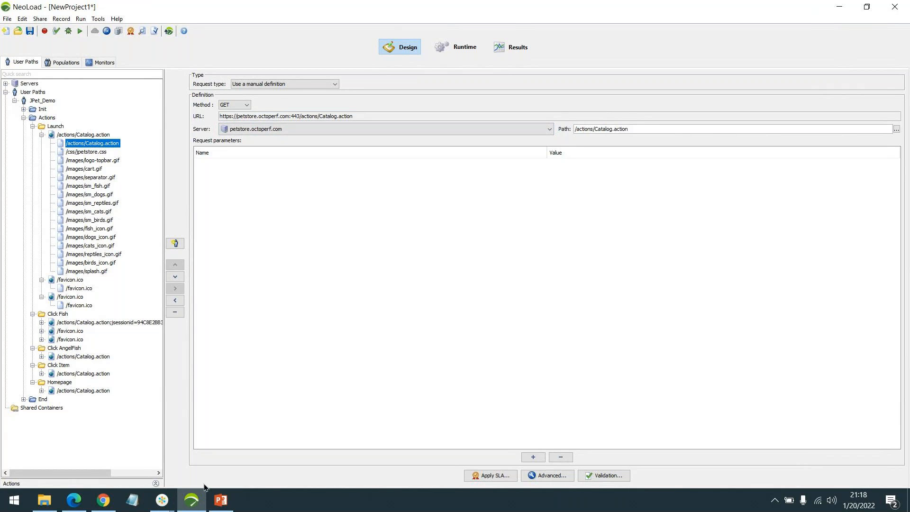
click(103, 500)
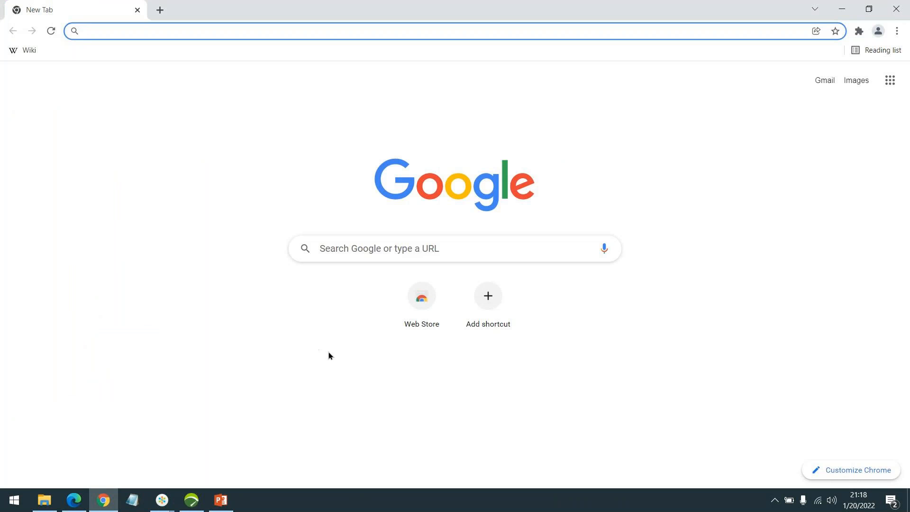
key(ctrl+shift+n)
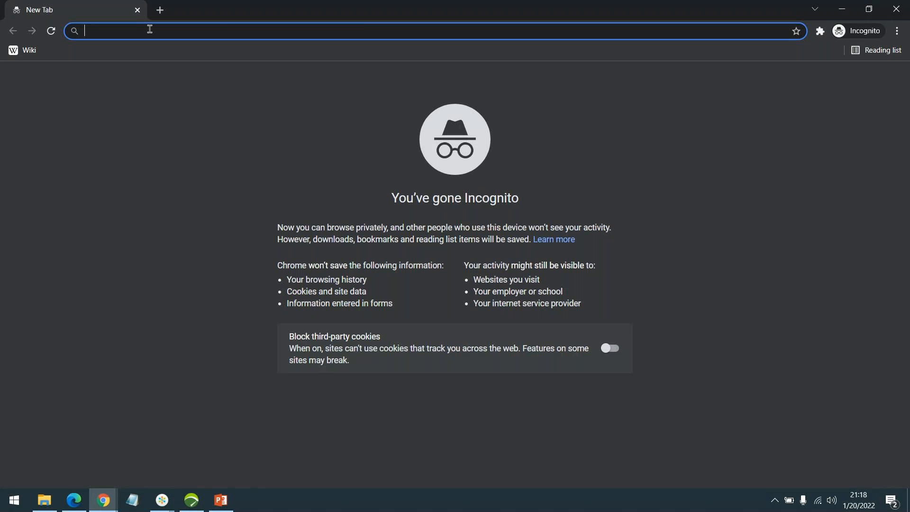
key(ctrl+w)
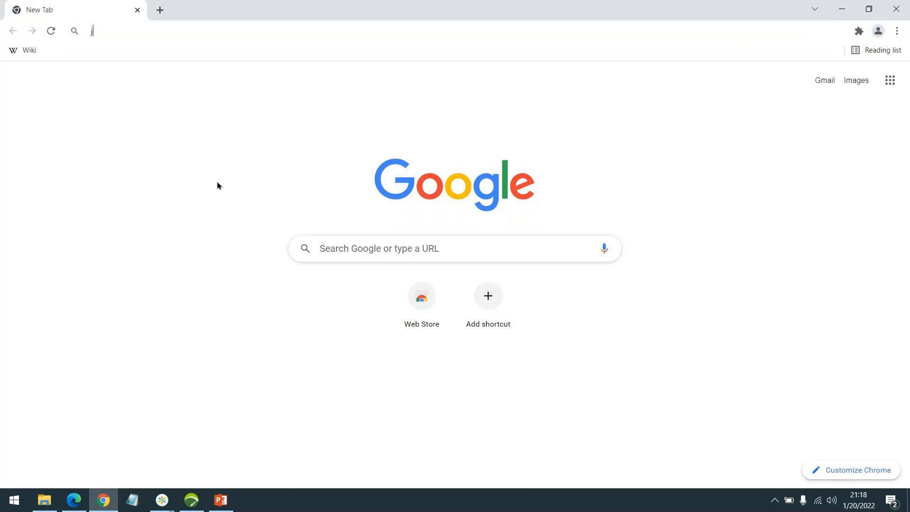
Step: Search Google for jpetstore, open the JPetStore Demo site, and open the browser developer tools Network panel
text(jpetstore)
key(Return)
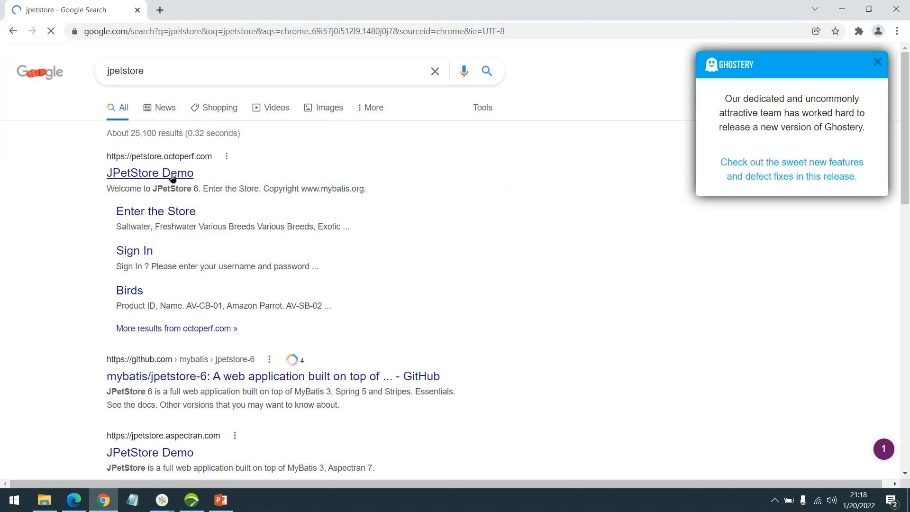
click(172, 178)
click(78, 89)
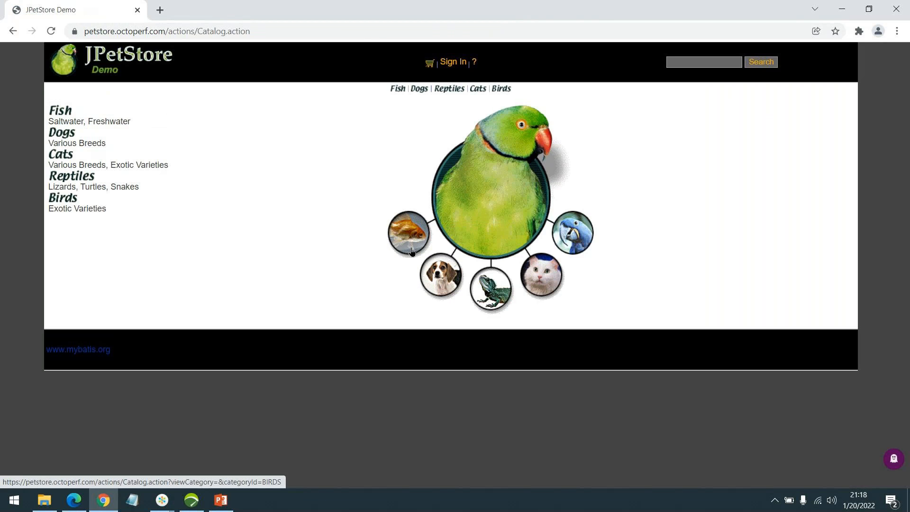
key(F12)
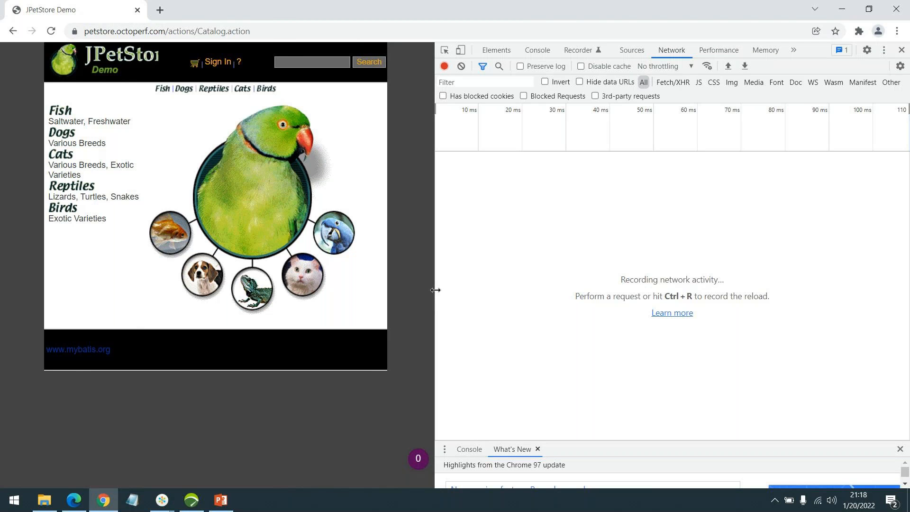
drag(435, 290, 510, 284)
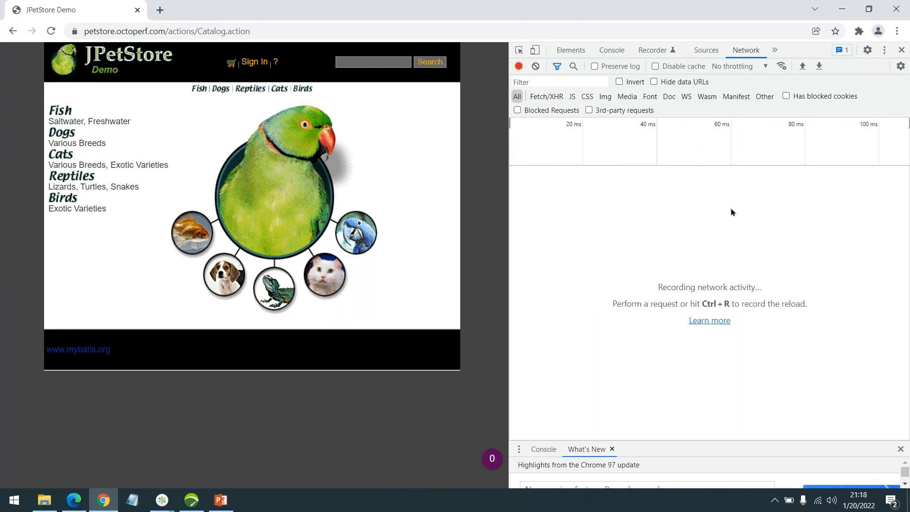
click(898, 31)
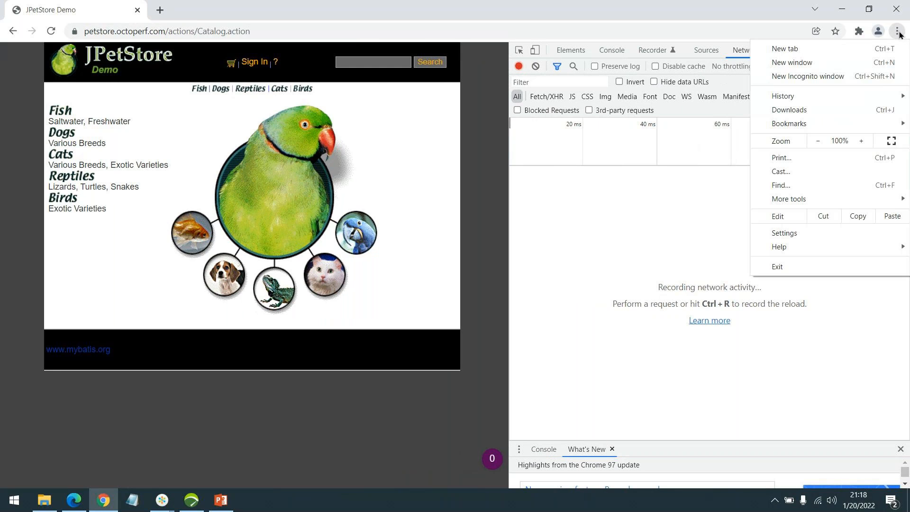
mouse_move(819, 197)
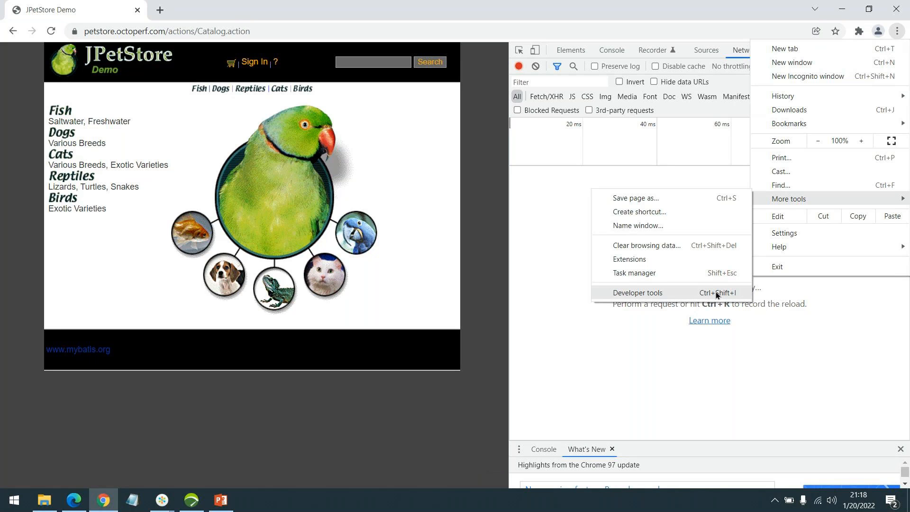
click(542, 207)
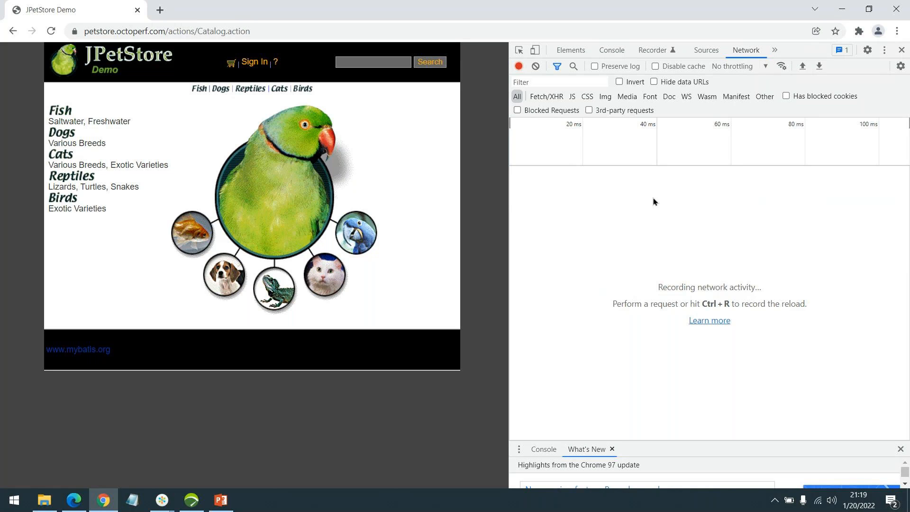
Step: Reload the JPetStore catalog page with the Network panel open and review the captured requests
click(51, 31)
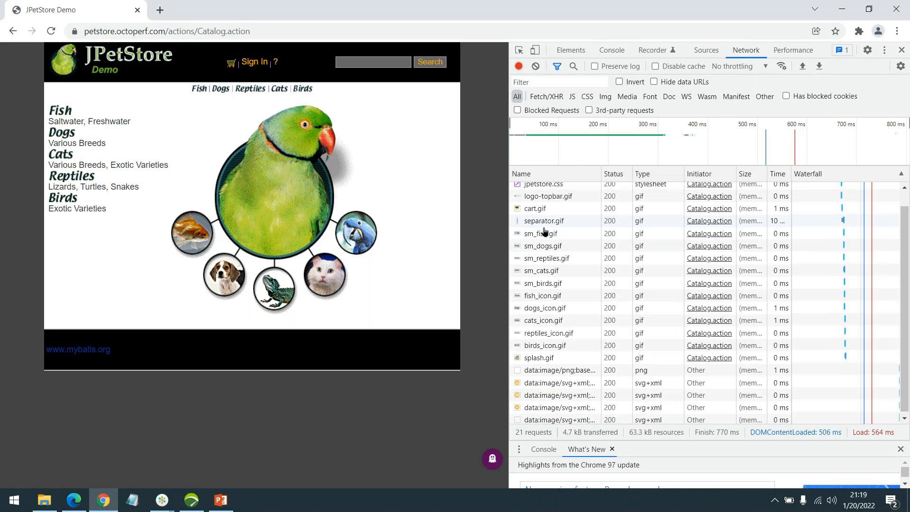
scroll(662, 262, up, 1)
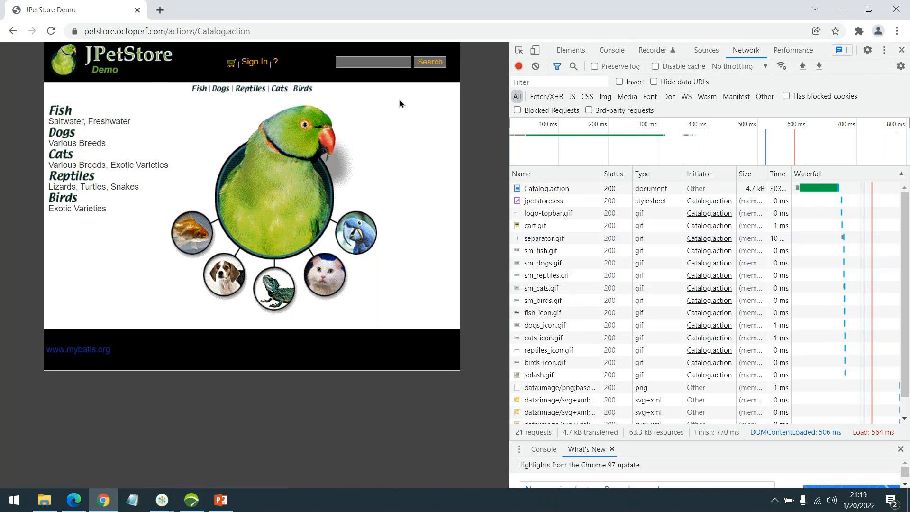
click(379, 66)
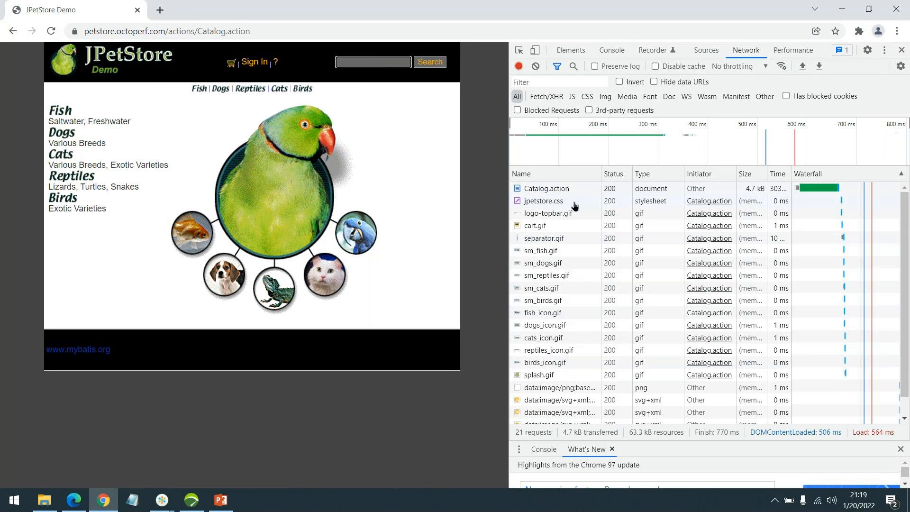
scroll(590, 276, down, 1)
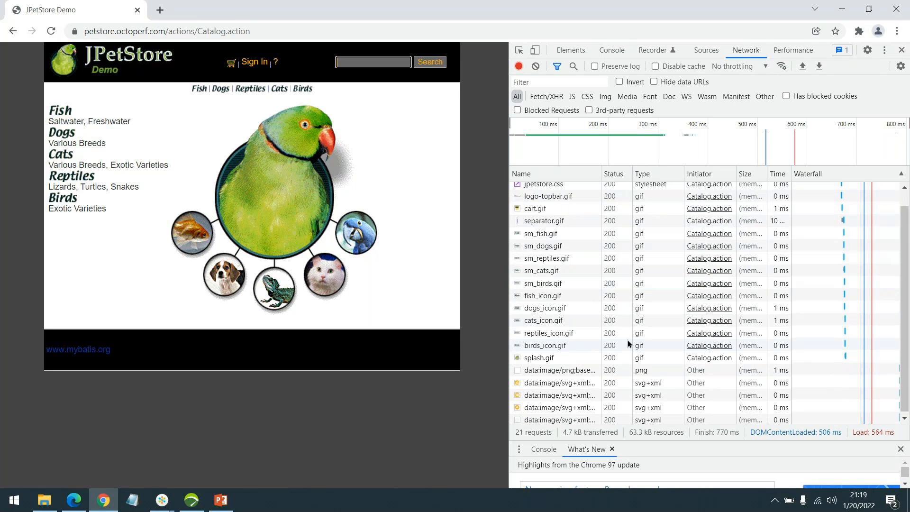
scroll(627, 338, up, 1)
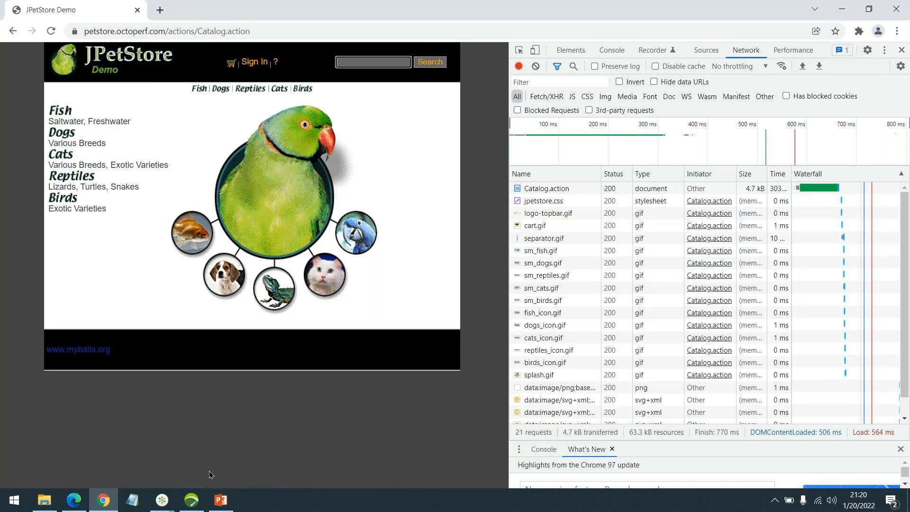
Step: Return to NeoLoad and expand the Click Fish transaction's pages to inspect their Catalog.action and favicon.ico requests
click(192, 500)
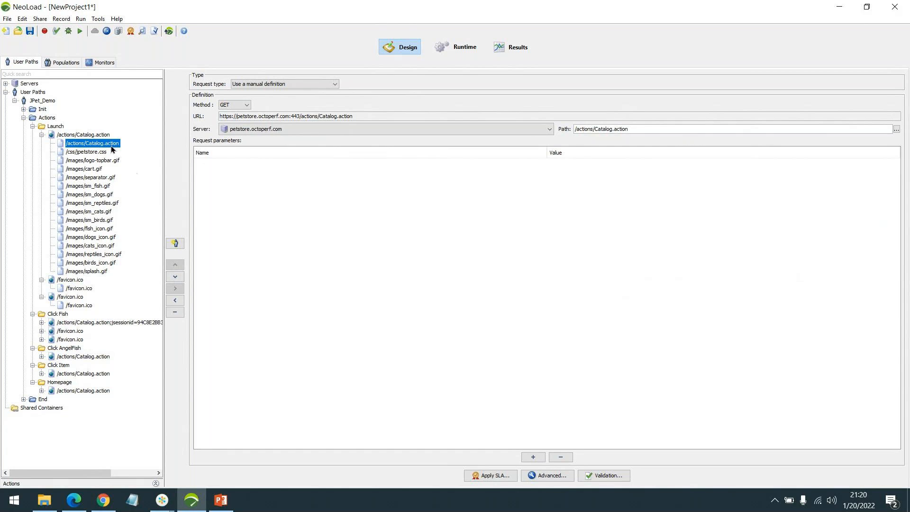
scroll(111, 253, right, 1)
scroll(112, 254, right, 1)
scroll(120, 254, left, 2)
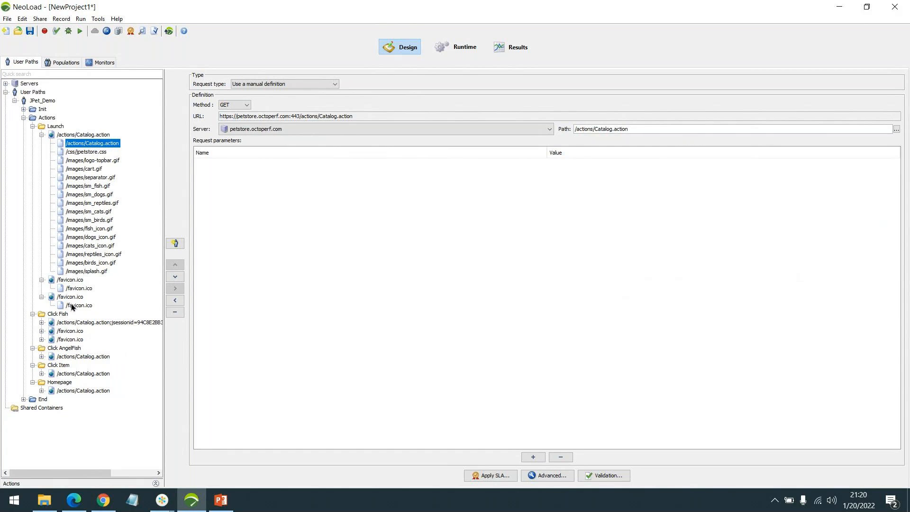
click(42, 323)
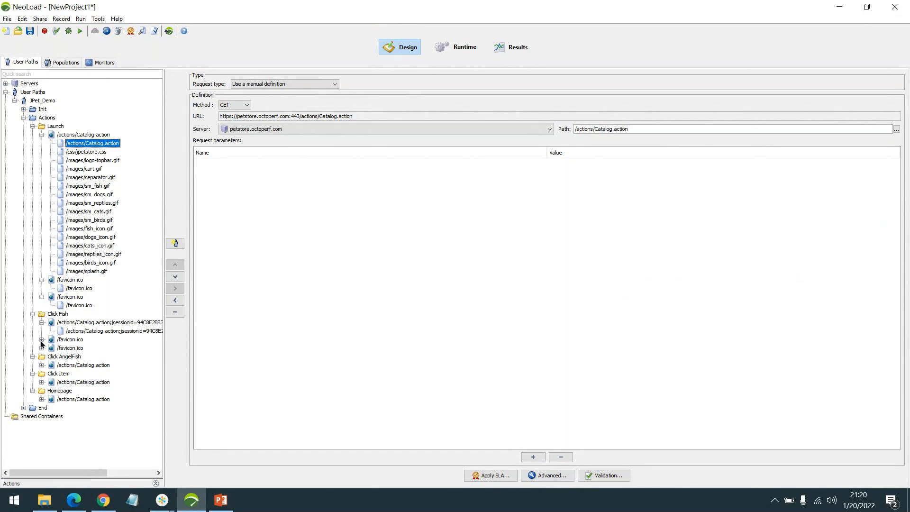
click(42, 339)
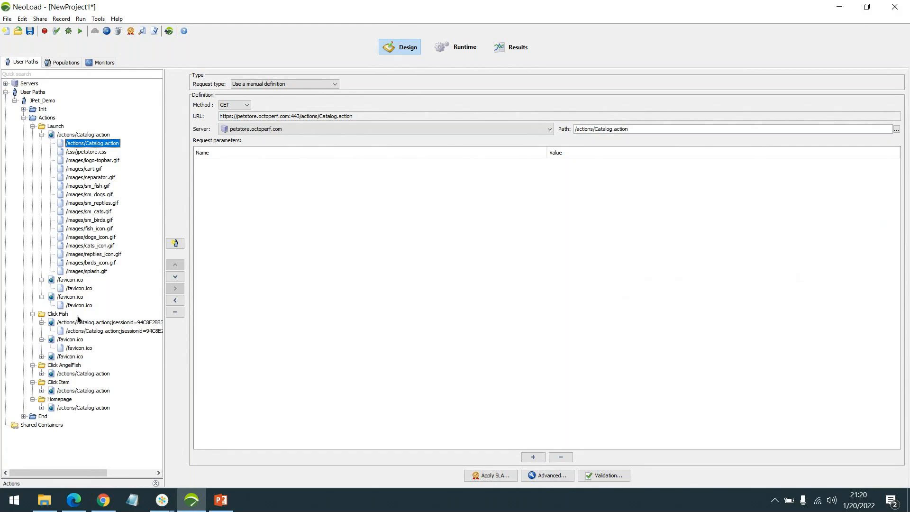
click(41, 356)
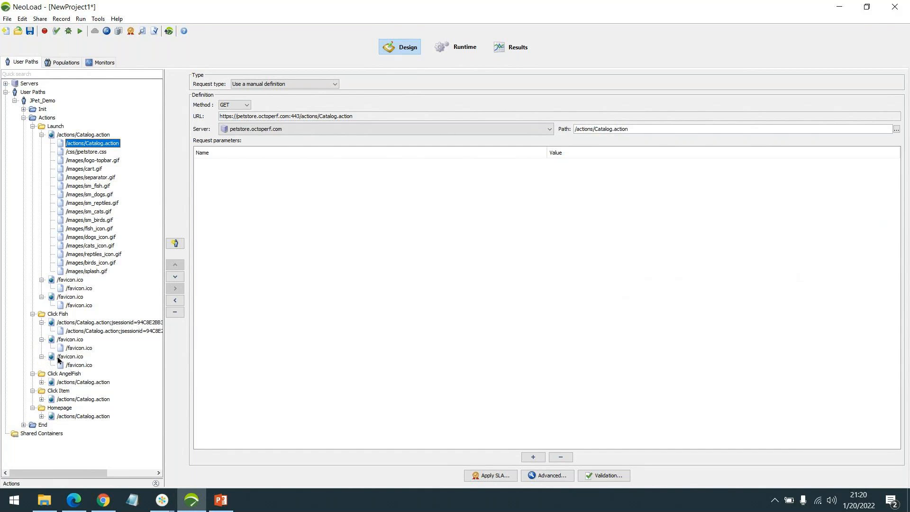
click(96, 333)
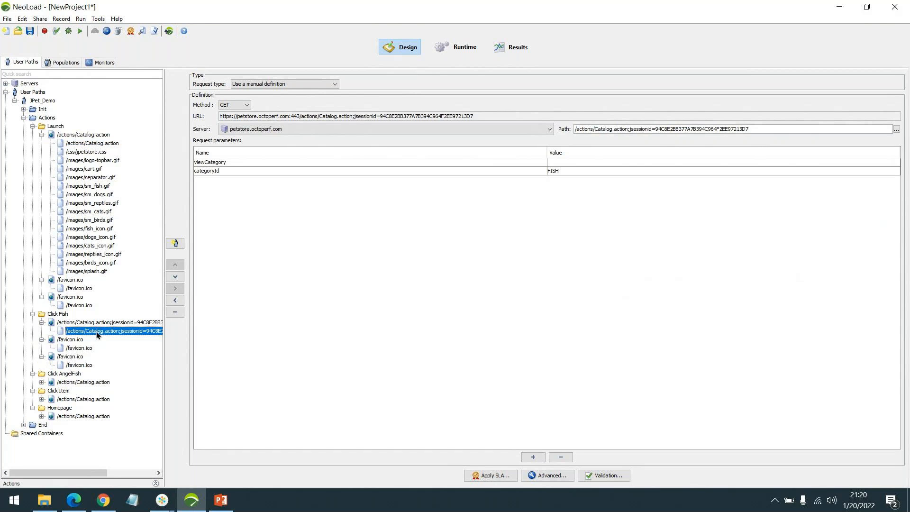
click(73, 349)
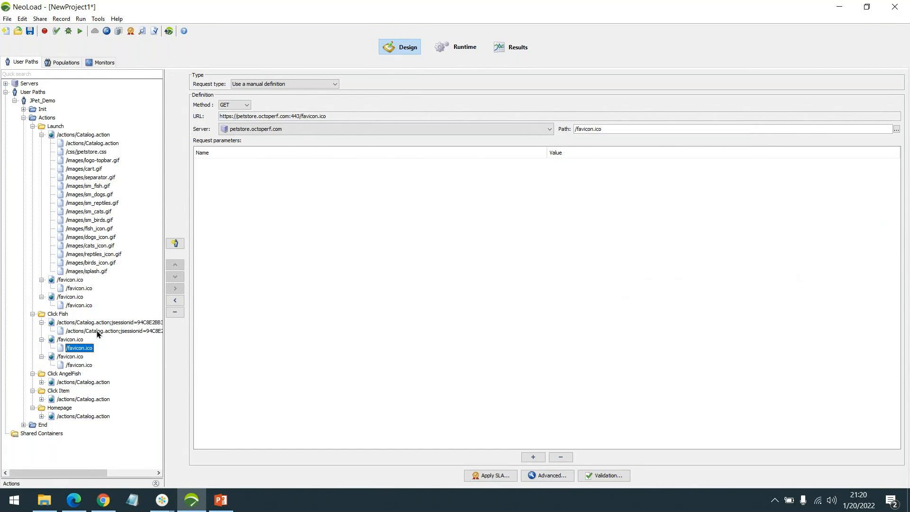
Step: Expand the pages under the Click AngelFish, Click Item and Homepage transactions to view their requests
click(42, 381)
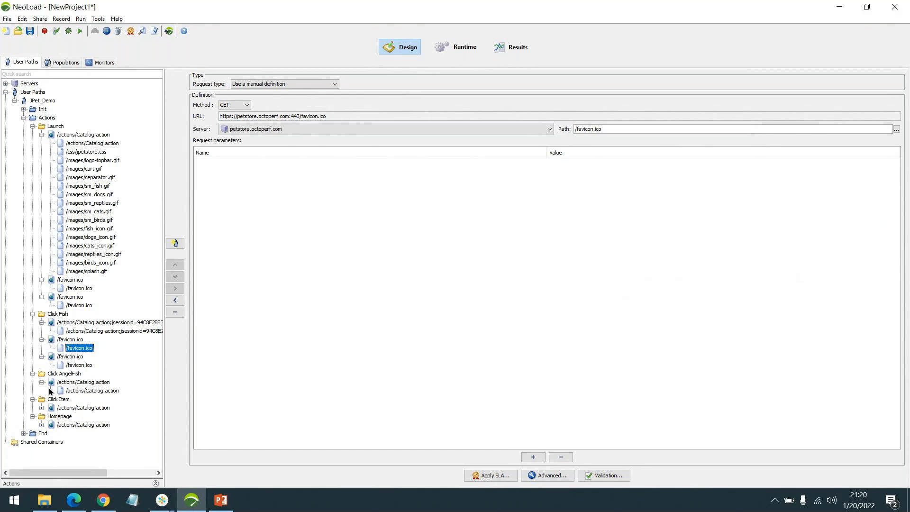
click(42, 407)
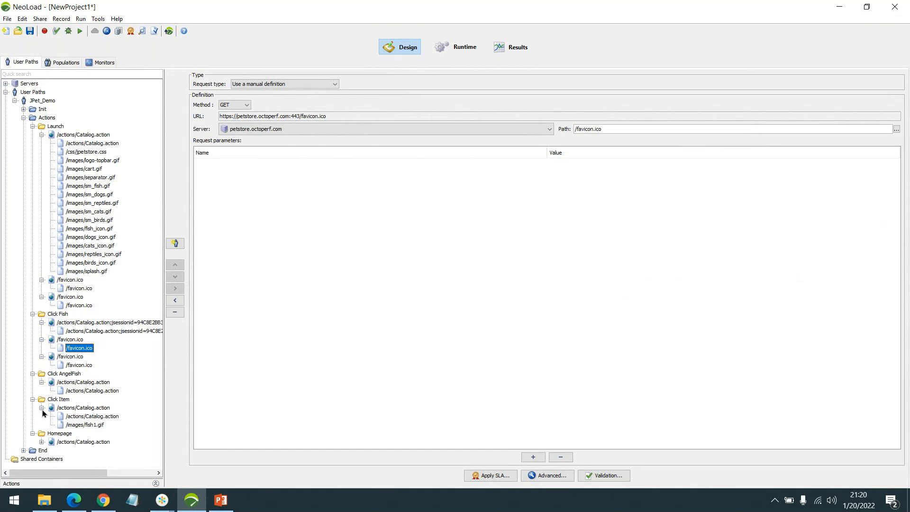
click(41, 441)
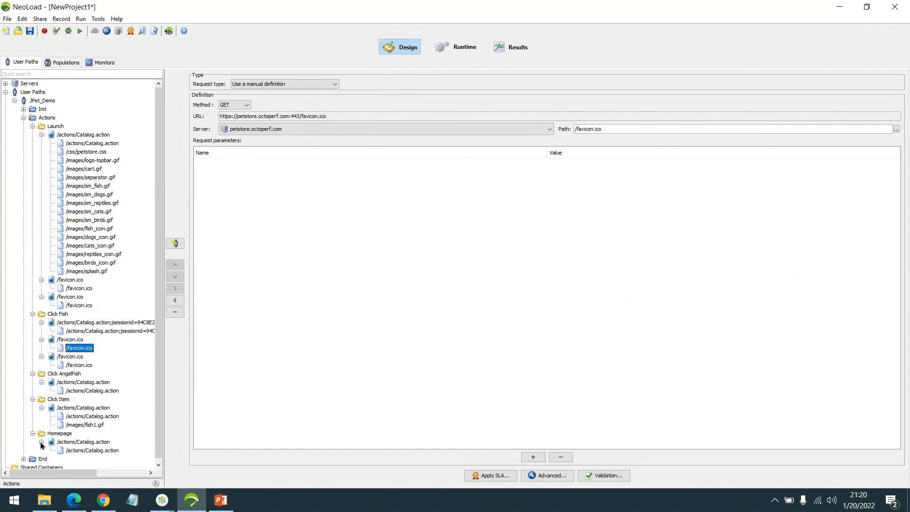
scroll(42, 436, down, 1)
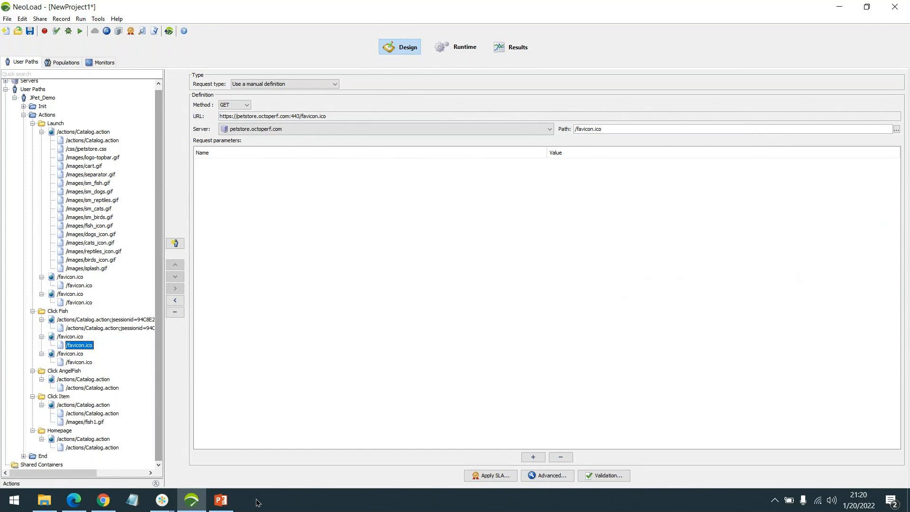
Step: Open the Fish category in the JPetStore browser, close the developer tools and minimize the browser
click(111, 501)
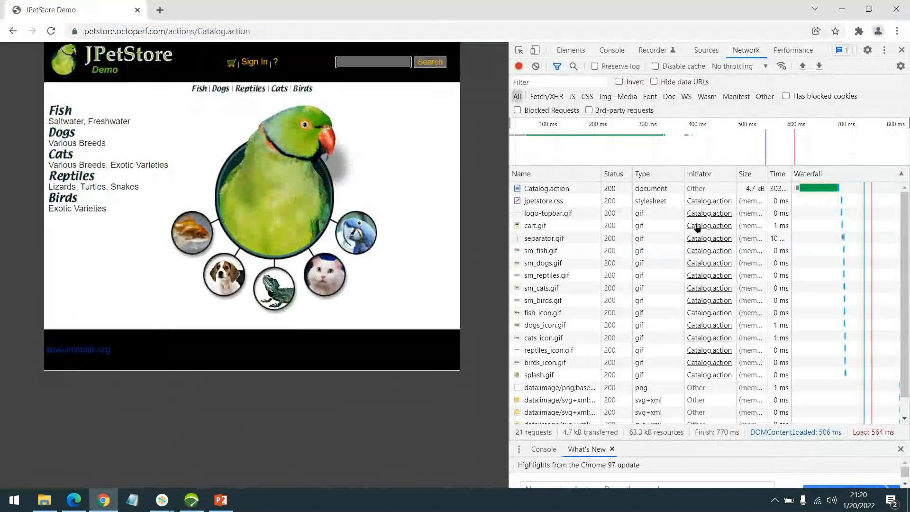
click(199, 89)
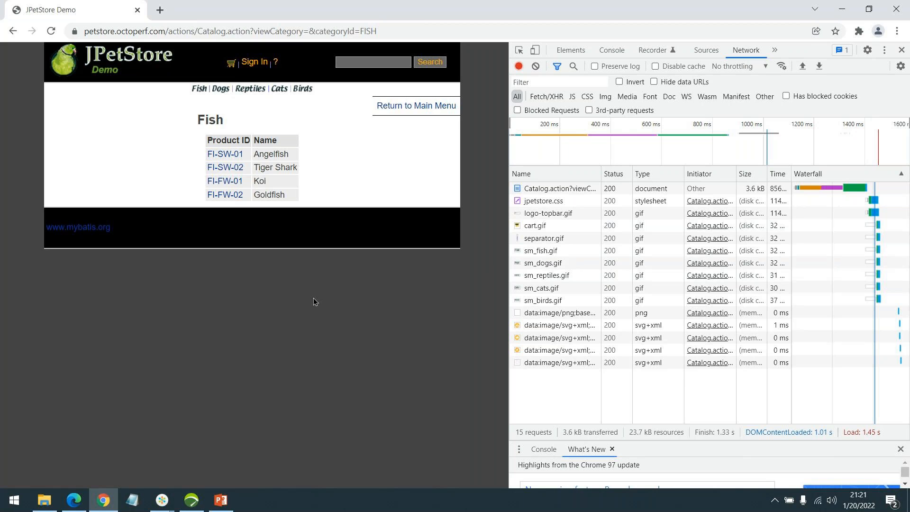
click(902, 50)
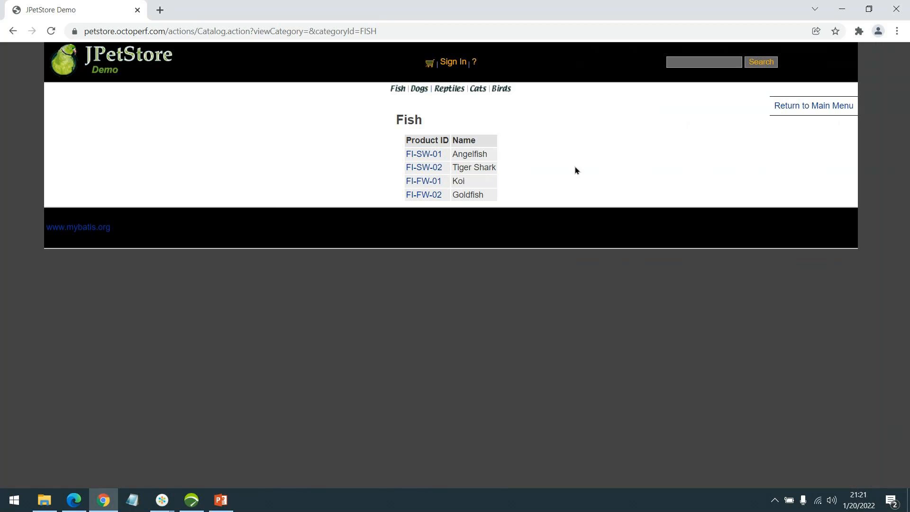
click(842, 10)
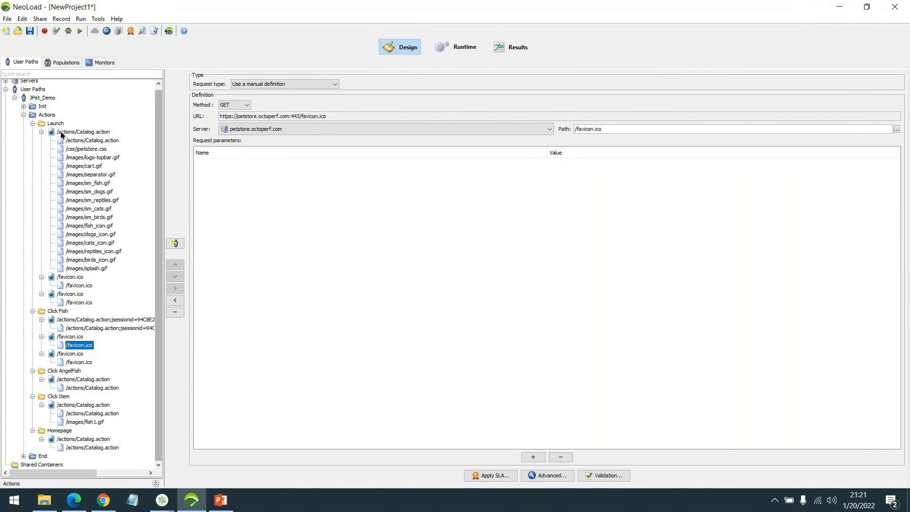
Step: Open the Check User Path dialog for JPet_Demo, enlarge it and start checking the user path
click(48, 114)
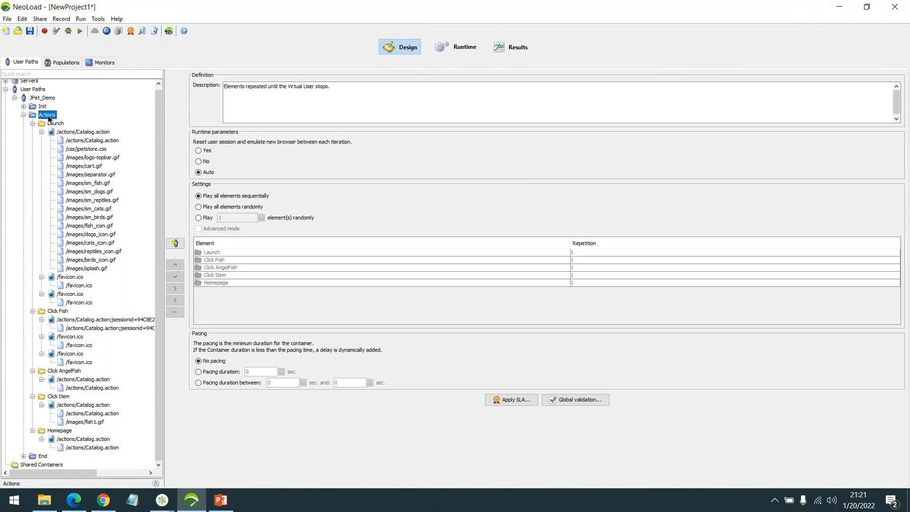
click(56, 32)
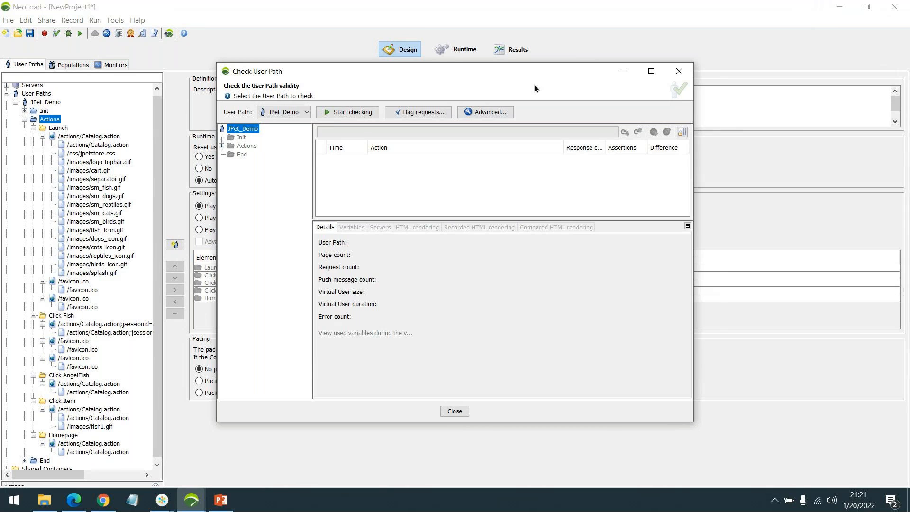
drag(534, 73, 552, 55)
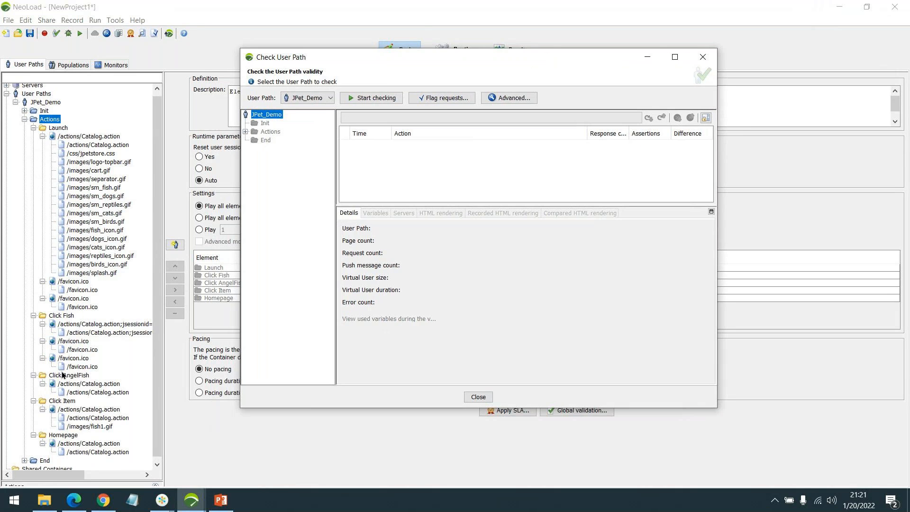
drag(718, 411, 796, 448)
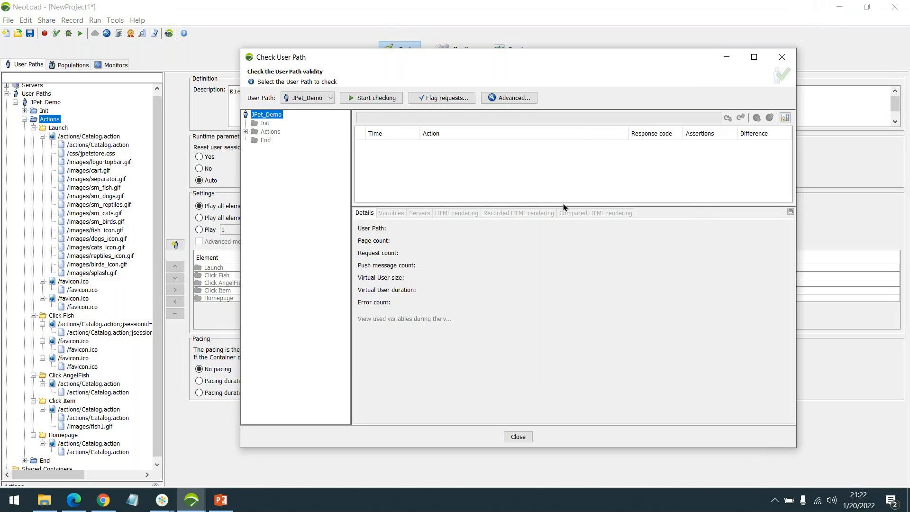
drag(564, 205, 556, 244)
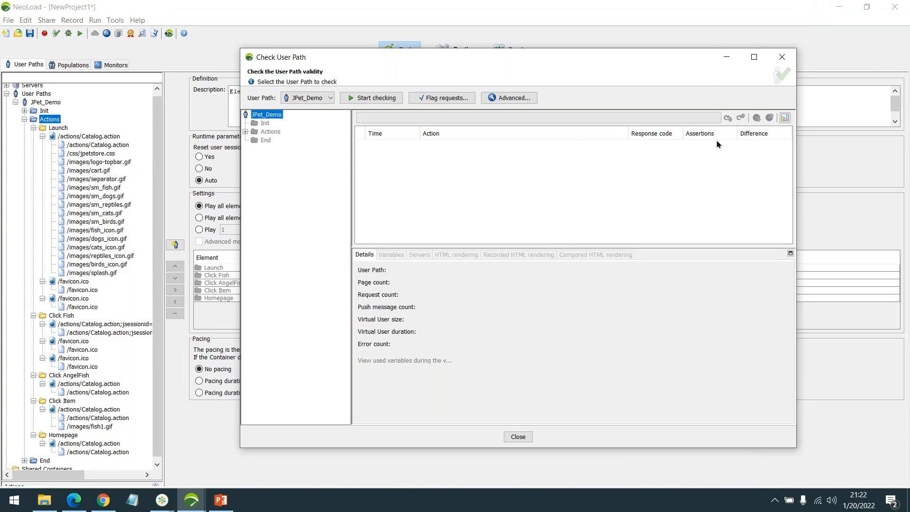
click(753, 57)
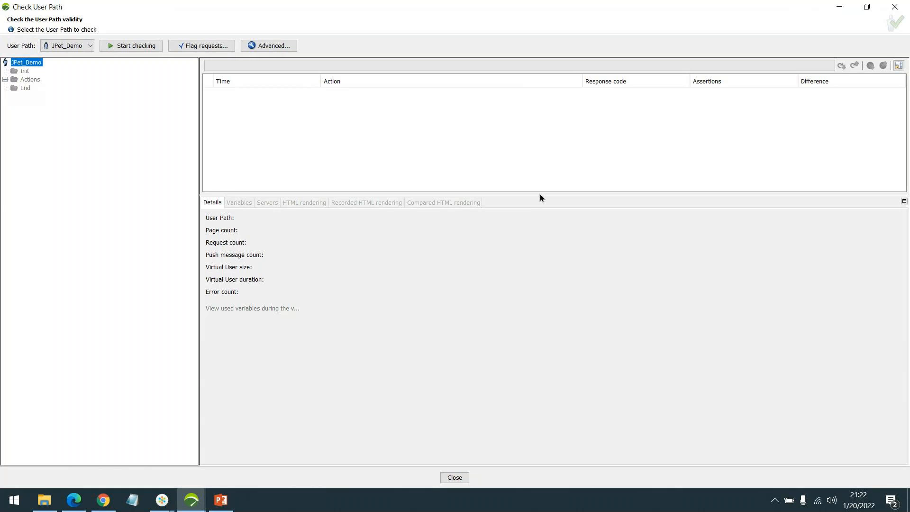
drag(540, 197, 537, 253)
click(130, 47)
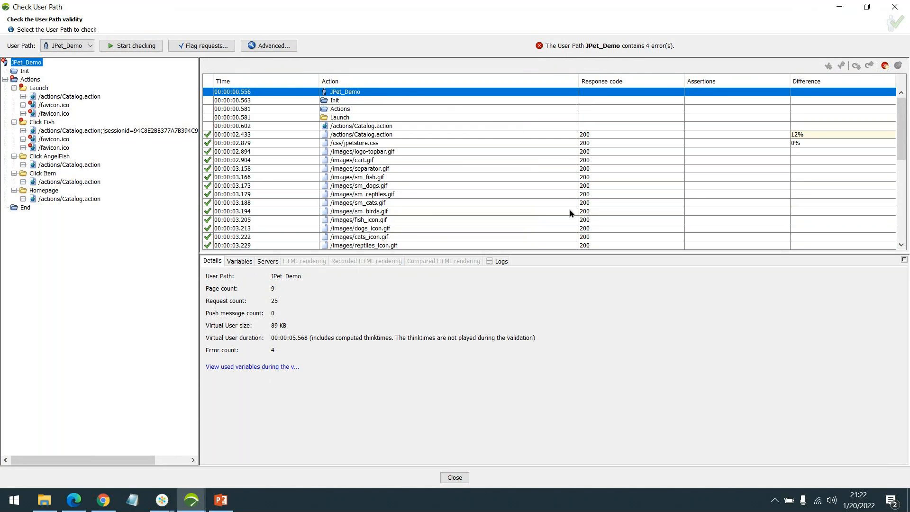
Step: Review the validation results, locate the failing /favicon.ico request and jump to it in the Launch transaction
scroll(735, 153, down, 1)
scroll(734, 153, down, 1)
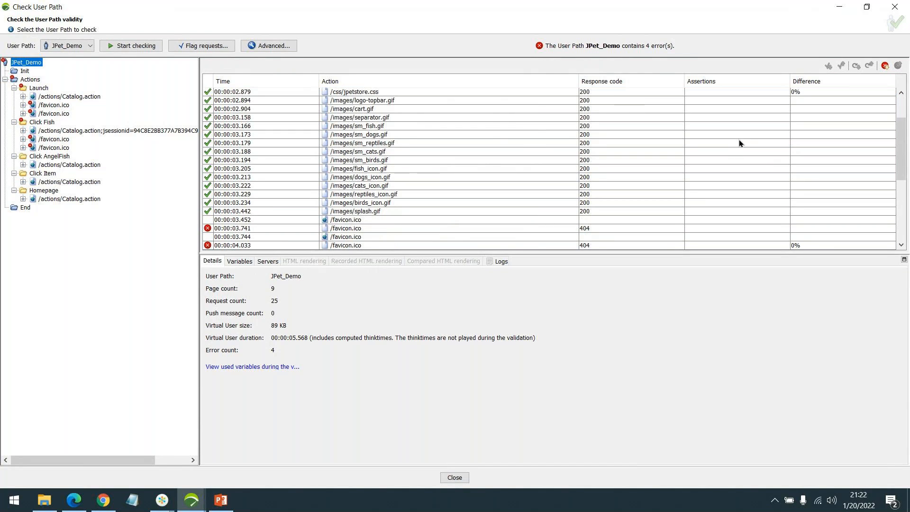
click(884, 66)
scroll(556, 202, down, 1)
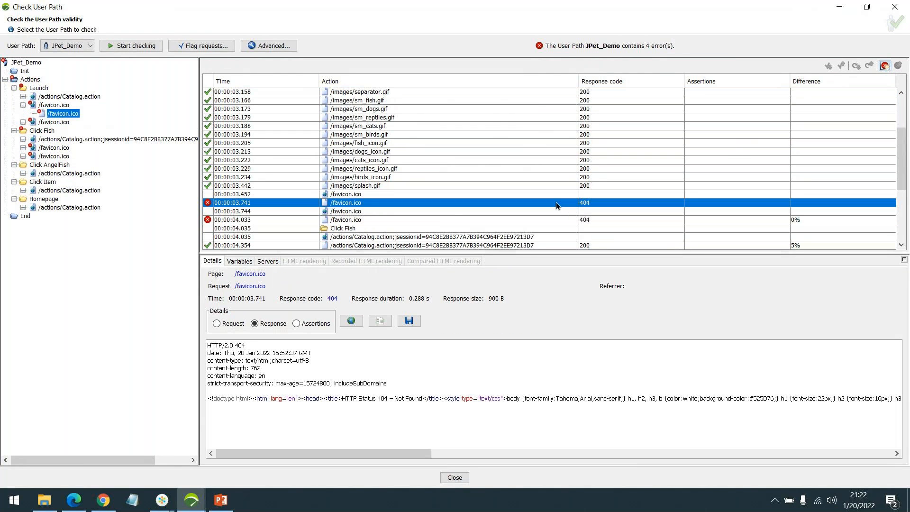
right_click(357, 207)
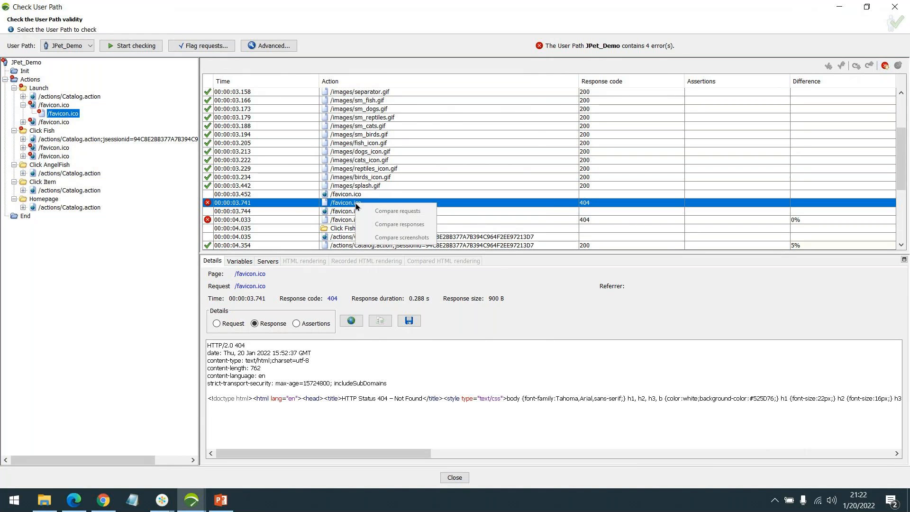
double_click(60, 117)
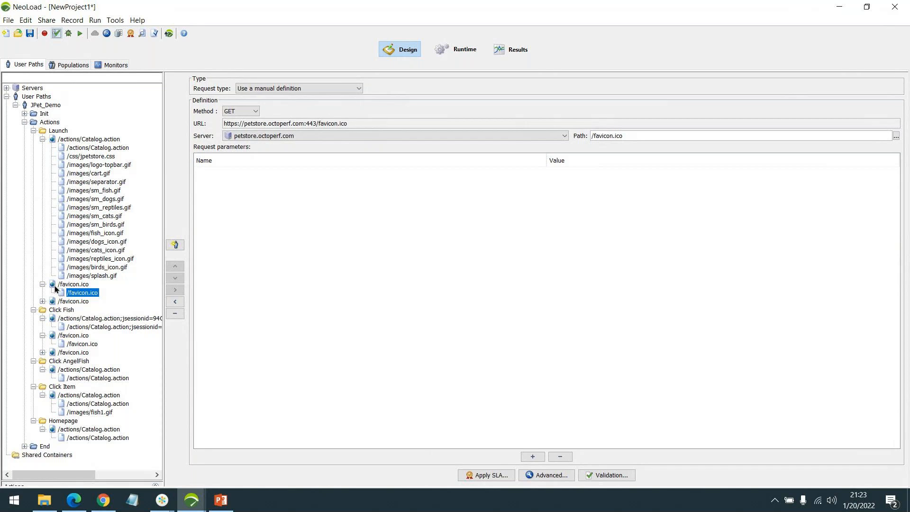
Step: Disable both /favicon.ico pages in the Launch transaction
click(43, 284)
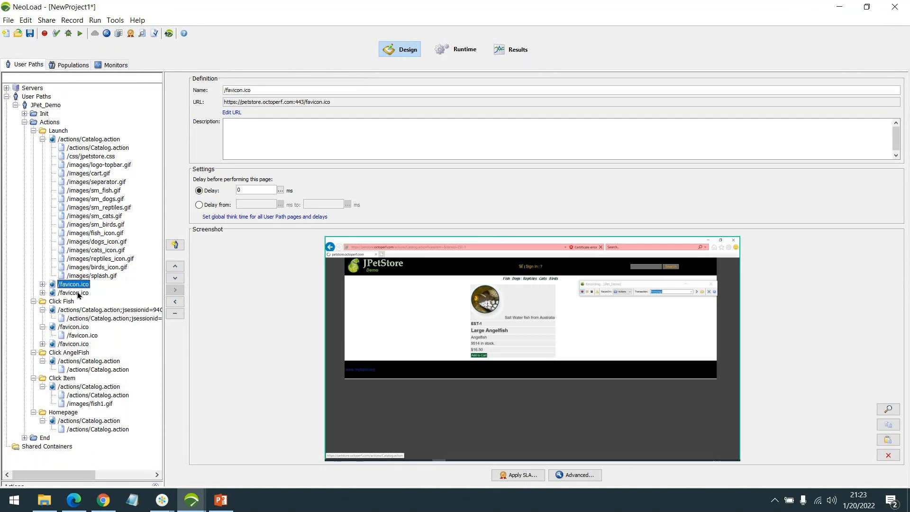
shift+click(78, 292)
right_click(76, 293)
click(101, 302)
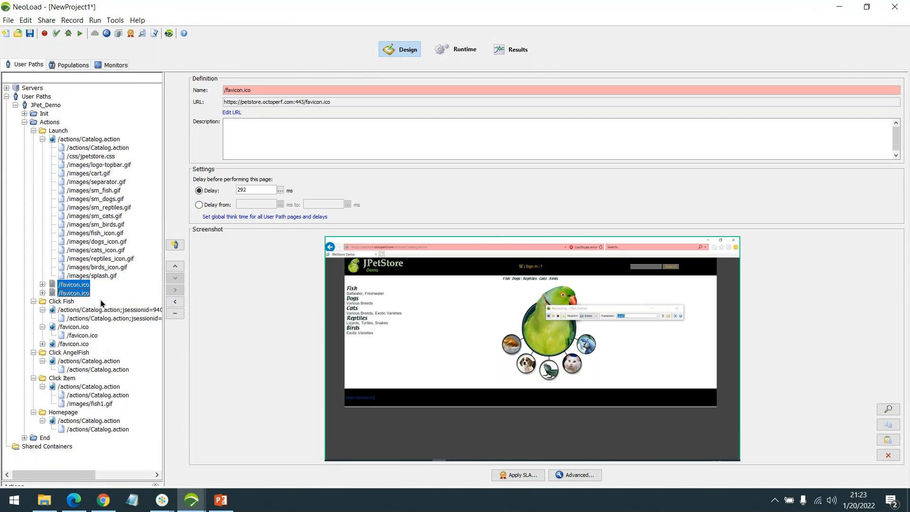
Step: Disable both /favicon.ico pages in the Click Fish transaction
click(43, 327)
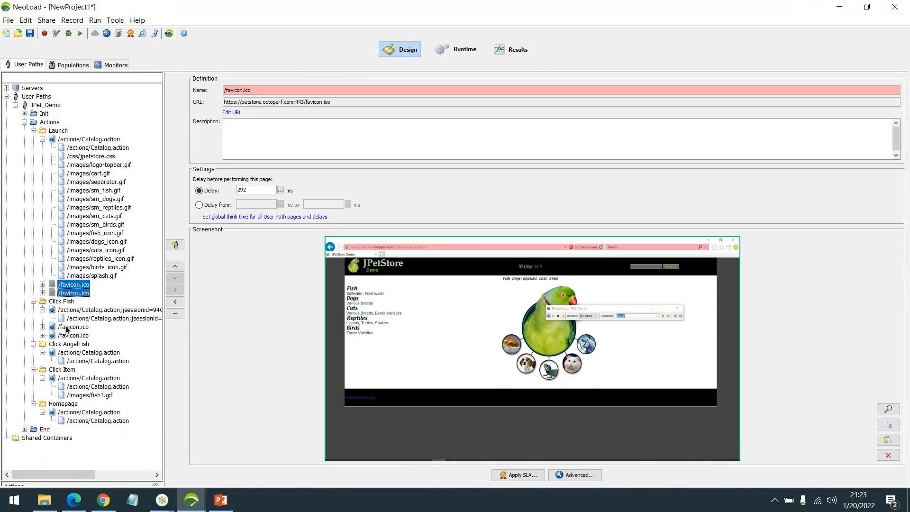
click(68, 328)
click(72, 336)
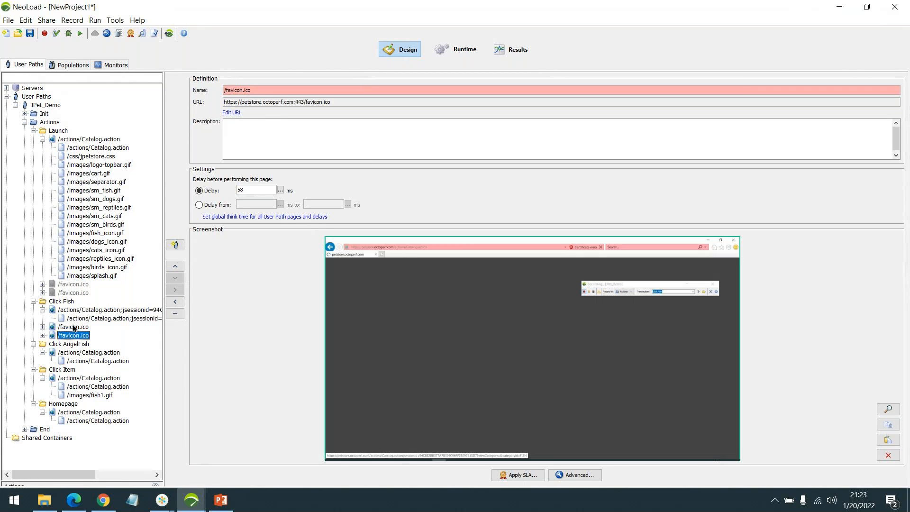
shift+click(74, 327)
right_click(74, 330)
click(98, 329)
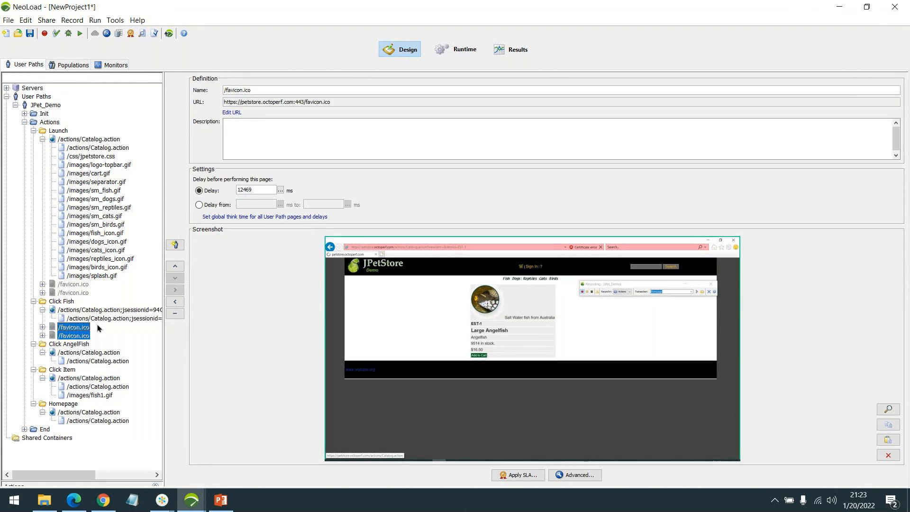
Step: Return to the Check User Path window and re-run the check of JPet_Demo
click(98, 318)
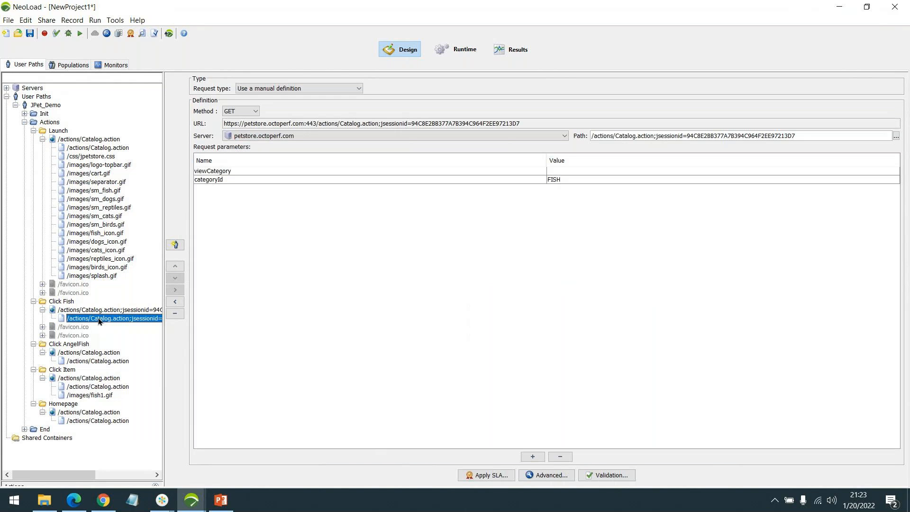
click(124, 258)
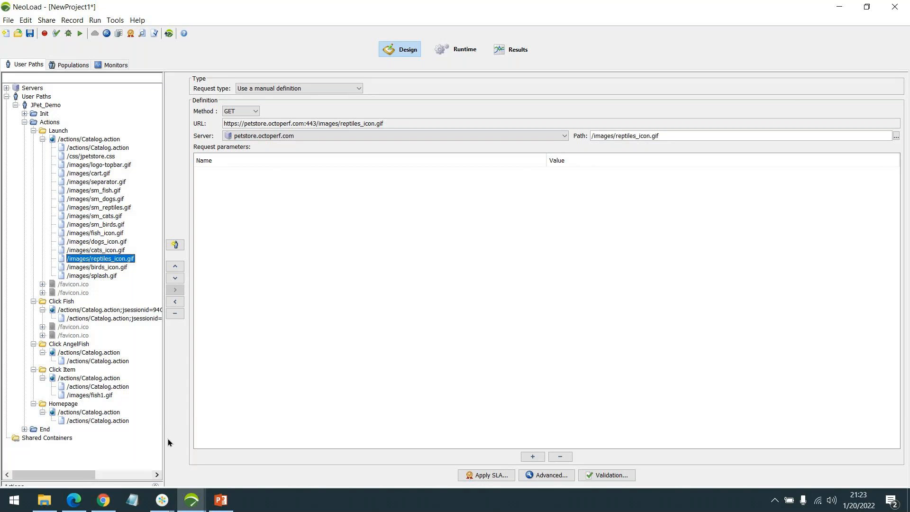
click(192, 500)
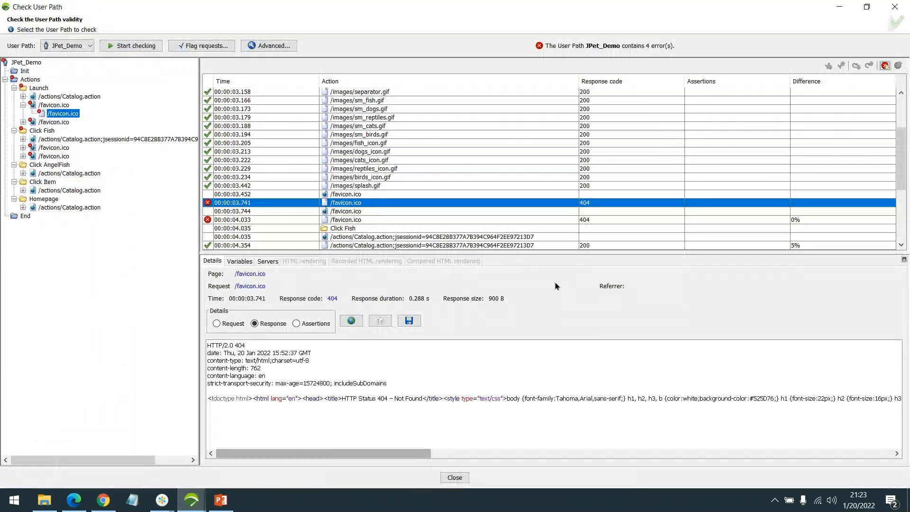
click(131, 46)
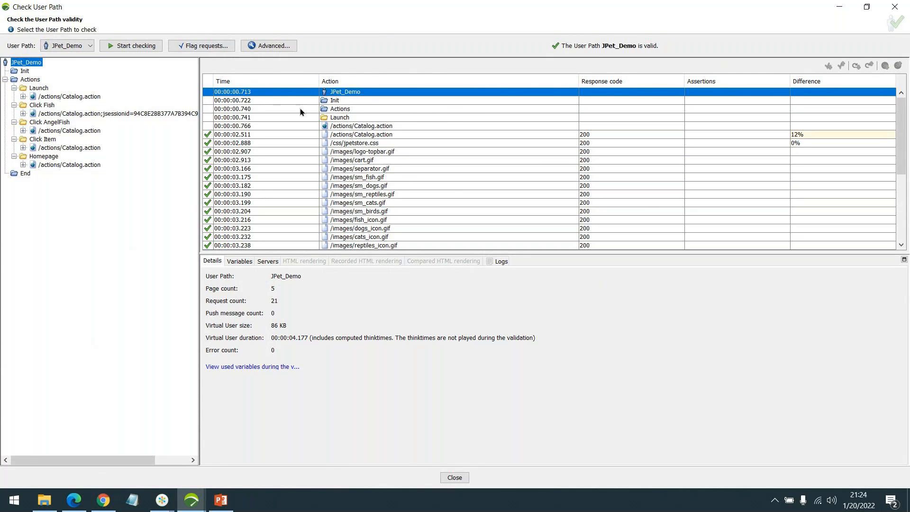
Step: Inspect the Launch /actions/Catalog.action request and response, and compare it with the recorded response
scroll(377, 124, down, 1)
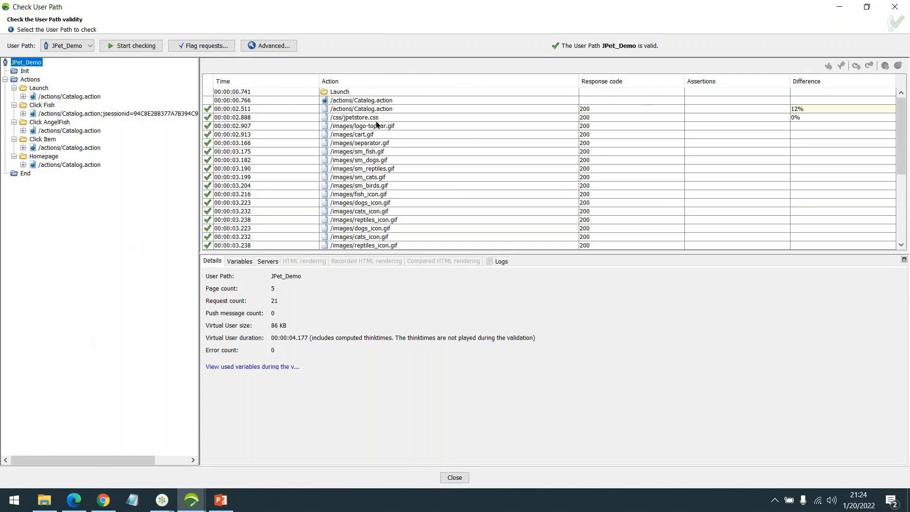
scroll(371, 121, up, 1)
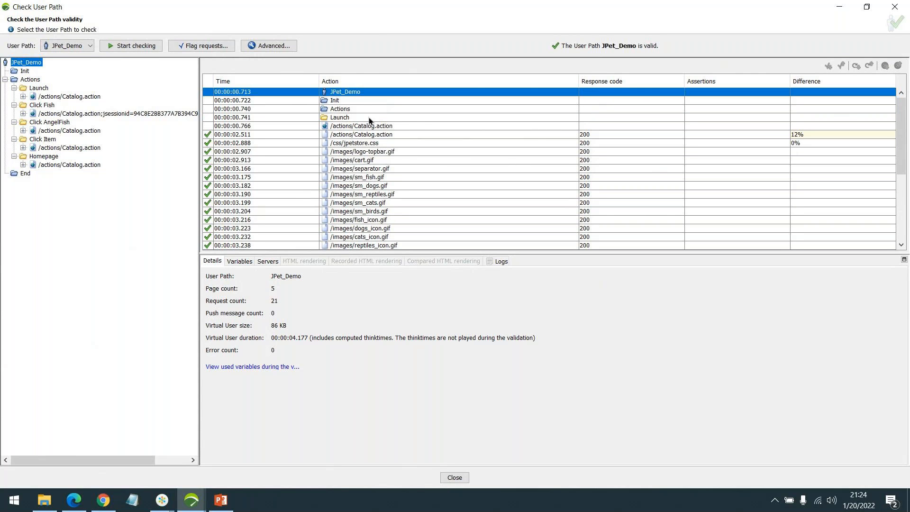
click(370, 118)
click(379, 135)
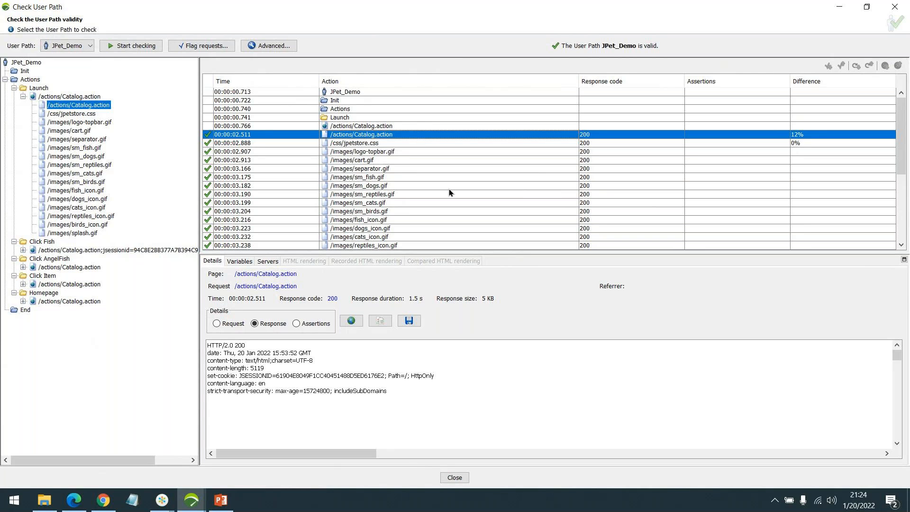
click(230, 325)
click(230, 324)
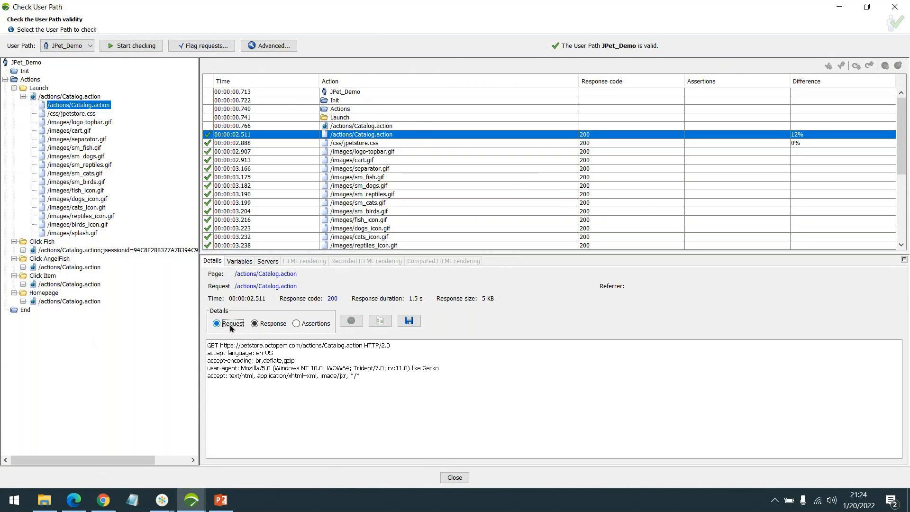
click(266, 325)
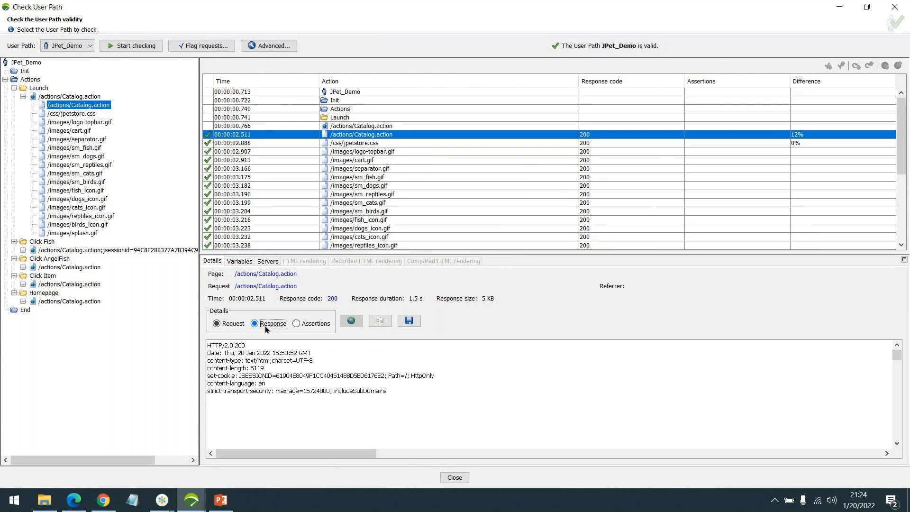
click(386, 324)
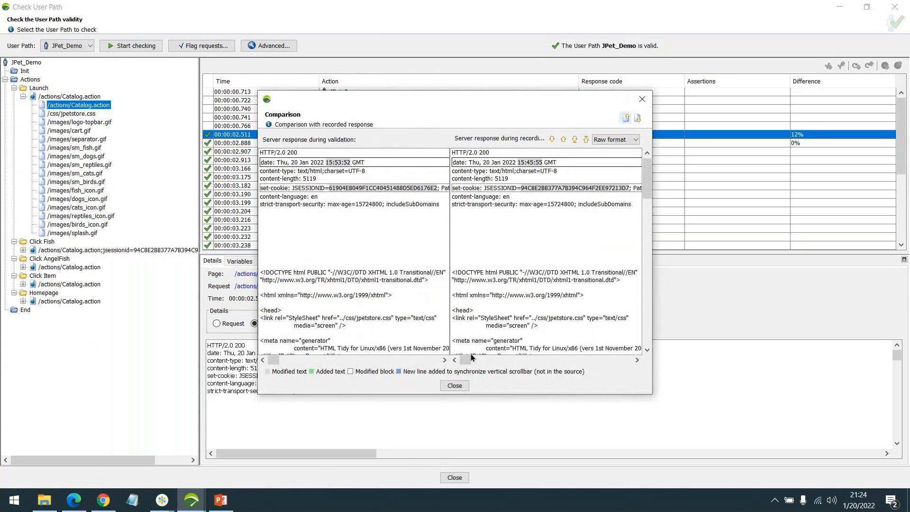
click(641, 99)
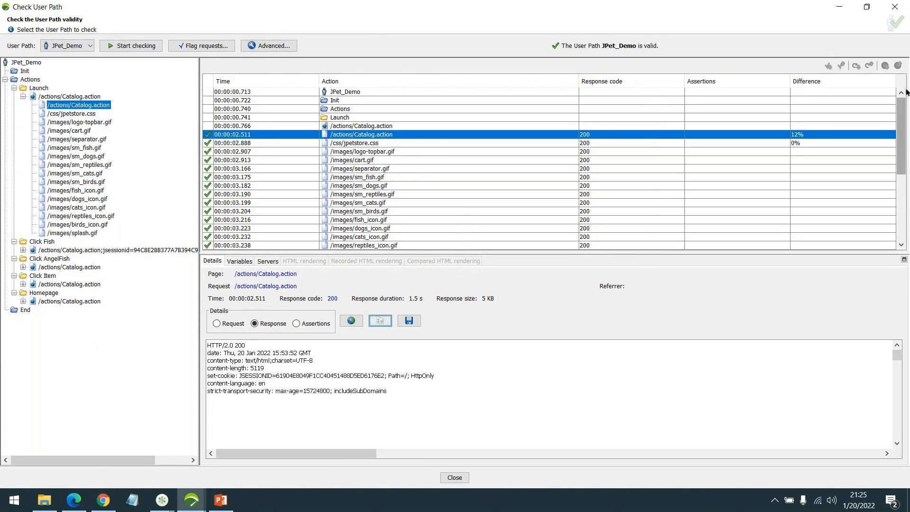
Step: Review the advanced validation parameters without changes and close the Check User Path window
click(275, 47)
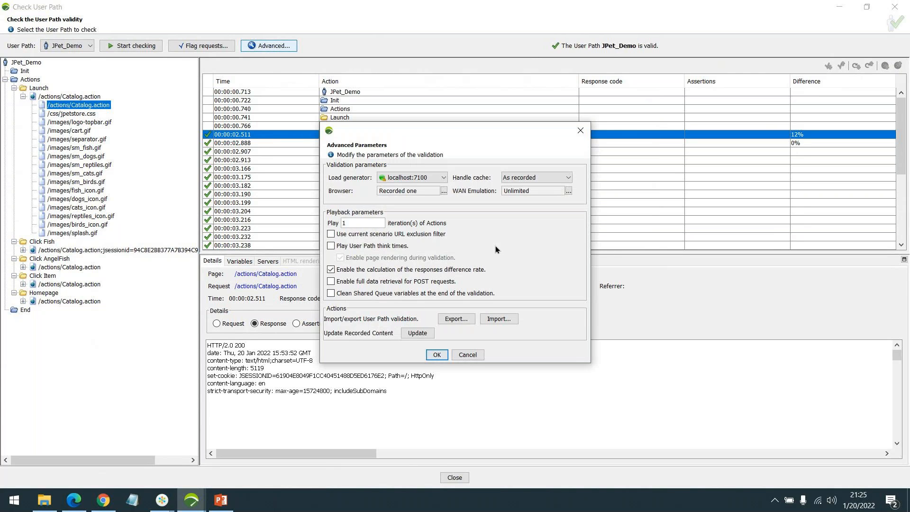
click(465, 356)
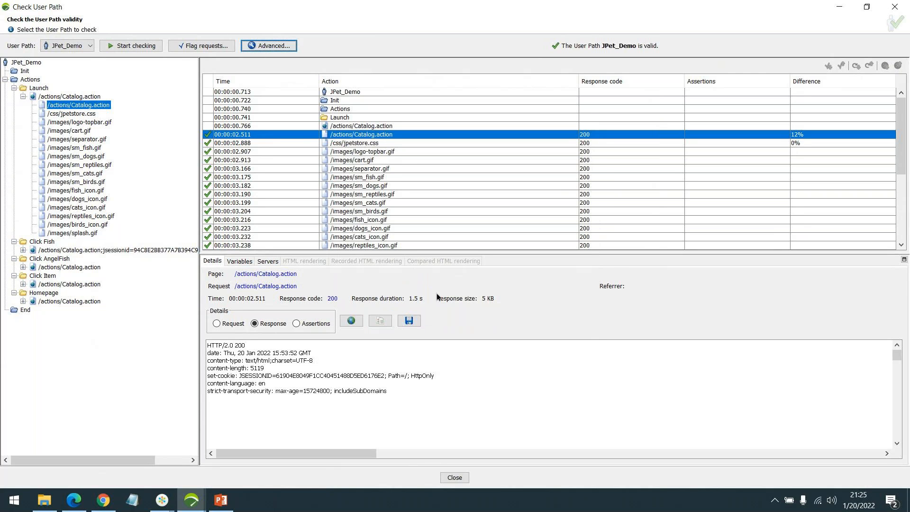
click(893, 8)
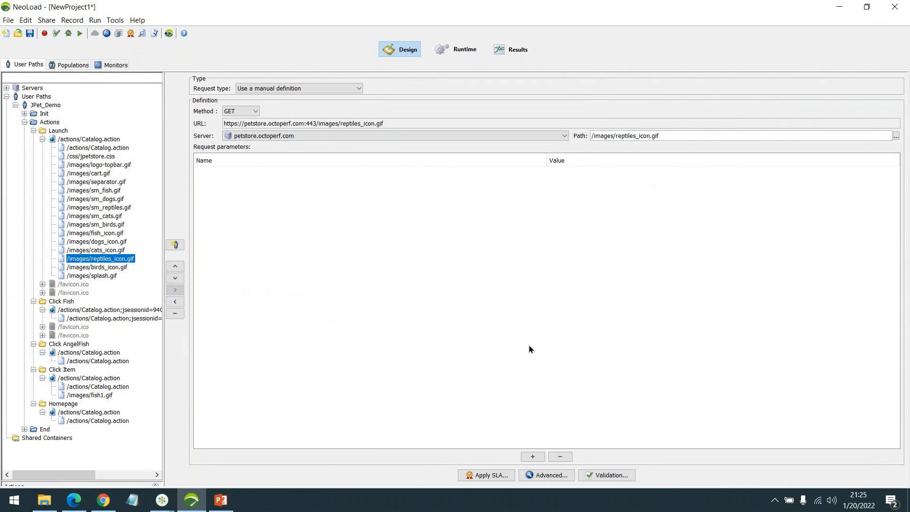
click(167, 504)
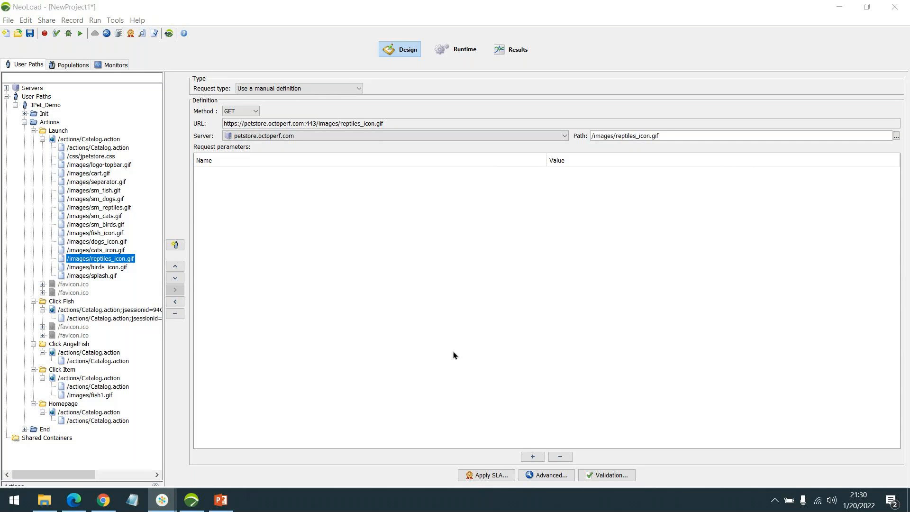
click(76, 507)
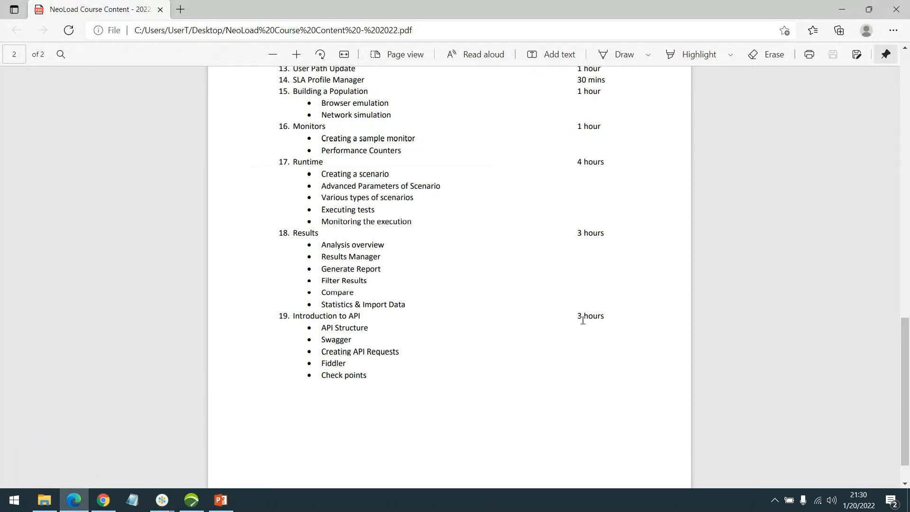
scroll(545, 302, up, 5)
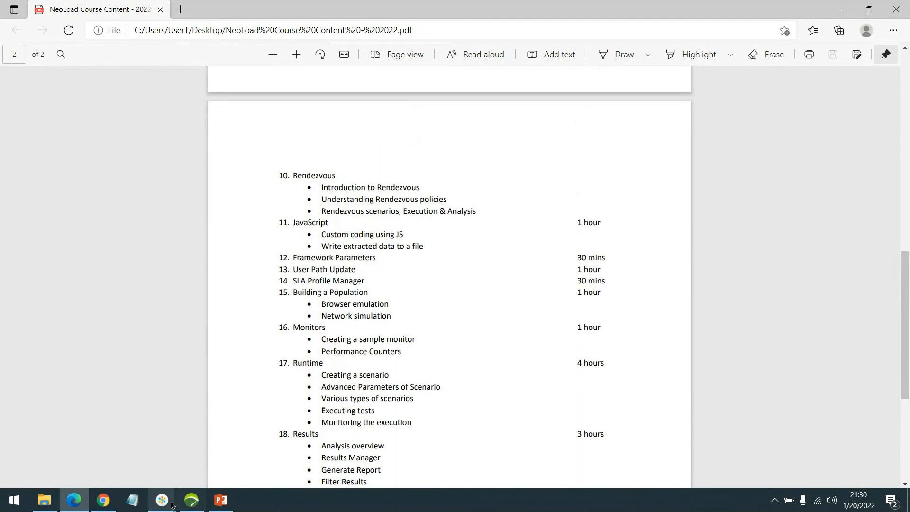
mouse_move(161, 500)
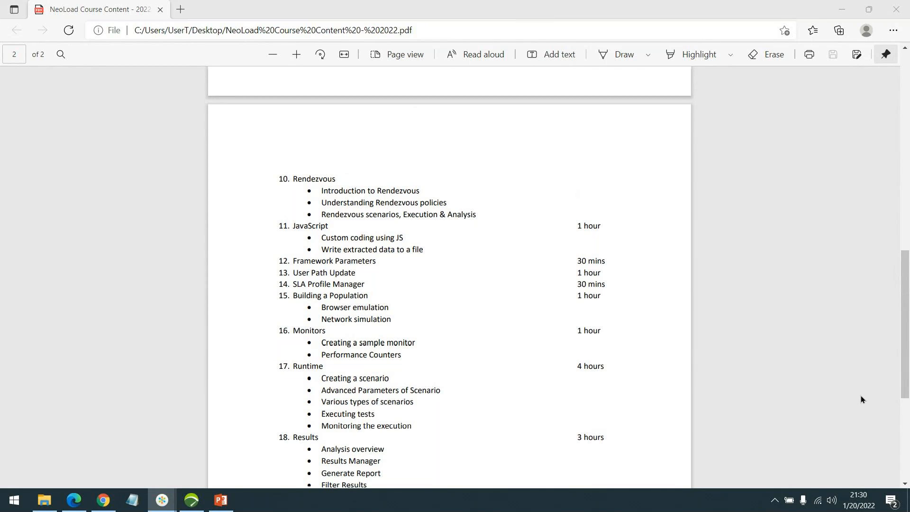
scroll(861, 395, up, 5)
scroll(838, 390, up, 4)
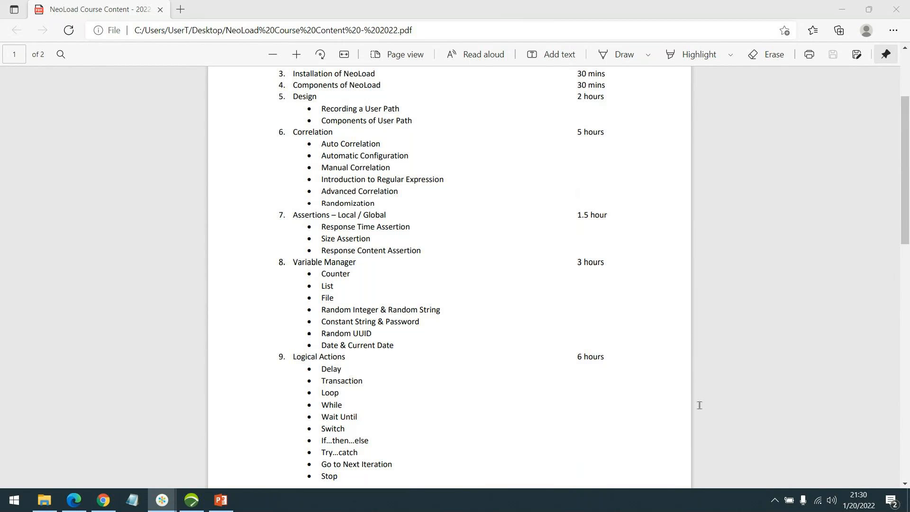
click(185, 501)
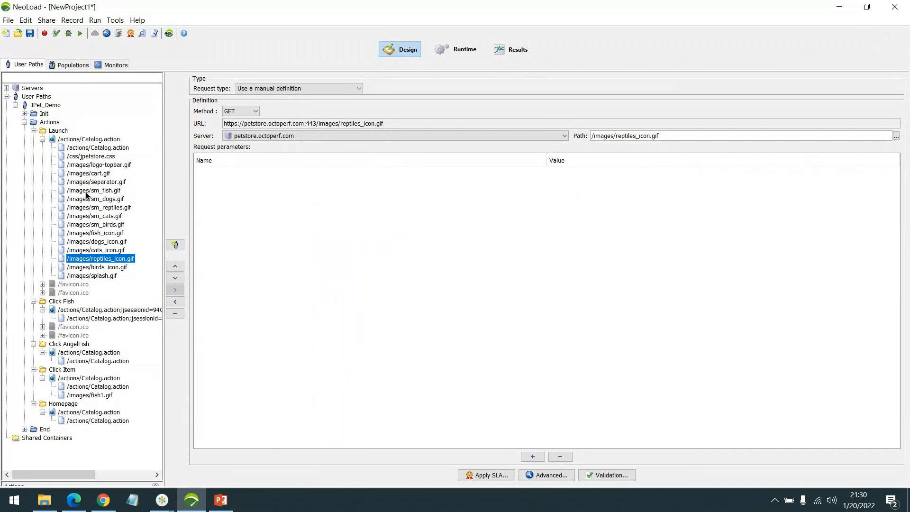
drag(83, 184, 95, 215)
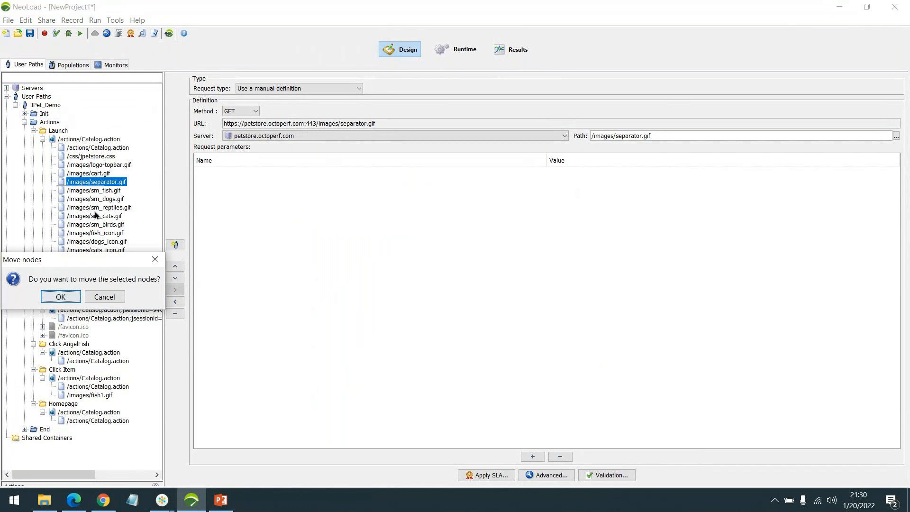
click(112, 296)
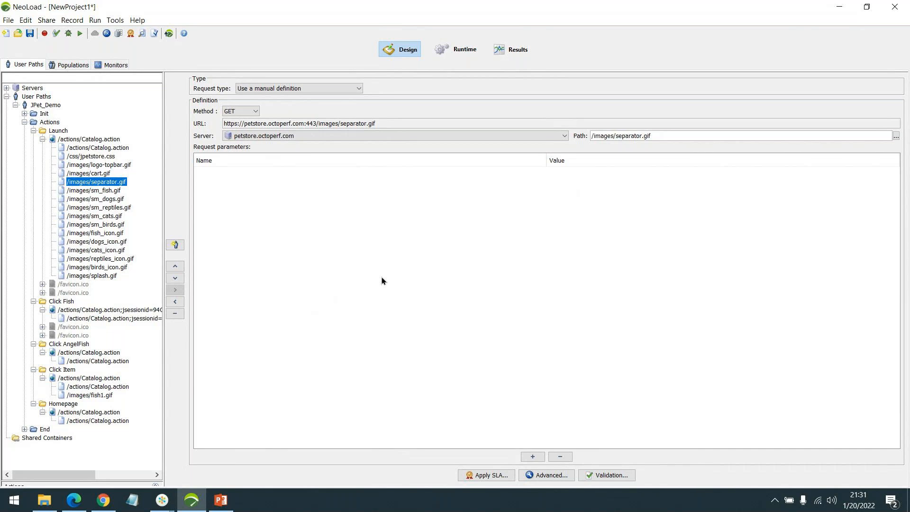
click(162, 499)
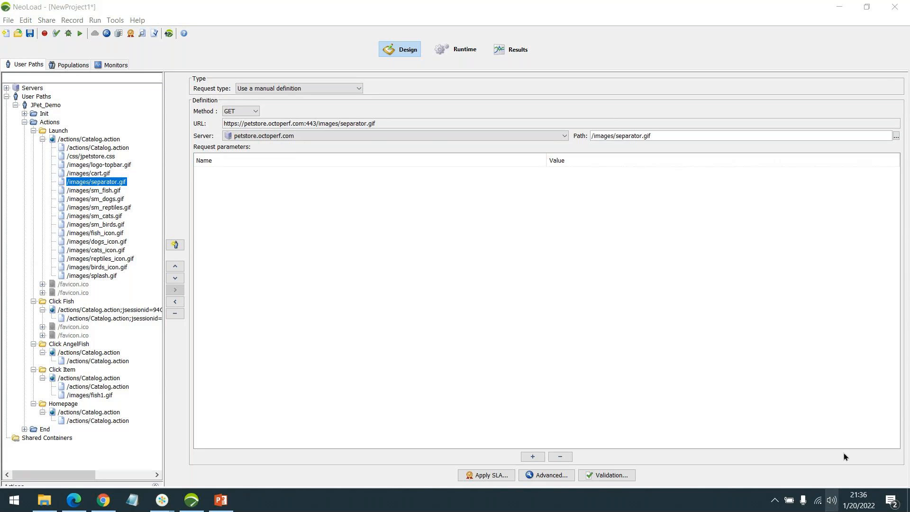
click(624, 376)
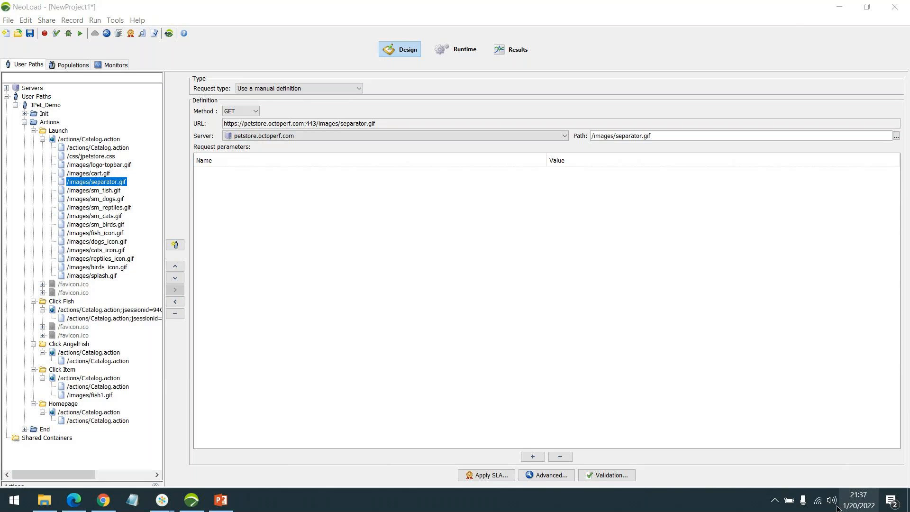
scroll(829, 367, up, 3)
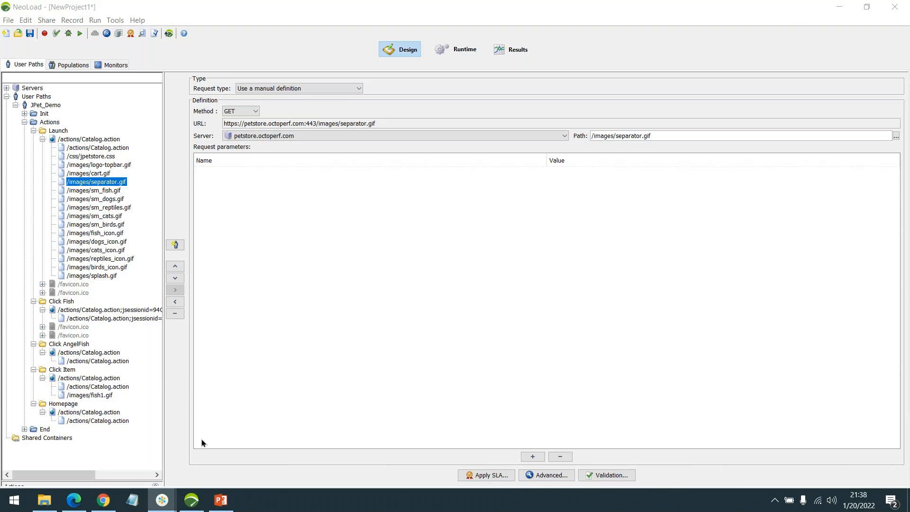
Step: Switch to the NeoLoad Course Content PDF and scroll through the list of course topics
click(73, 499)
scroll(439, 331, down, 10)
scroll(453, 299, down, 2)
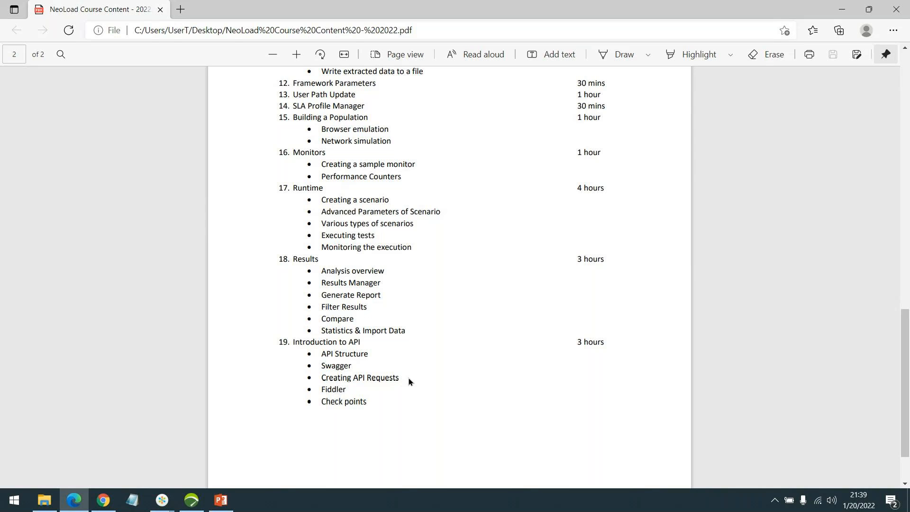
scroll(410, 389, up, 1)
scroll(396, 408, down, 1)
scroll(437, 337, up, 1)
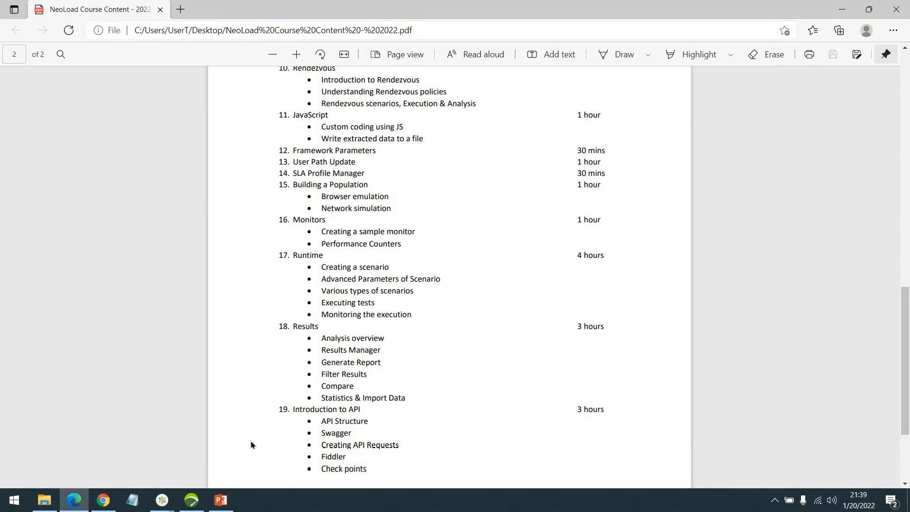
mouse_move(192, 498)
click(232, 450)
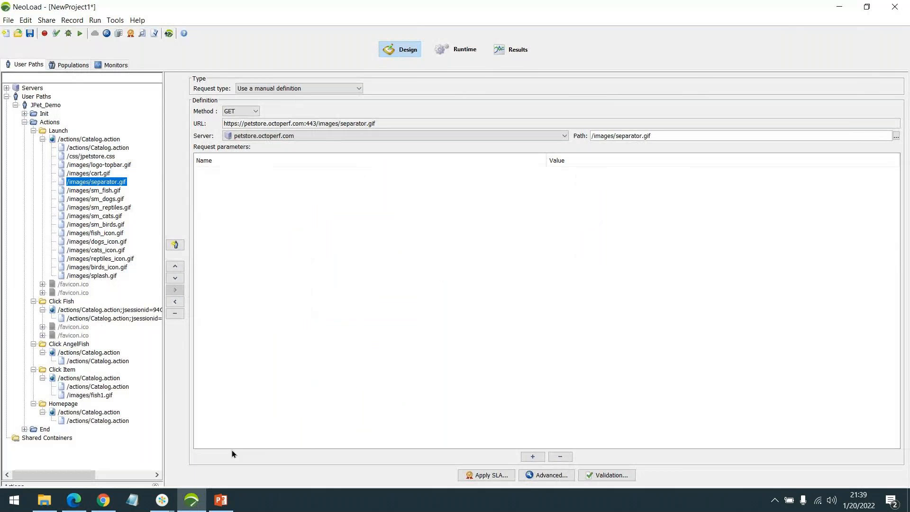
click(74, 500)
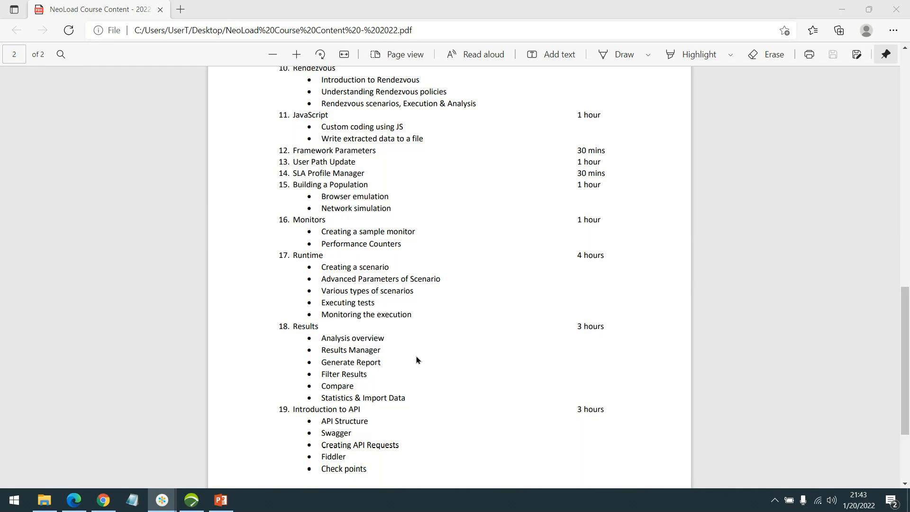
key(XF86AudioRaiseVolume)
key(XF86AudioRaiseVolume)
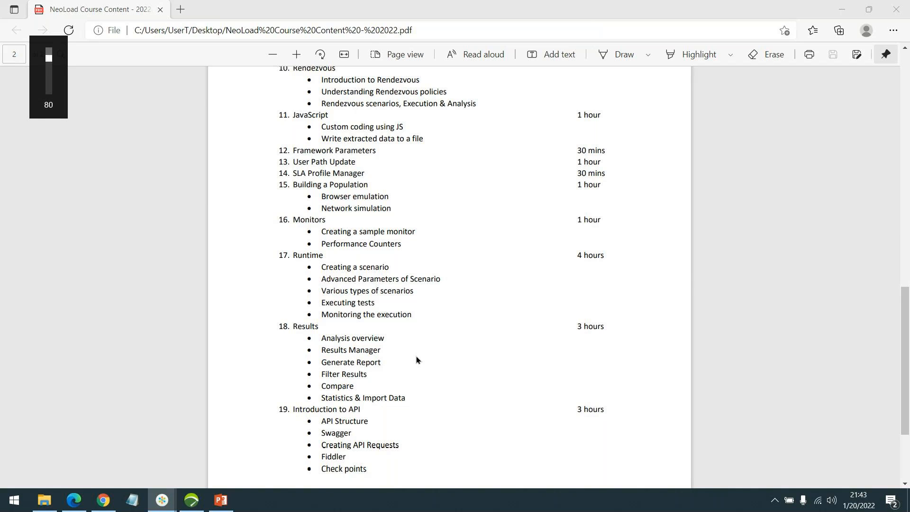
click(195, 508)
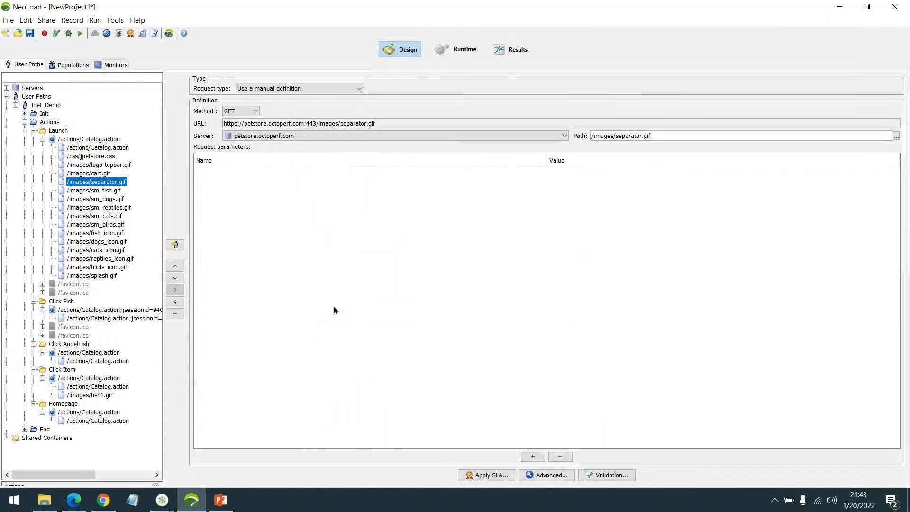
click(87, 148)
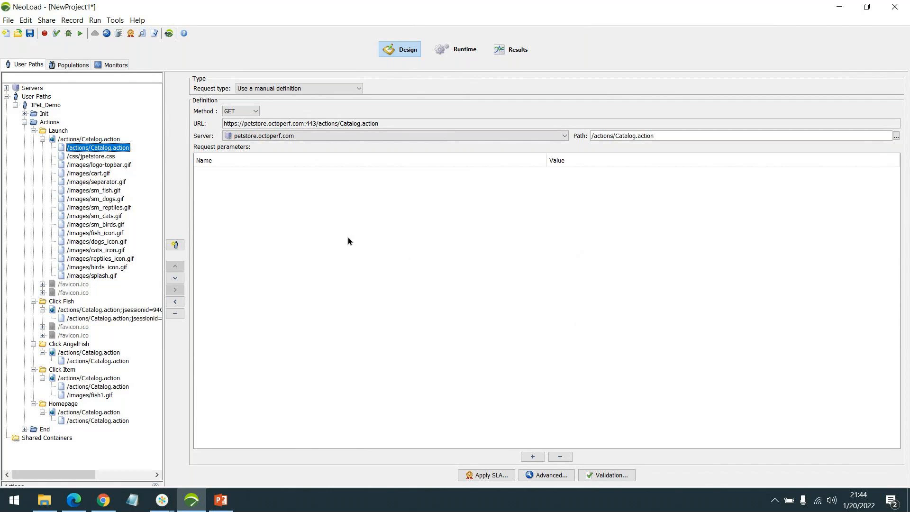
Step: Browse the monitor types in the new monitored machine wizard, exit it discarding changes, and return to User Paths
click(111, 65)
click(121, 261)
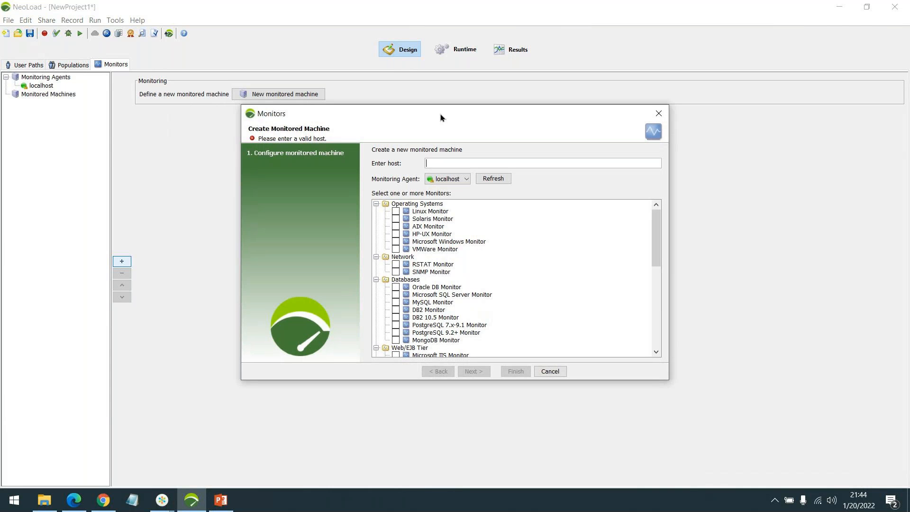
drag(668, 379, 748, 467)
drag(524, 110, 487, 36)
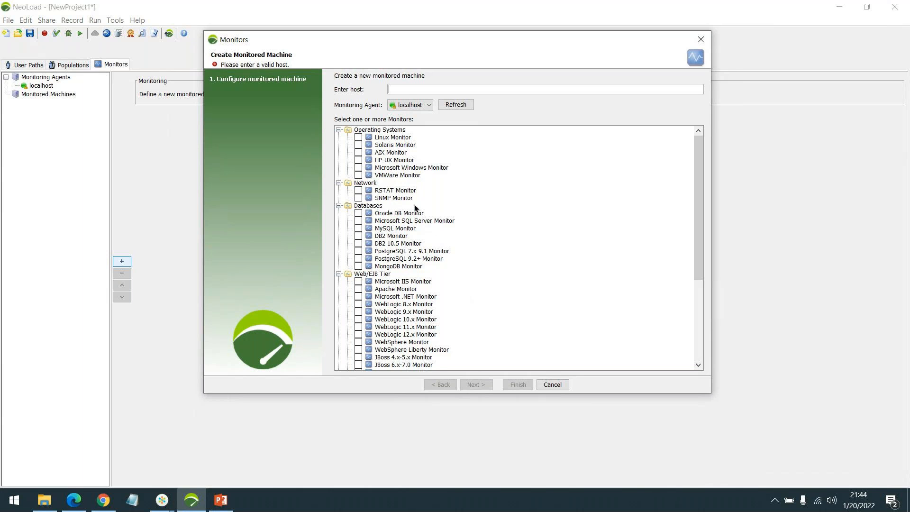
scroll(415, 207, down, 3)
scroll(415, 208, up, 3)
click(389, 260)
click(382, 260)
scroll(409, 271, down, 1)
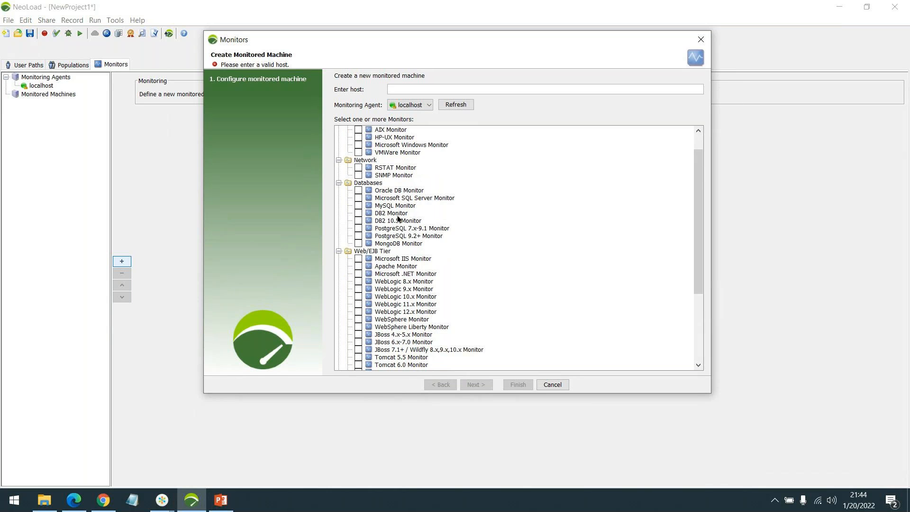
scroll(398, 217, down, 1)
scroll(400, 218, down, 2)
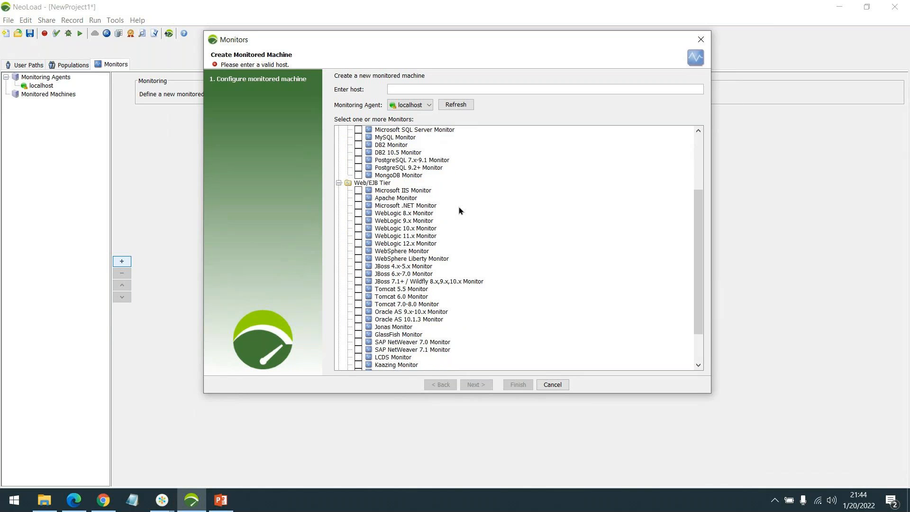
scroll(445, 204, down, 1)
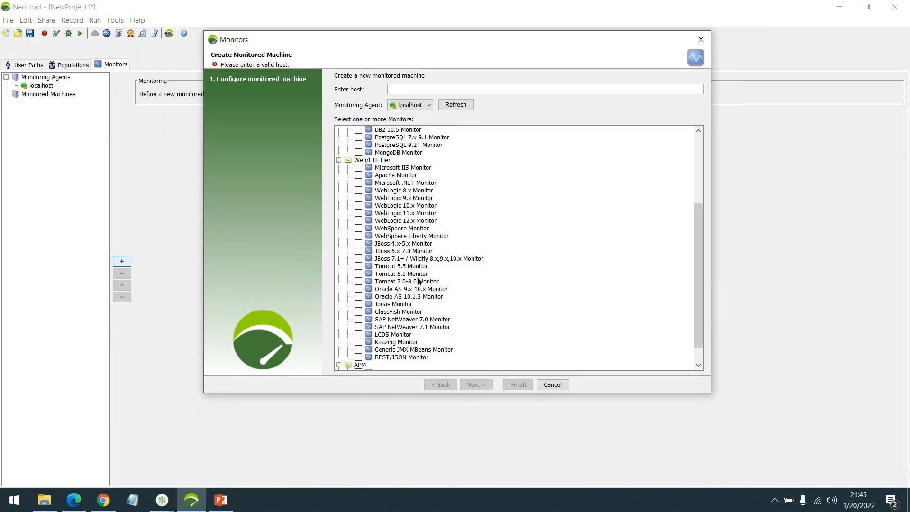
scroll(432, 308, down, 1)
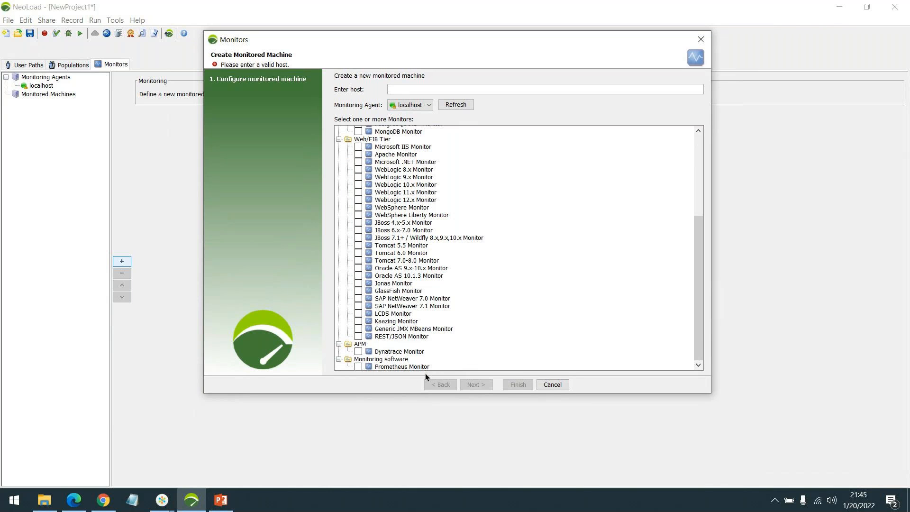
scroll(435, 351, up, 4)
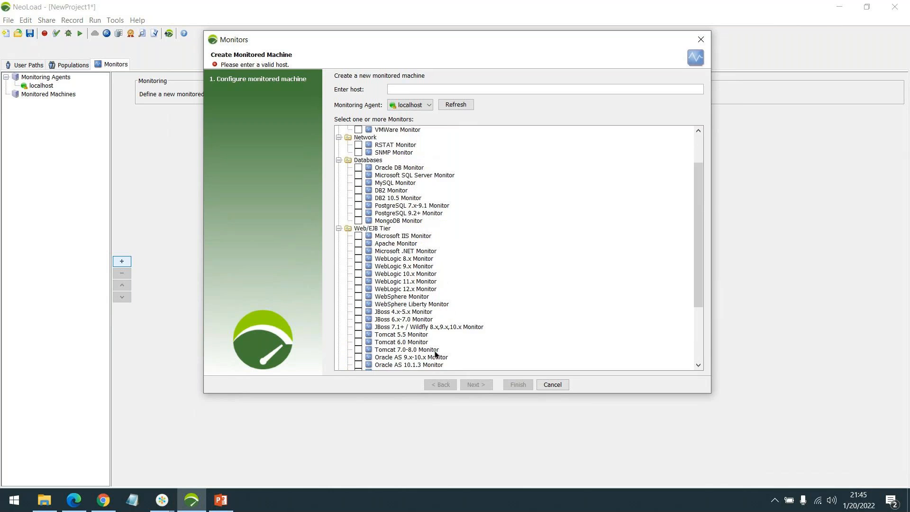
scroll(429, 350, up, 2)
click(551, 384)
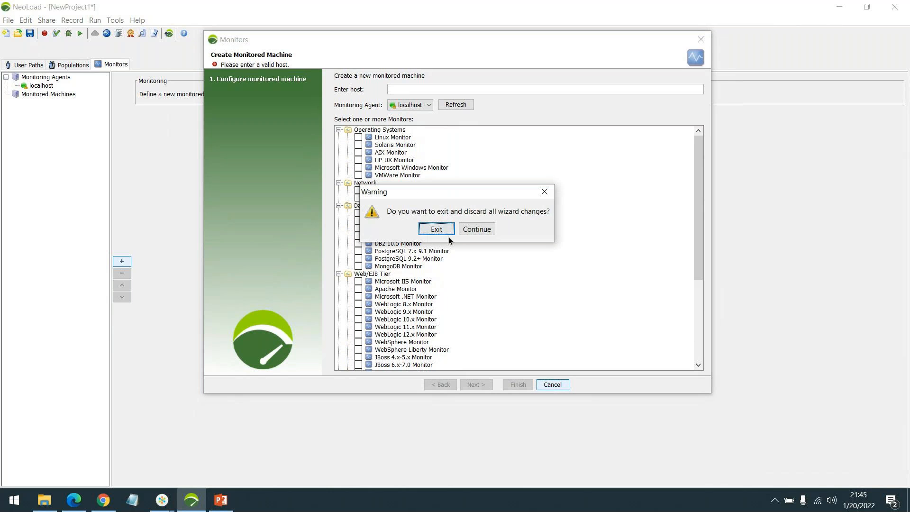
click(444, 230)
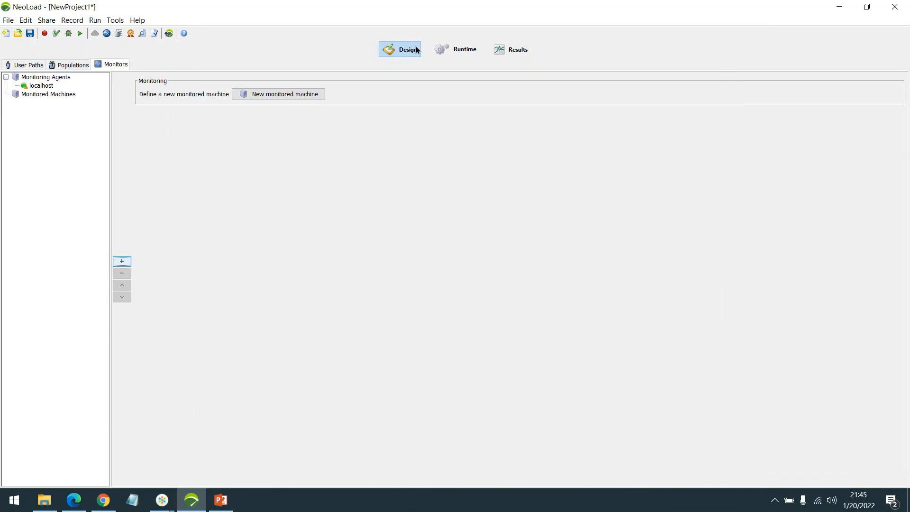
click(29, 64)
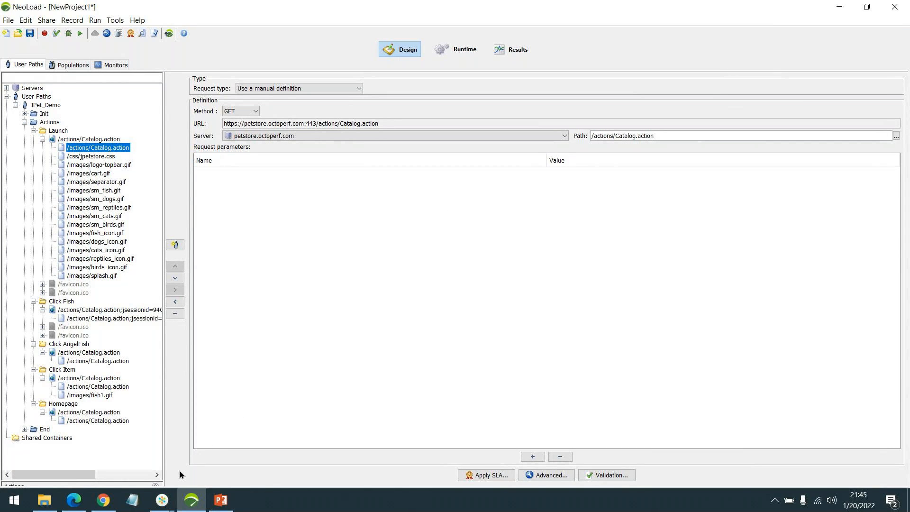
Step: Open the PT Career workbook from the desktop in Excel
click(161, 500)
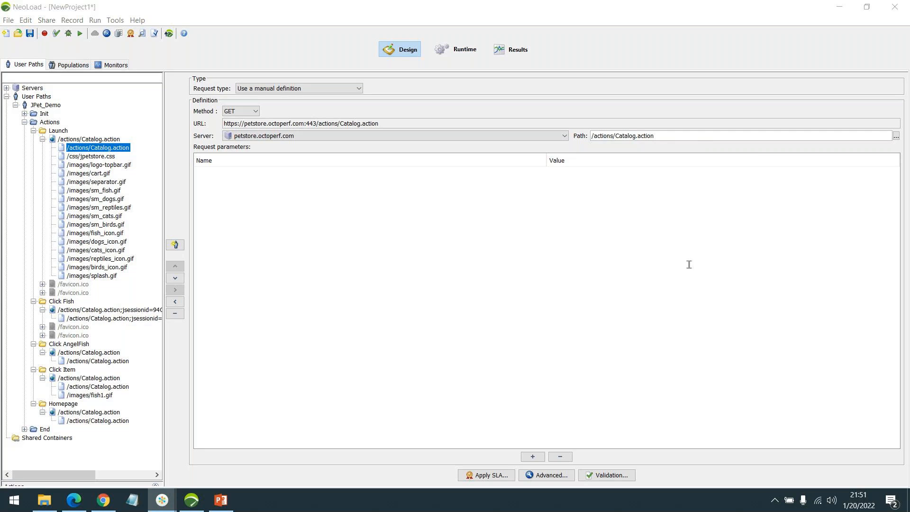
click(907, 499)
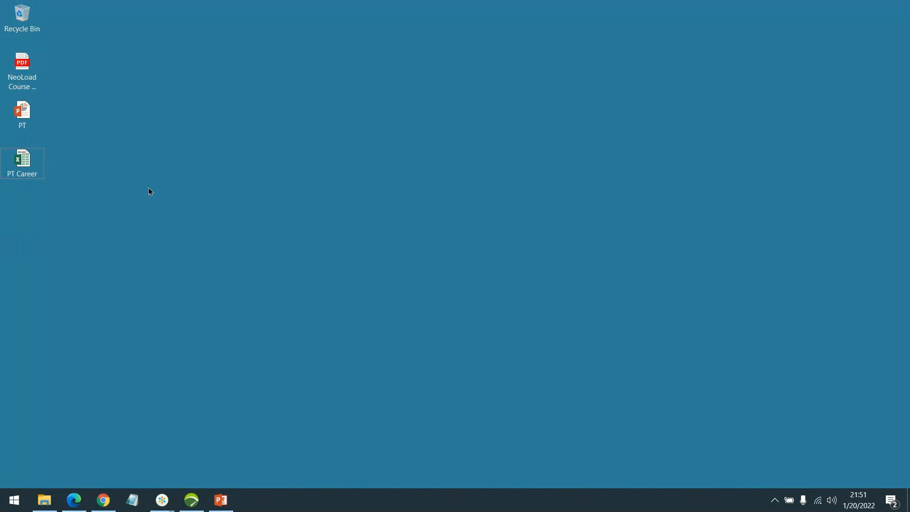
double_click(30, 157)
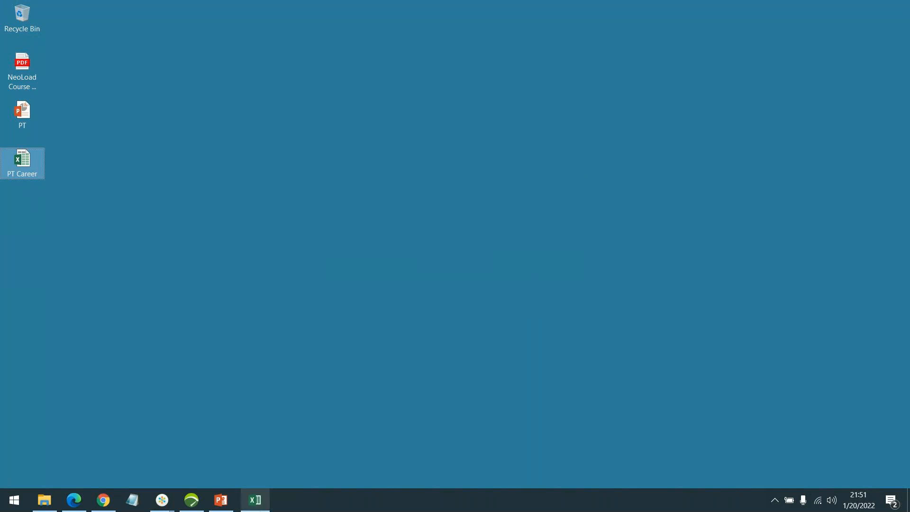
click(251, 502)
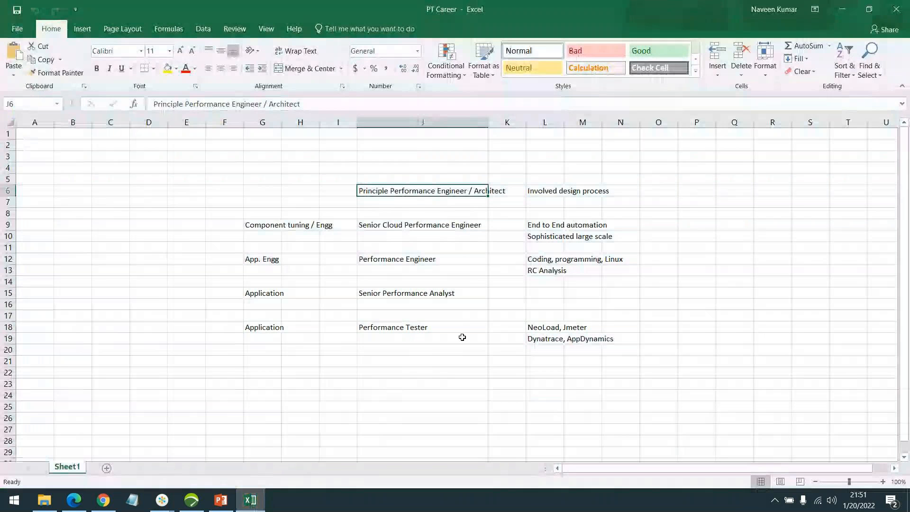
Step: Read through the performance testing career roles and skills listed in the sheet, then minimize Excel
click(505, 334)
click(453, 325)
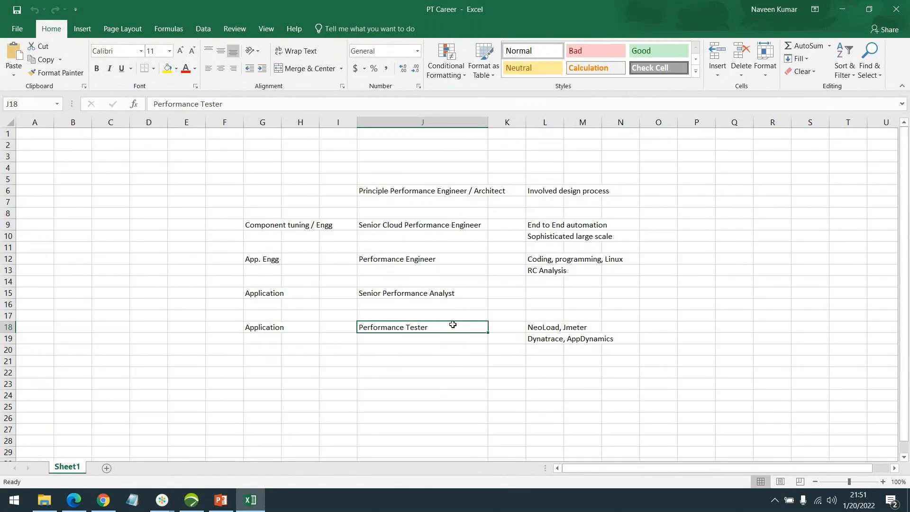
click(542, 328)
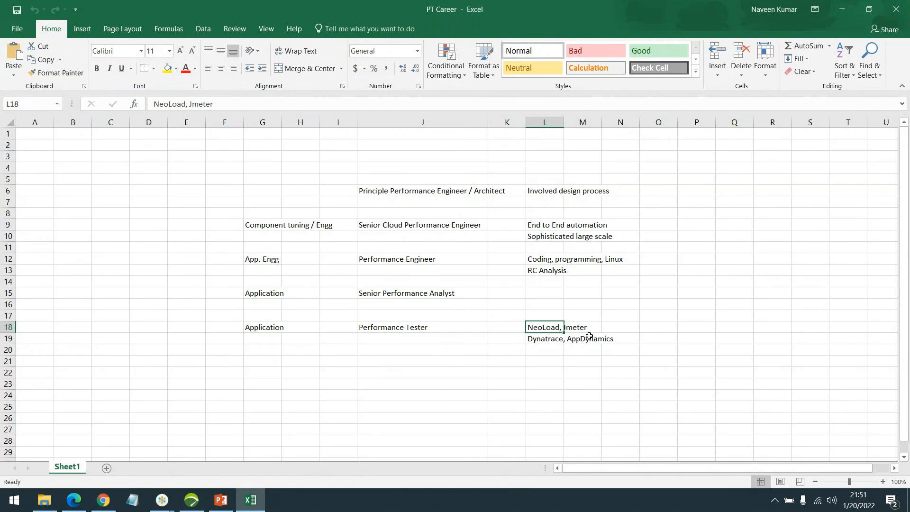
click(542, 339)
click(547, 327)
click(544, 339)
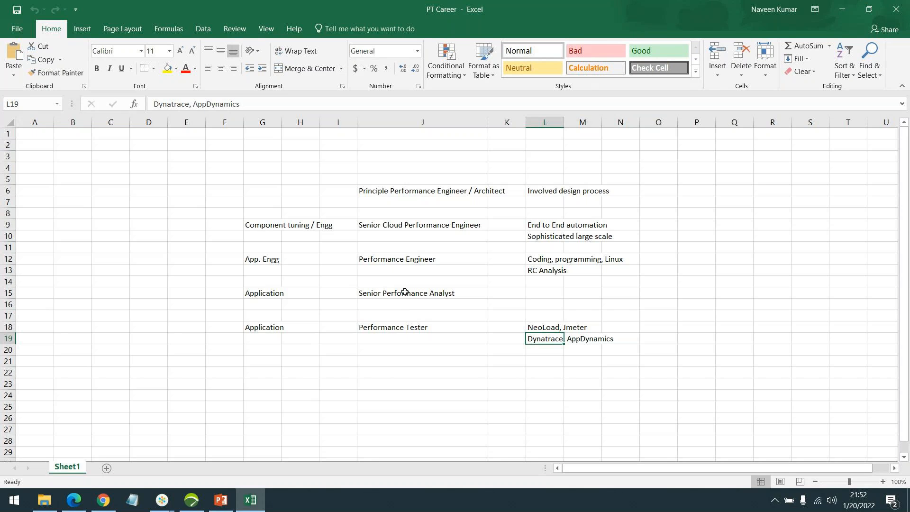
click(410, 258)
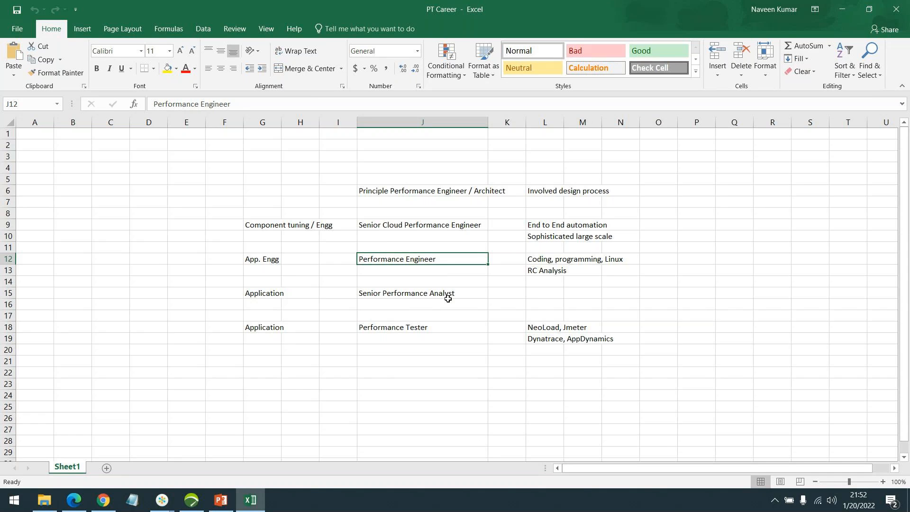
click(541, 270)
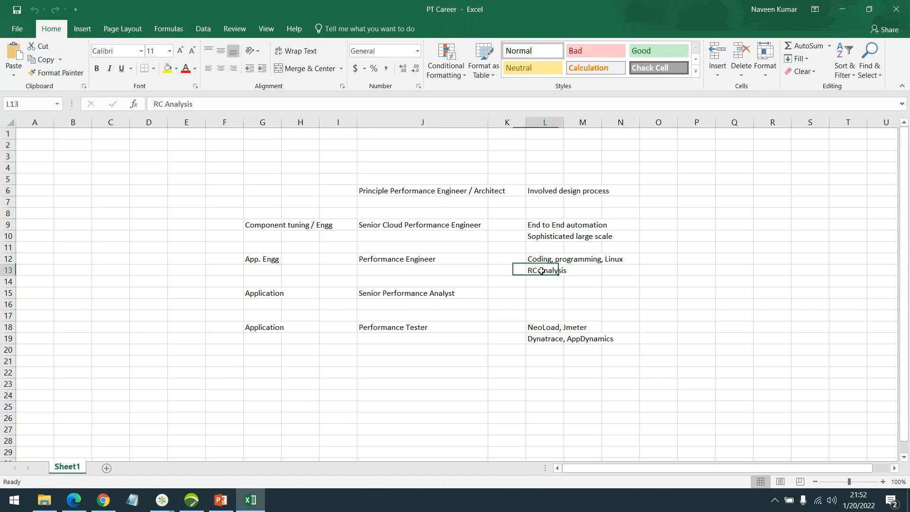
click(545, 259)
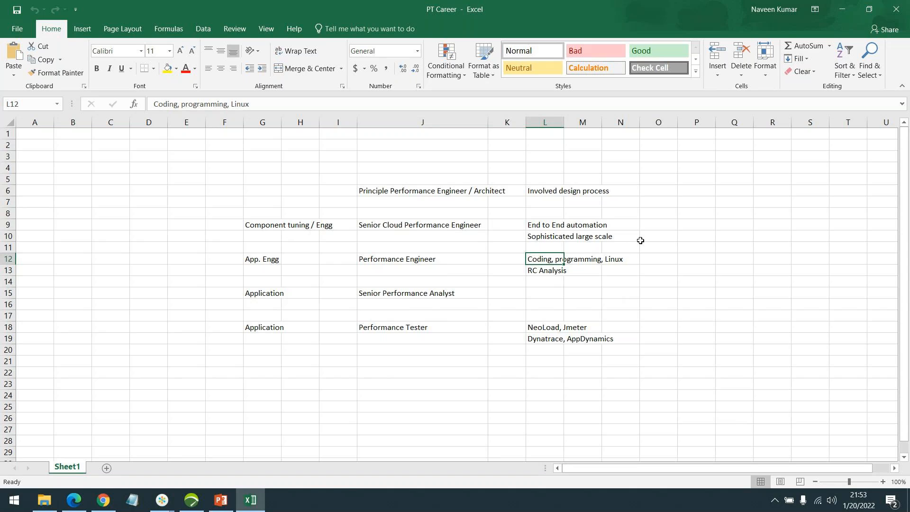
drag(439, 231, 439, 228)
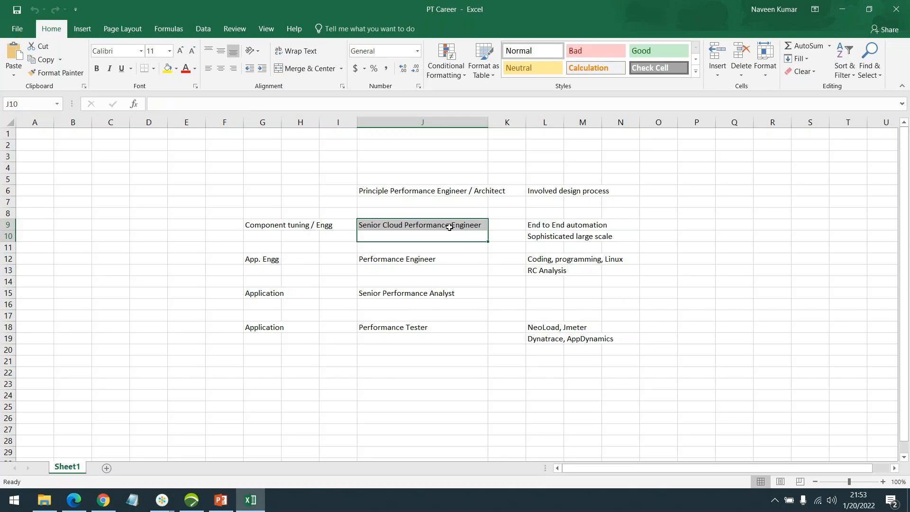
click(451, 226)
click(554, 227)
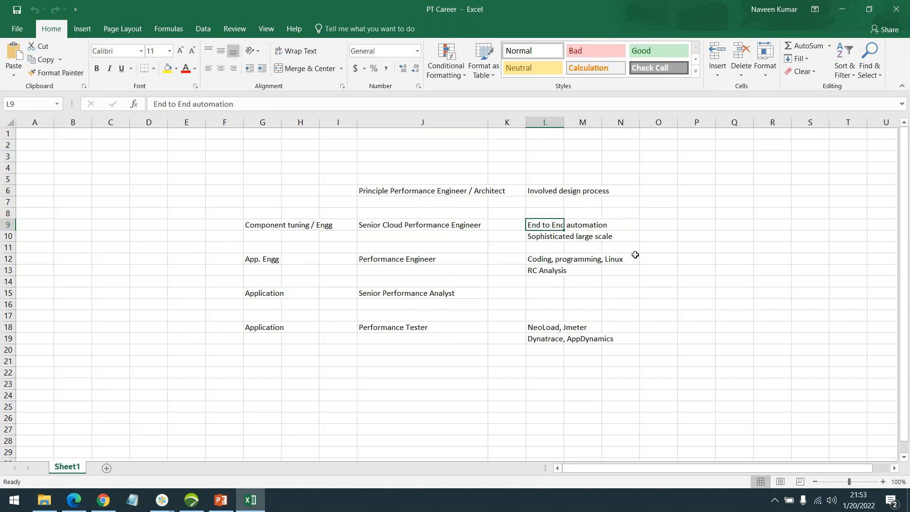
click(535, 193)
click(400, 194)
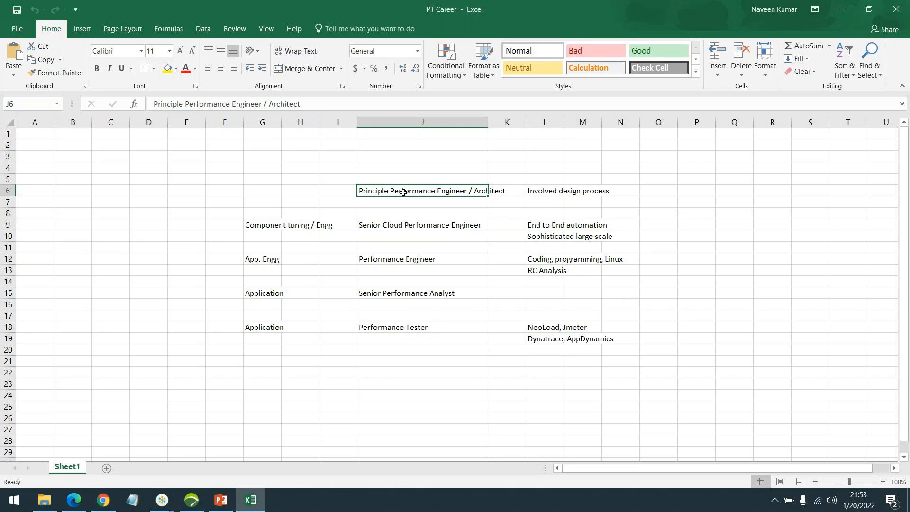
click(426, 227)
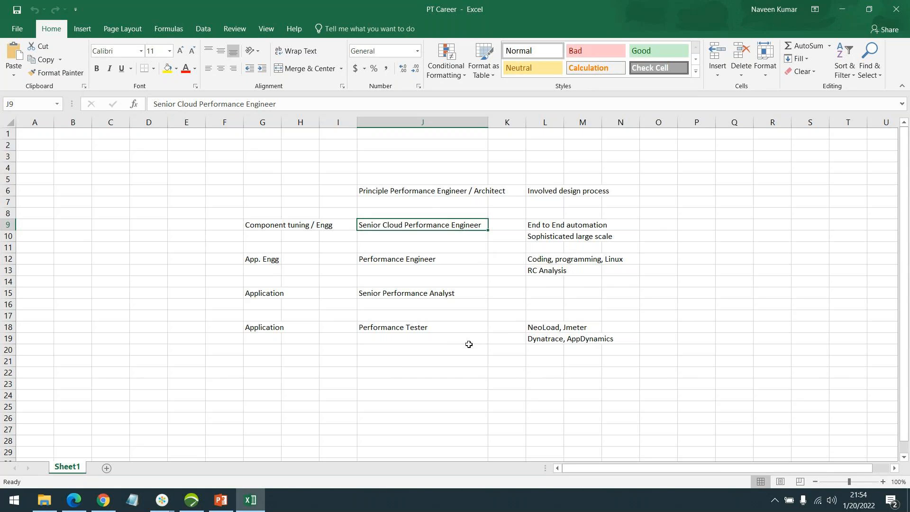
click(412, 261)
click(414, 326)
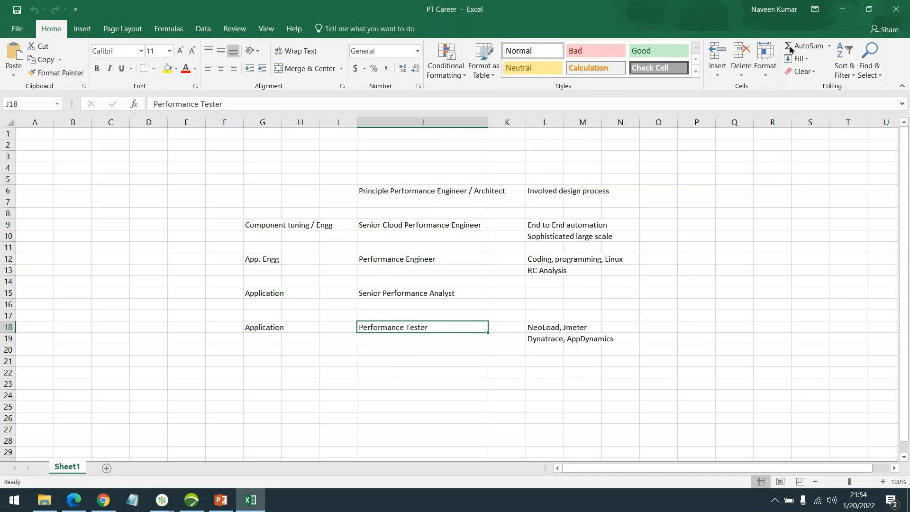
click(843, 14)
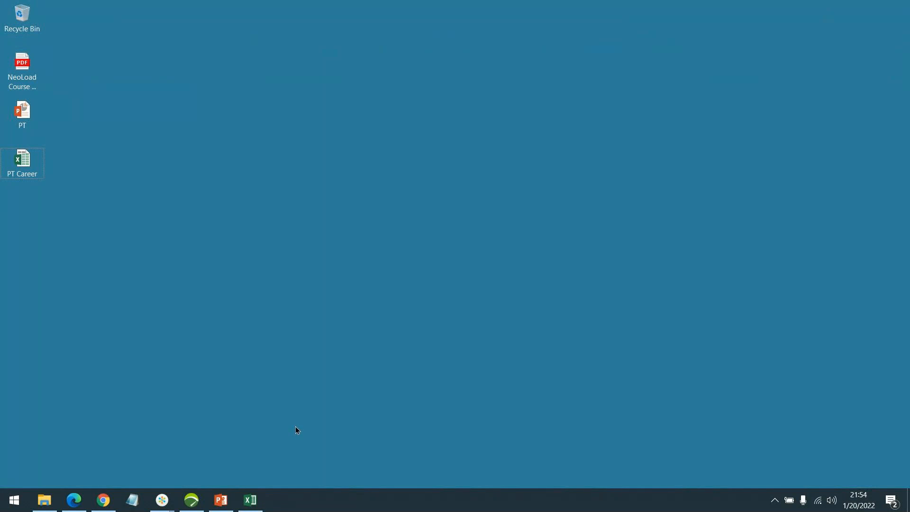
Step: Bring the NeoLoad Course Content PDF forward briefly, then return to the NeoLoad project window
mouse_move(162, 500)
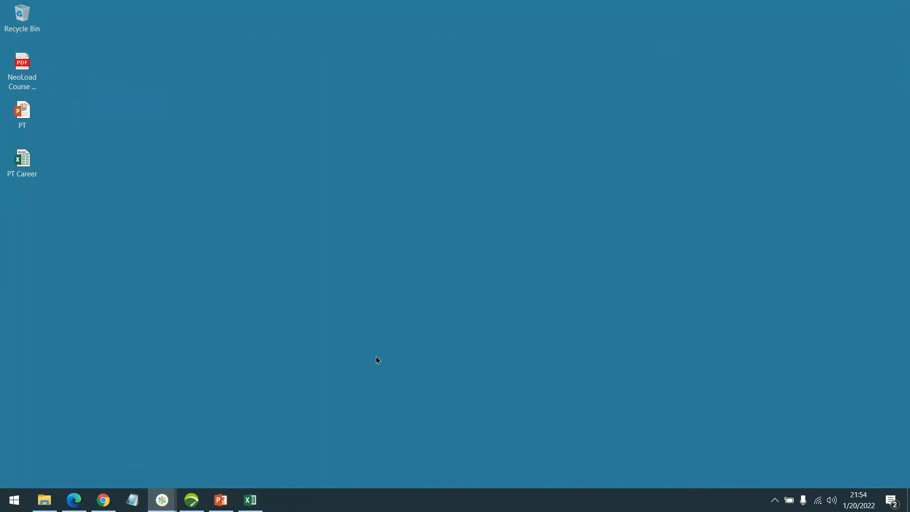
click(76, 502)
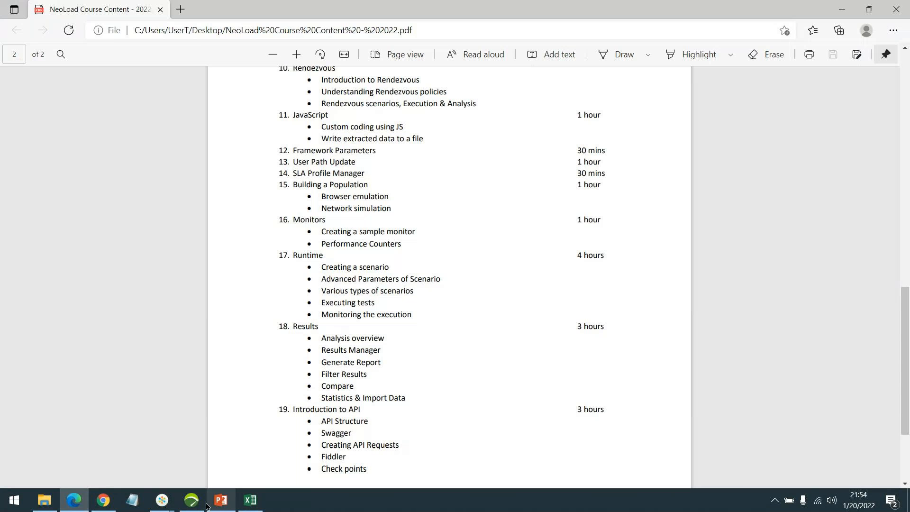
click(191, 500)
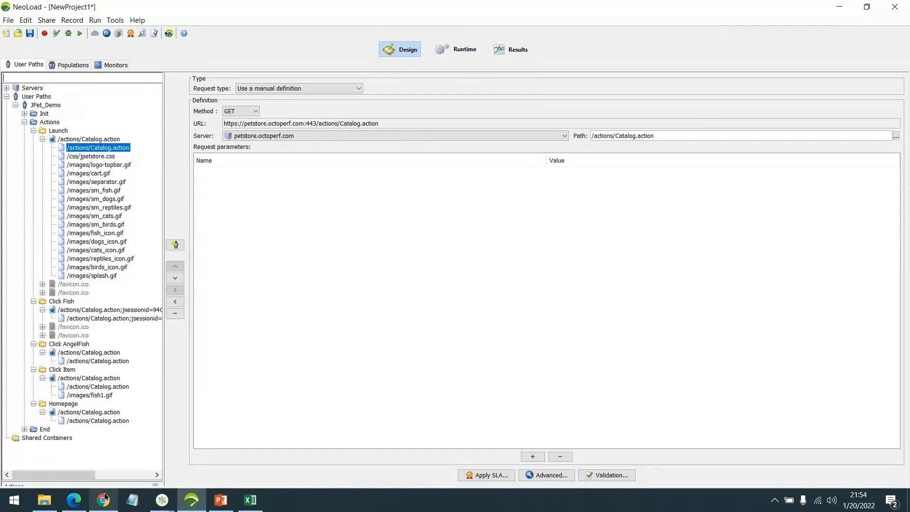
click(161, 499)
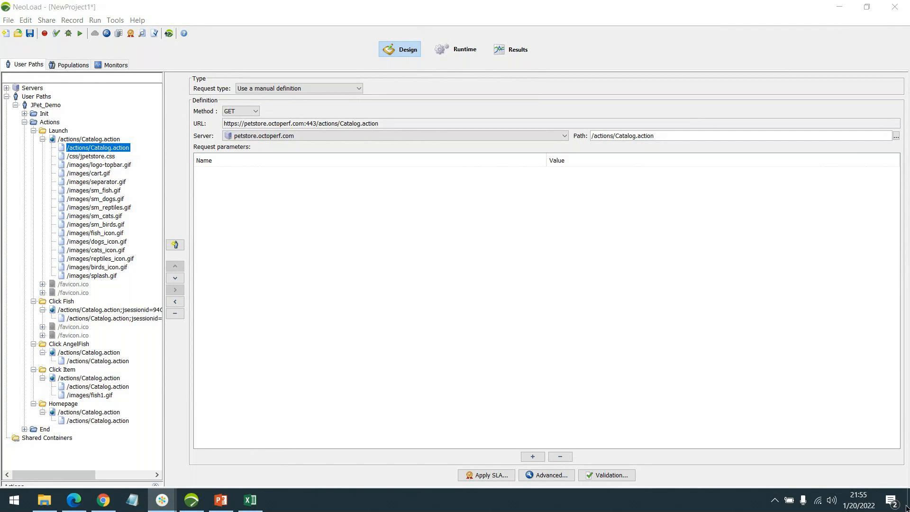
Step: Open the Windows notification centre, clear all notifications, and return to the NeoLoad window
click(891, 501)
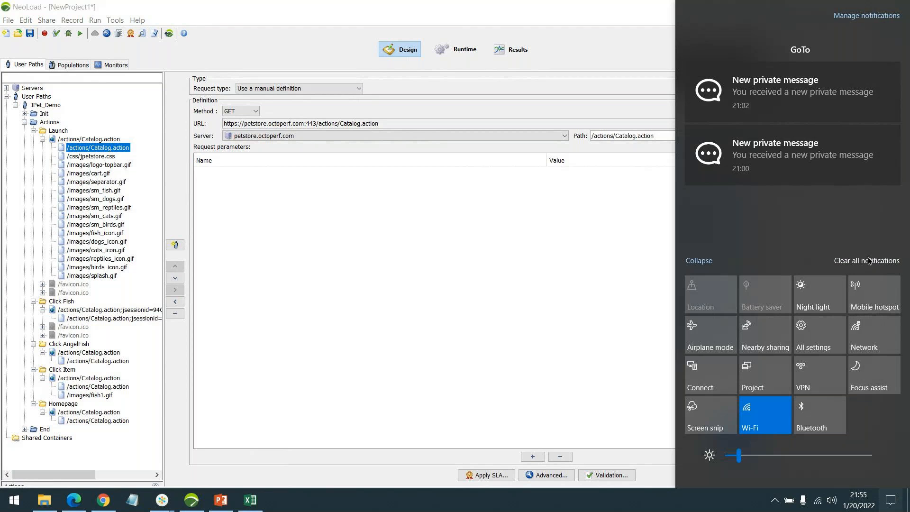
click(870, 258)
click(621, 380)
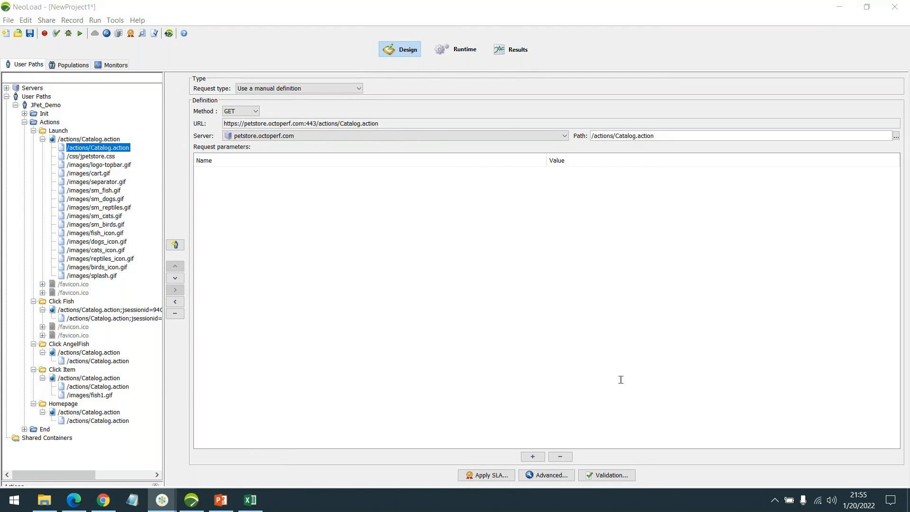